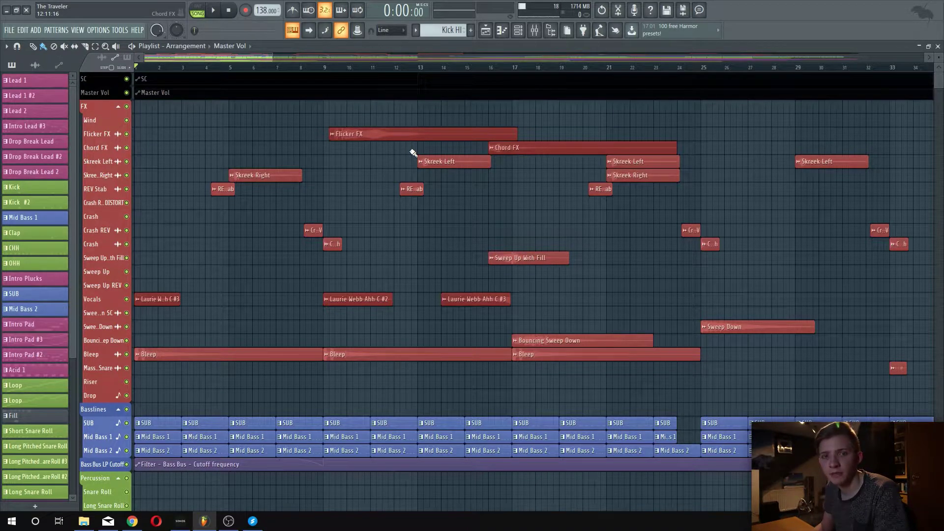
Open the mixer, enlarge its window so that all tracks are visible, and close it again
{"action": "left_click", "coordinate": [534, 30]}
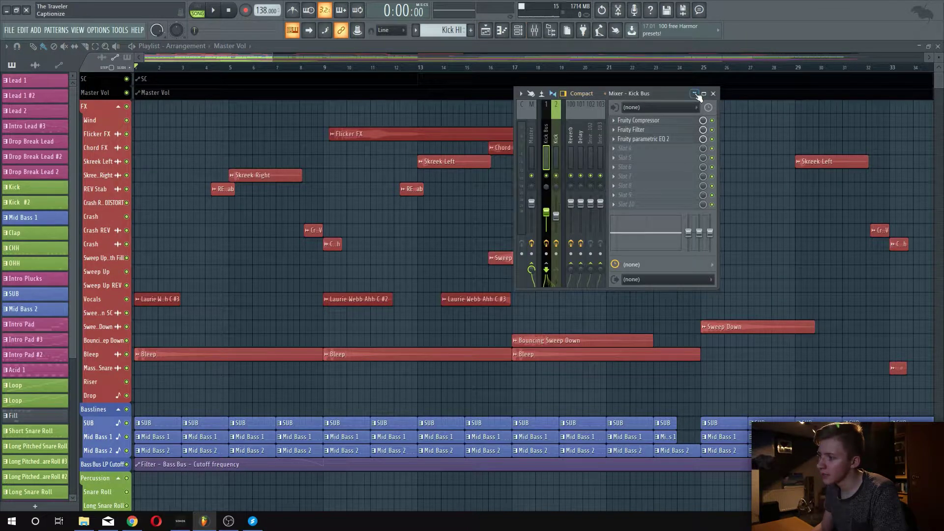
{"action": "left_click_drag", "start_coordinate": [719, 112], "coordinate": [934, 118]}
{"action": "left_click_drag", "start_coordinate": [514, 166], "coordinate": [170, 172]}
{"action": "left_click_drag", "start_coordinate": [431, 288], "coordinate": [441, 399]}
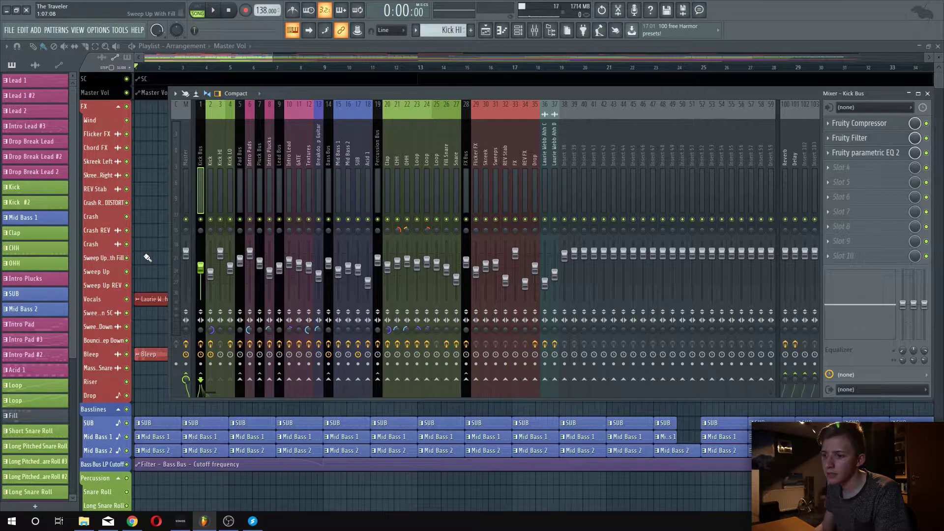
{"action": "key", "text": "F9"}
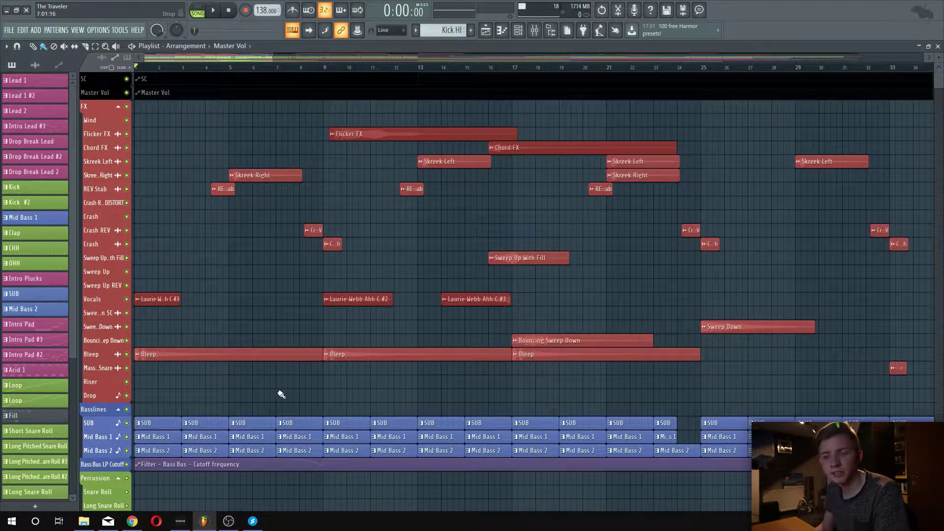
Highlight the bassline clips in bars 5 to 18 and the kick clips in bars 9 to 15 in turn, clearing each selection
{"action": "left_click_drag", "start_coordinate": [254, 391], "coordinate": [531, 452]}
{"action": "scroll", "coordinate": [491, 388], "scroll_direction": "down", "scroll_amount": 3}
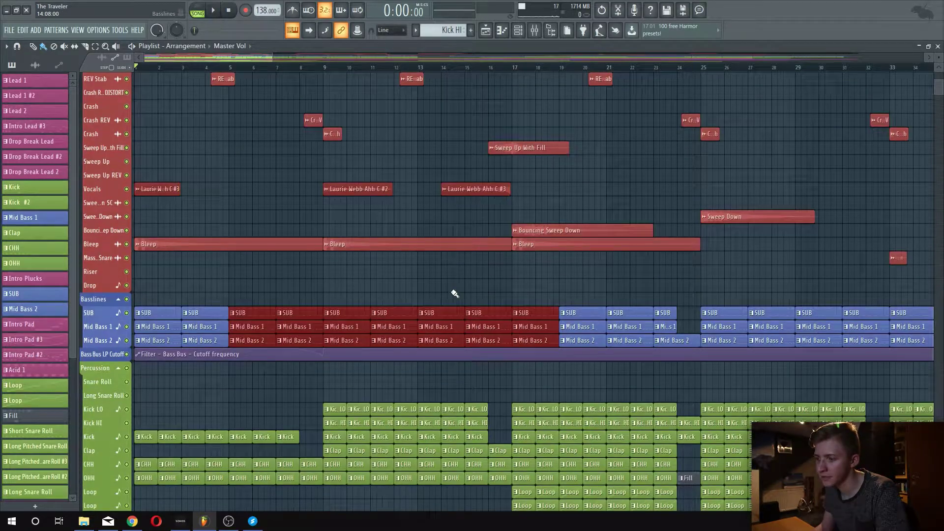
{"action": "left_click", "coordinate": [453, 294], "text": "ctrl"}
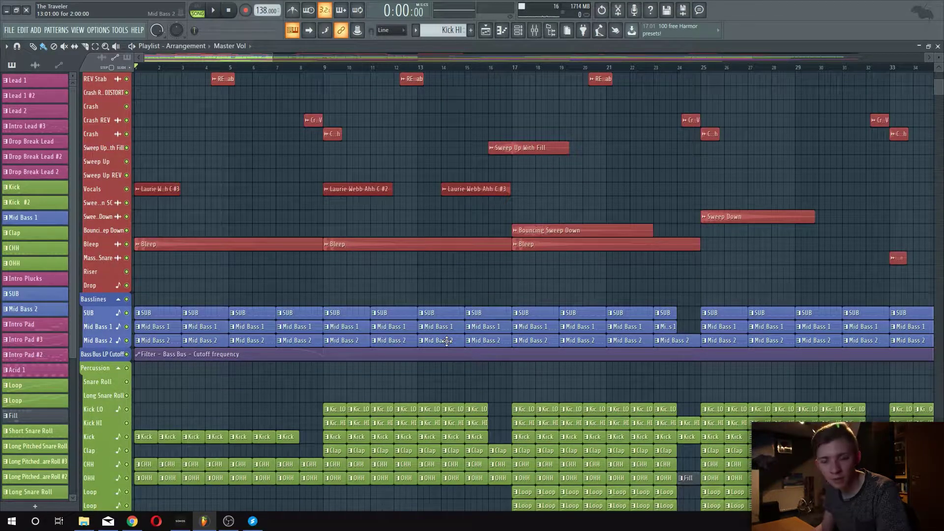
{"action": "left_click_drag", "start_coordinate": [323, 377], "coordinate": [475, 442]}
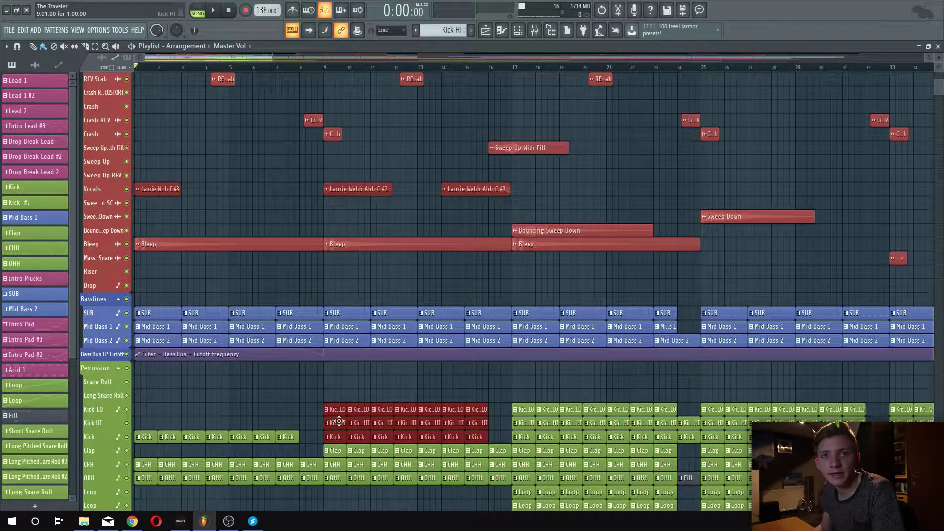
{"action": "left_click", "coordinate": [349, 387]}
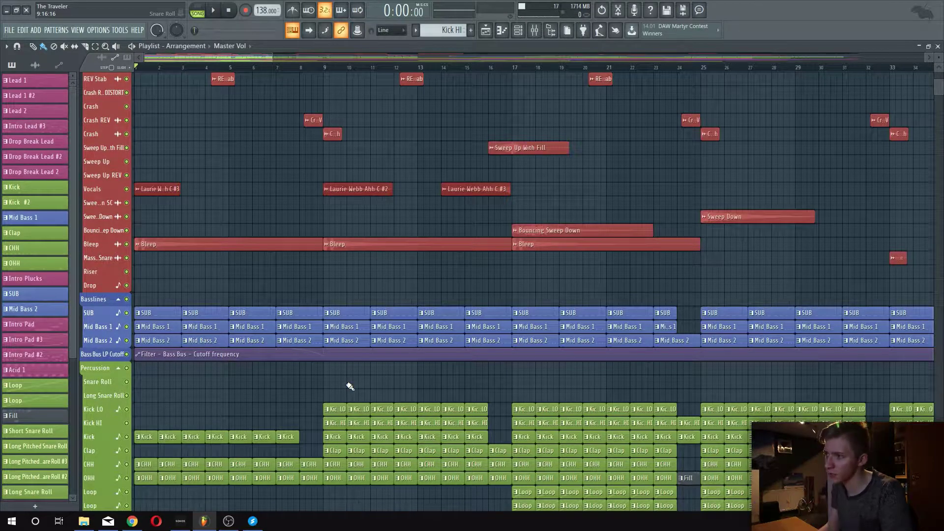
Inspect the mixer effect chains of the Intro Lead, Mid Bass 1, Mid Bass 2, SUB and Bass Bus tracks
{"action": "left_click", "coordinate": [534, 32]}
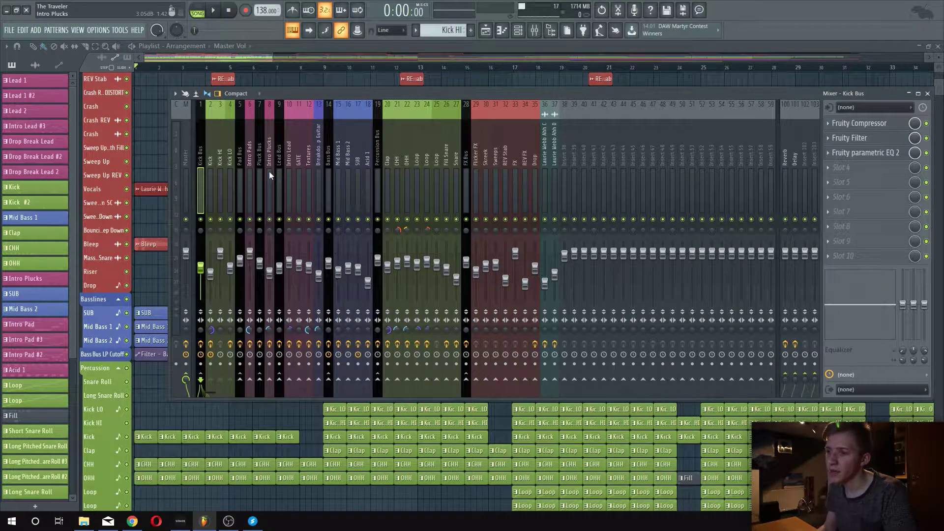
{"action": "left_click", "coordinate": [282, 181]}
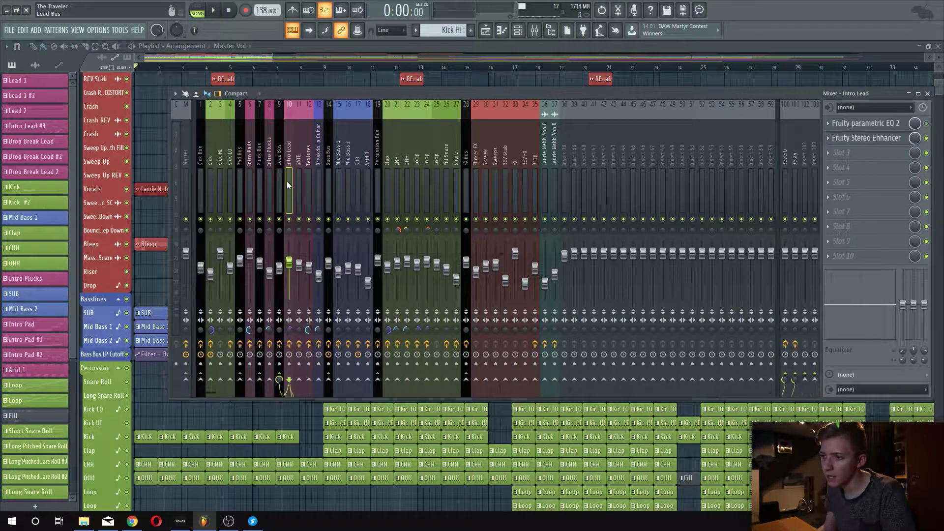
{"action": "left_click", "coordinate": [339, 179]}
{"action": "left_click", "coordinate": [346, 179]}
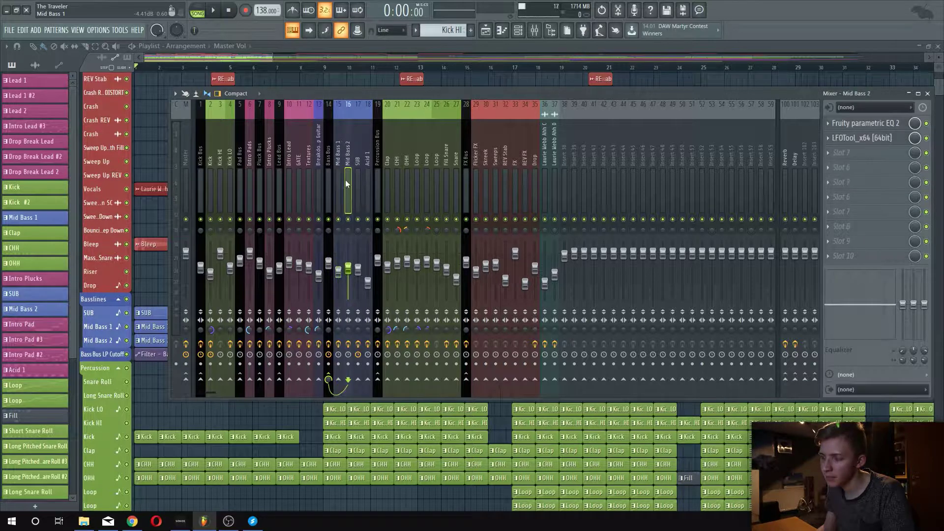
{"action": "left_click", "coordinate": [356, 180]}
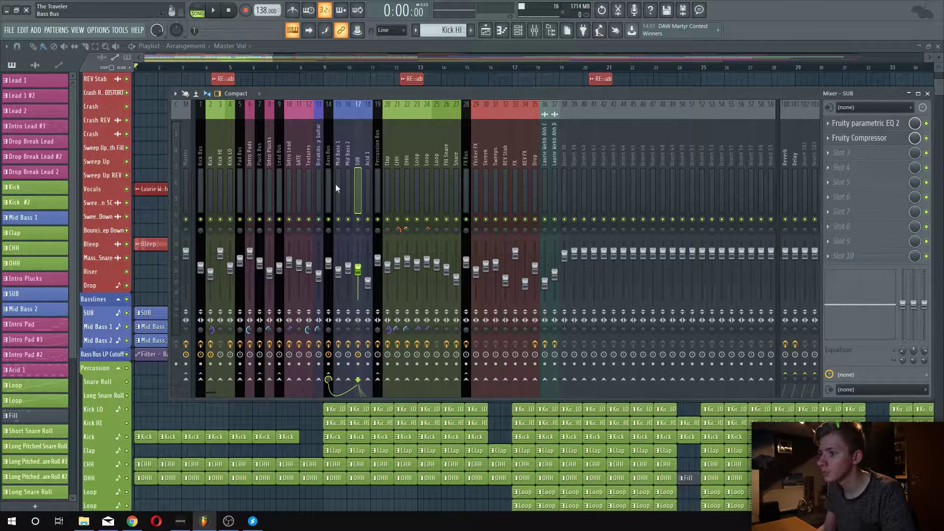
{"action": "left_click", "coordinate": [339, 182]}
{"action": "left_click", "coordinate": [326, 166]}
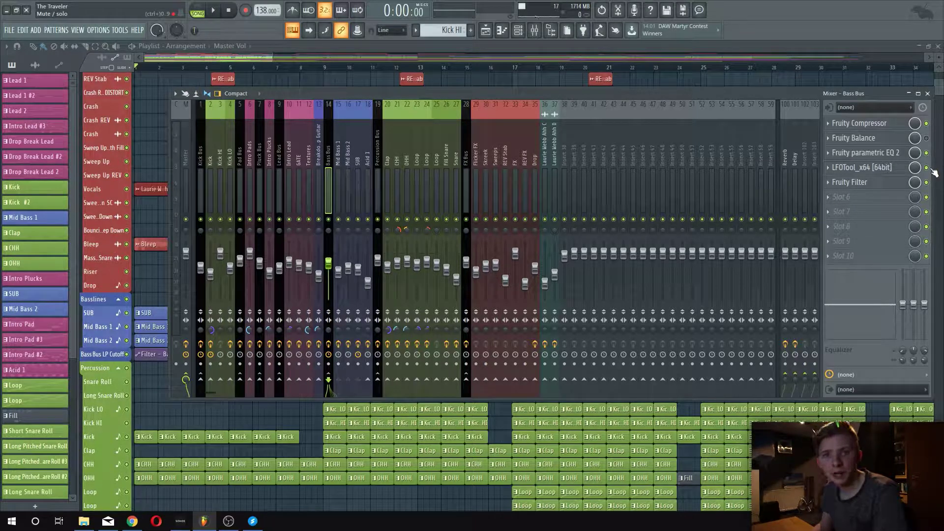
Open LFOTool on the Bass Bus and slightly lower the bend and the upper point of its volume curve
{"action": "left_click", "coordinate": [873, 167]}
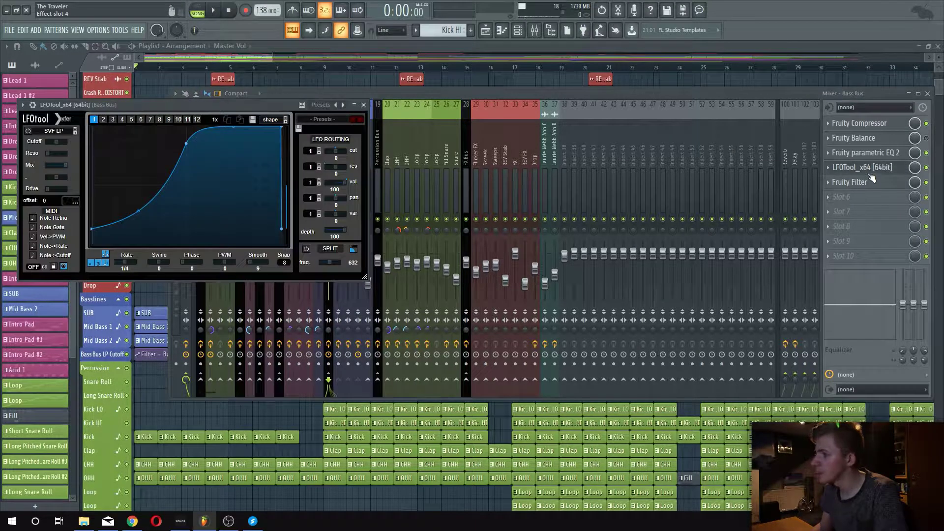
{"action": "left_click_drag", "start_coordinate": [246, 113], "coordinate": [380, 159]}
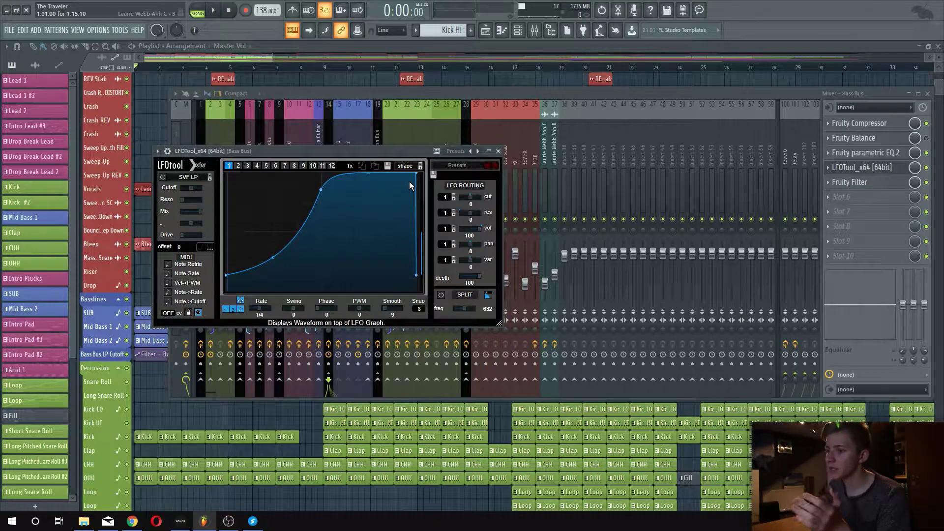
{"action": "left_click", "coordinate": [297, 231]}
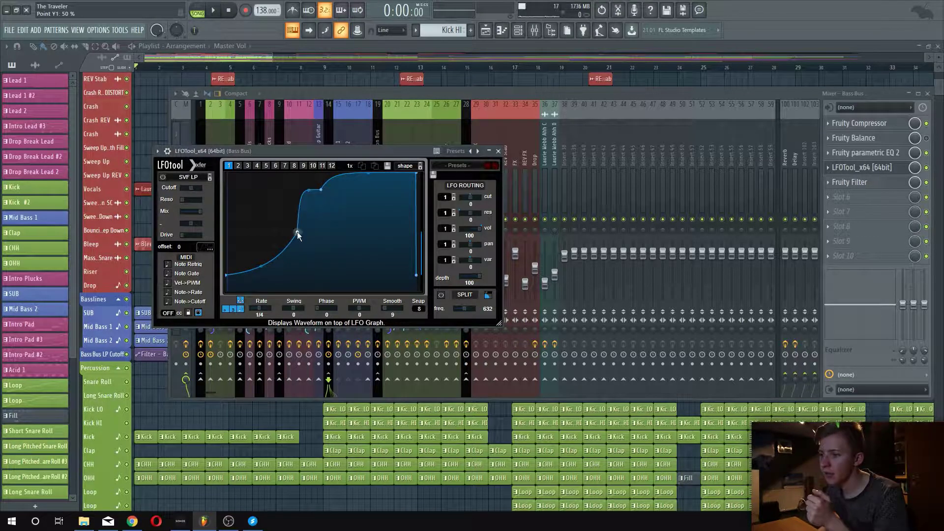
{"action": "double_click", "coordinate": [297, 232]}
{"action": "left_click_drag", "start_coordinate": [274, 234], "coordinate": [294, 249]}
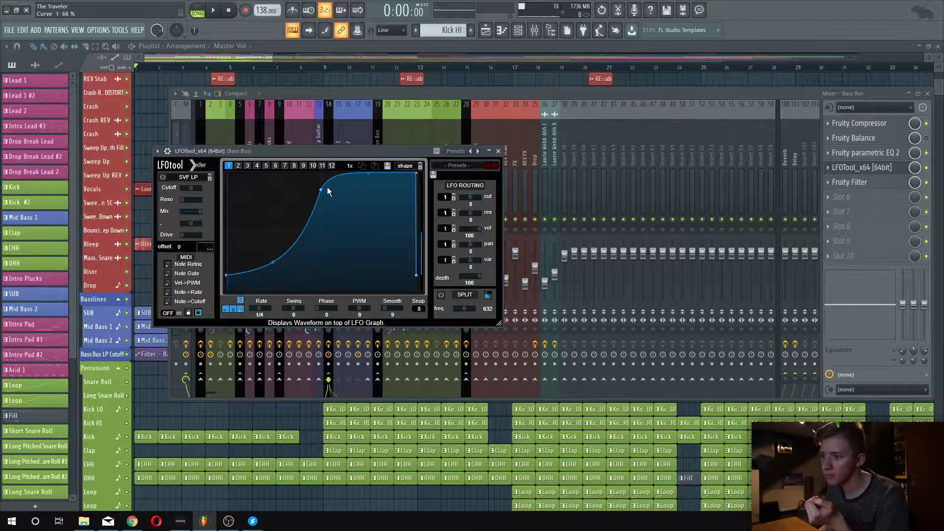
{"action": "mouse_move", "coordinate": [321, 189]}
{"action": "left_mouse_down"}
{"action": "mouse_move", "coordinate": [326, 238]}
{"action": "mouse_move", "coordinate": [320, 196]}
{"action": "left_mouse_up"}
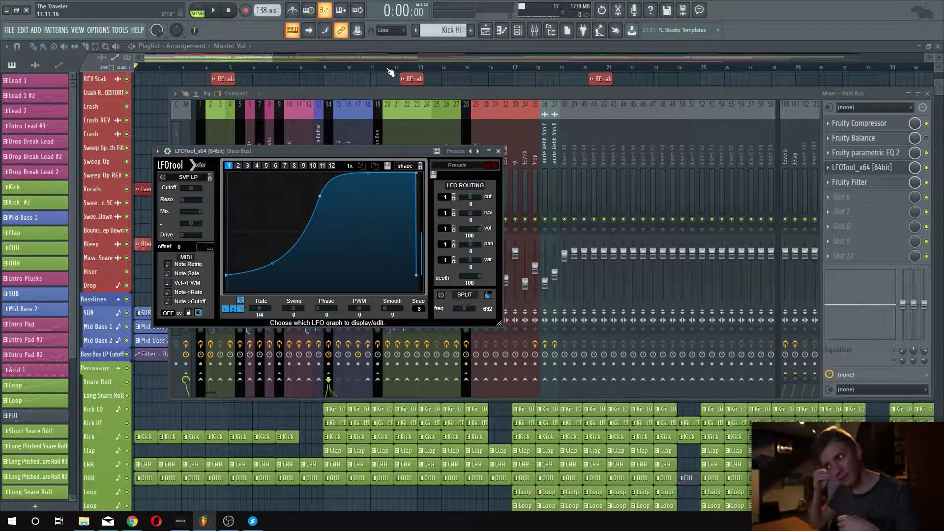
Play the song from bar 17 with only the kick and bass tracks soloed in the mixer
{"action": "left_click_drag", "start_coordinate": [420, 67], "coordinate": [513, 68]}
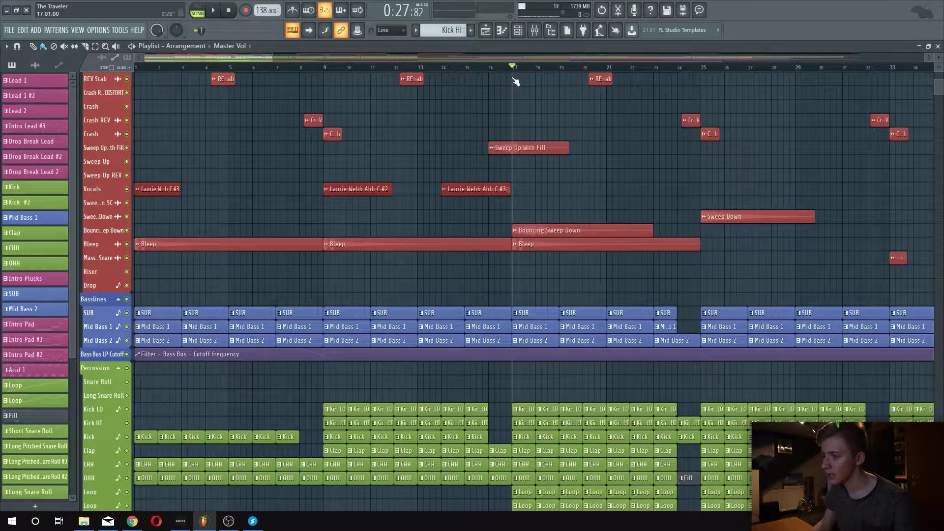
{"action": "left_click", "coordinate": [541, 32]}
{"action": "left_click_drag", "start_coordinate": [334, 219], "coordinate": [369, 226]}
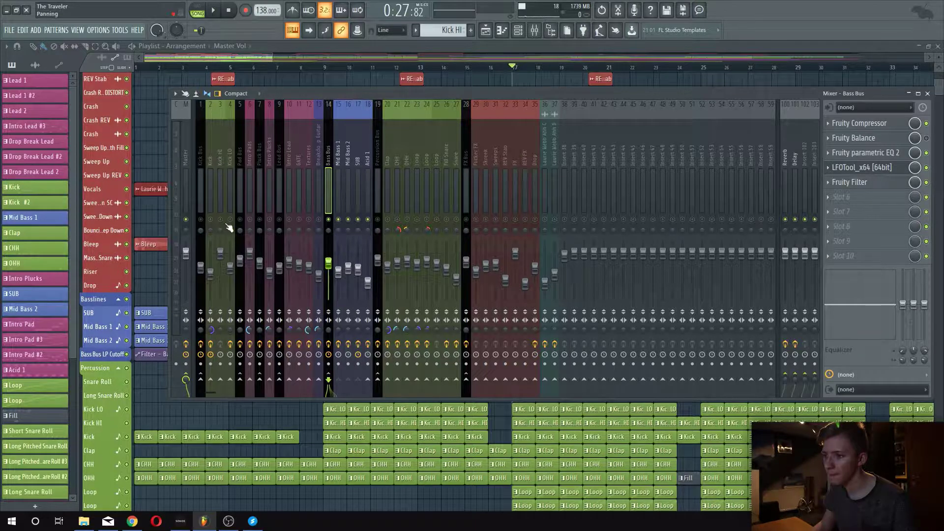
{"action": "key", "text": "space"}
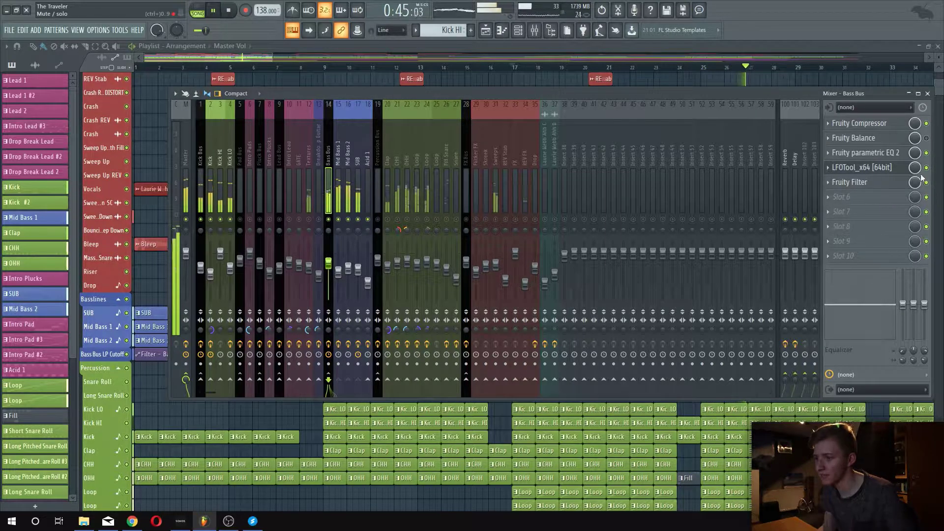
{"action": "key", "text": "space"}
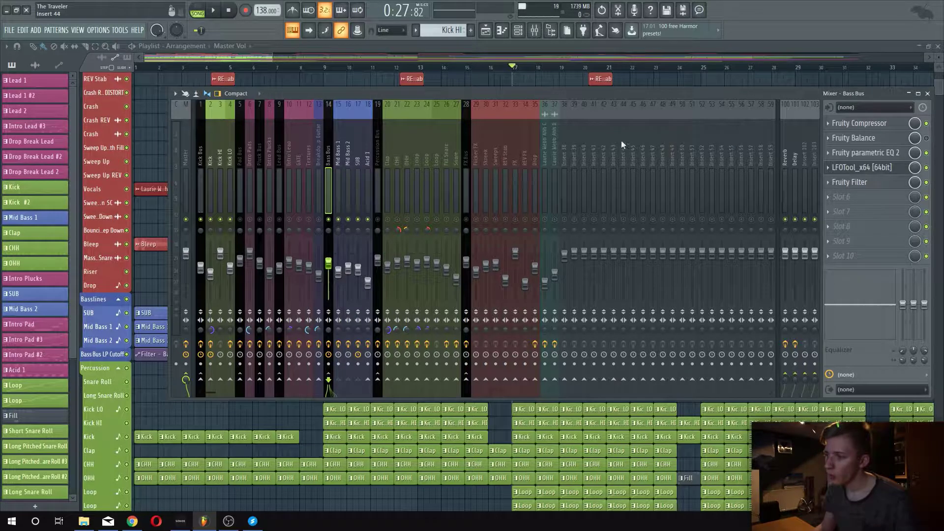
Check the Kick Bus and bass tracks, and solo the Lead Bus with its Intro Lead, GATE and Textures tracks
{"action": "left_click", "coordinate": [199, 174]}
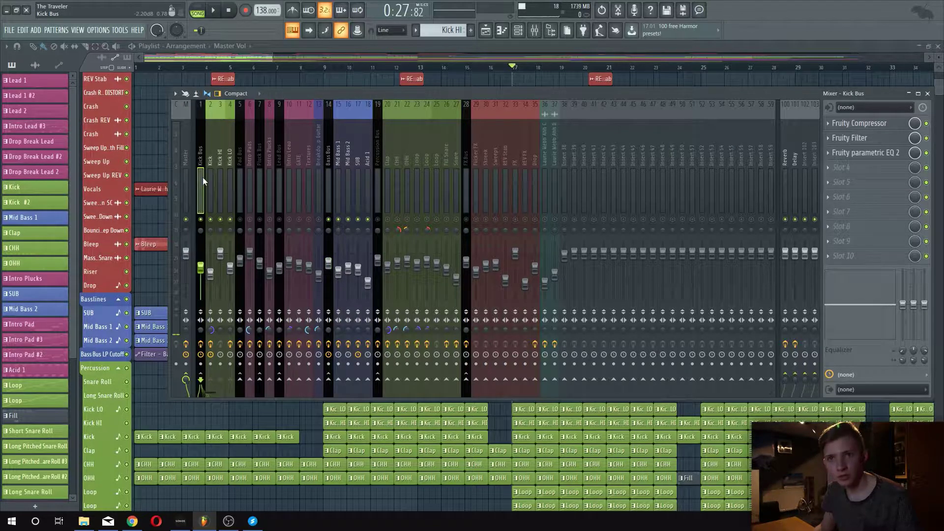
{"action": "left_click", "coordinate": [338, 157]}
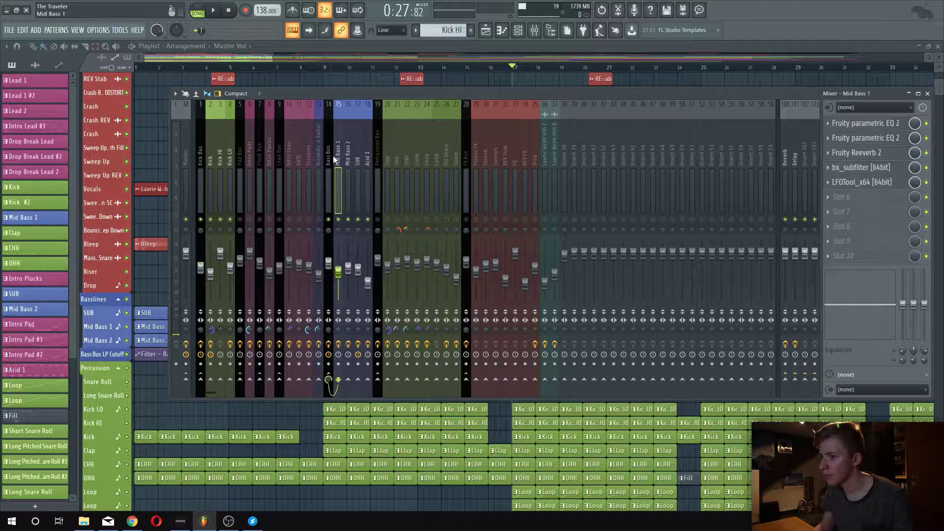
{"action": "left_click", "coordinate": [328, 156]}
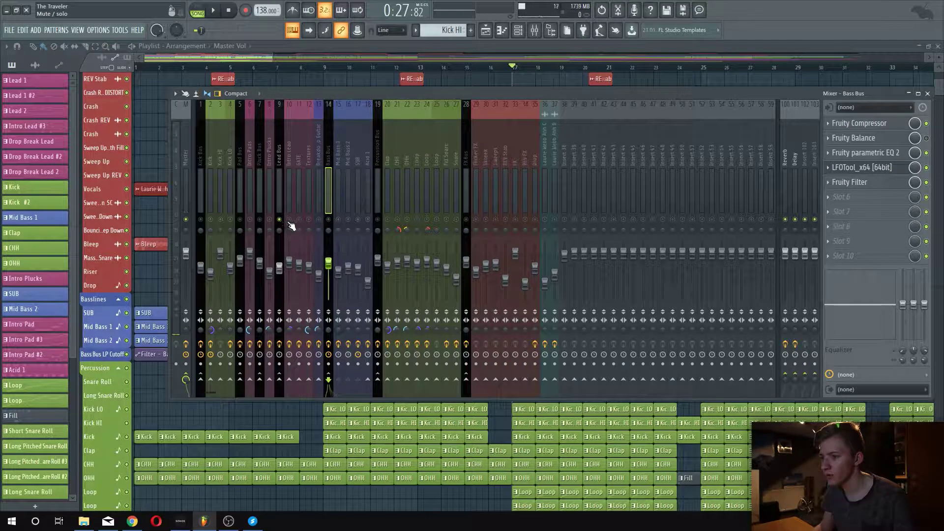
{"action": "left_click", "coordinate": [273, 185]}
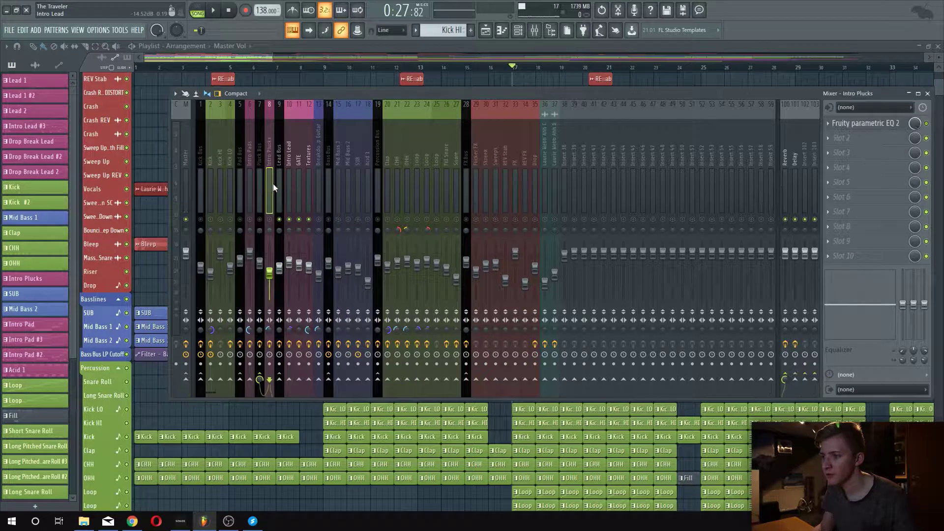
Load the Fruity Balance effect into slot 10 of the Lead Bus
{"action": "left_click", "coordinate": [279, 185]}
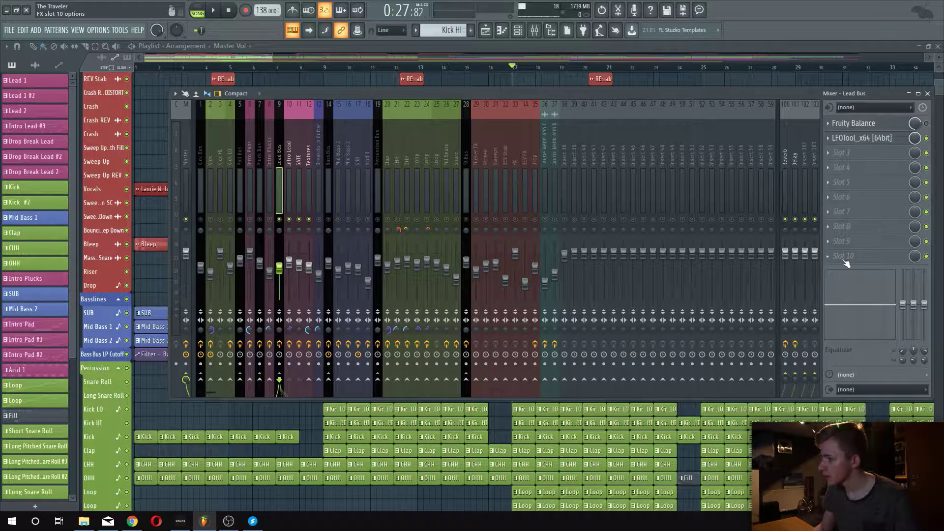
{"action": "left_click", "coordinate": [835, 256]}
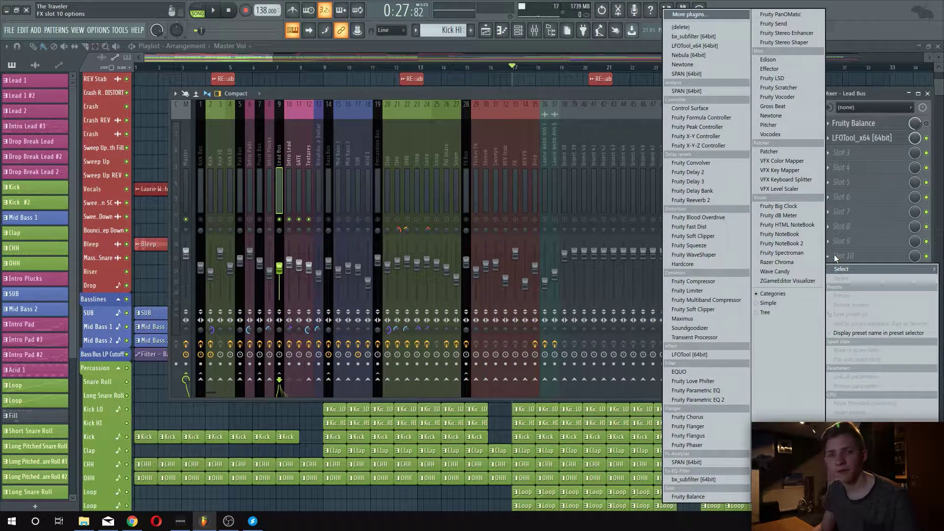
{"action": "left_click", "coordinate": [694, 15]}
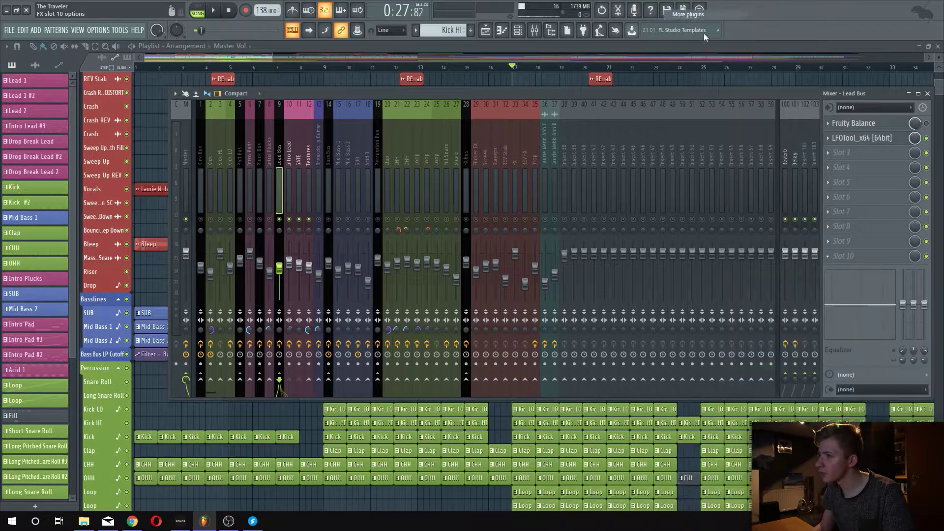
{"action": "type", "text": "fruit"}
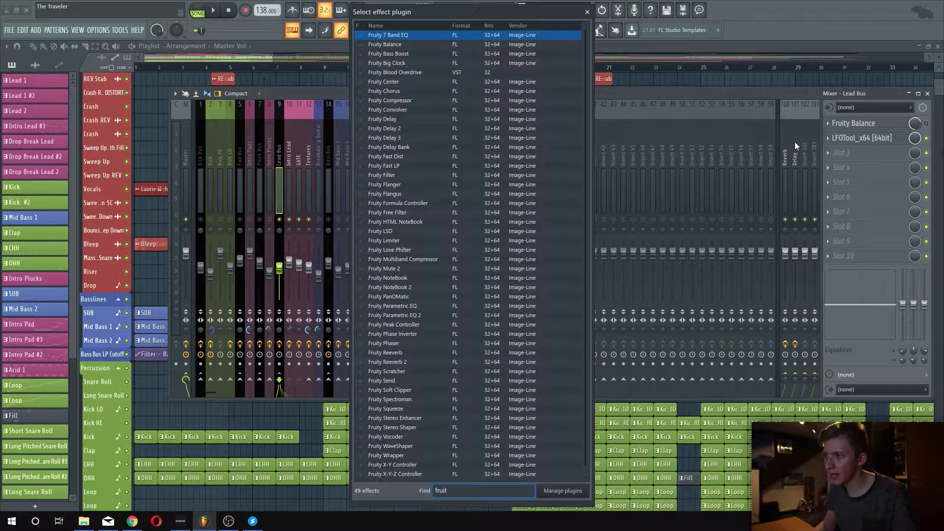
{"action": "double_click", "coordinate": [408, 45]}
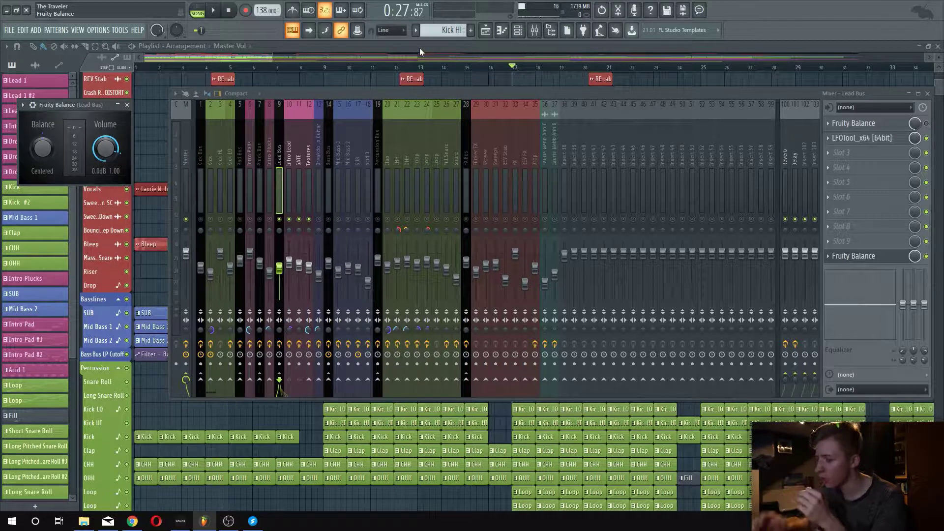
{"action": "left_click_drag", "start_coordinate": [95, 104], "coordinate": [347, 99]}
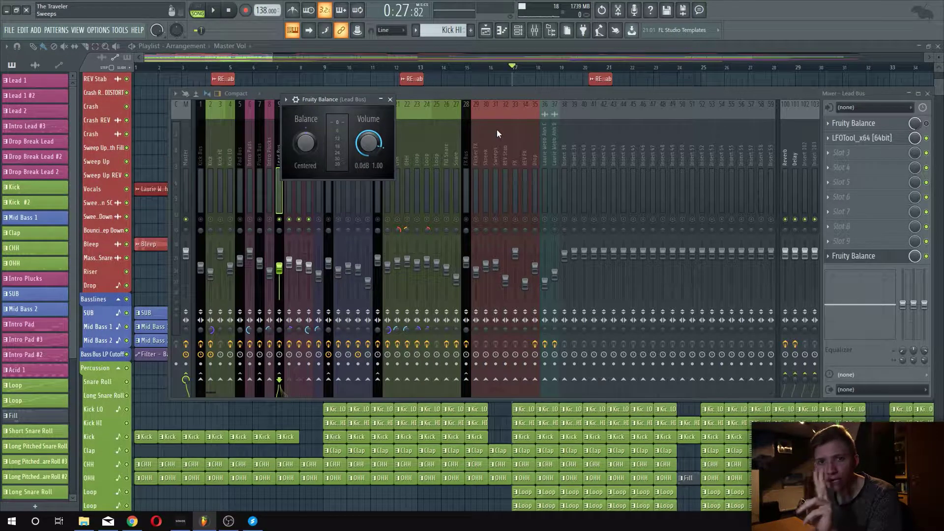
Rename the empty mixer track Insert 38 as SC
{"action": "left_click", "coordinate": [563, 138]}
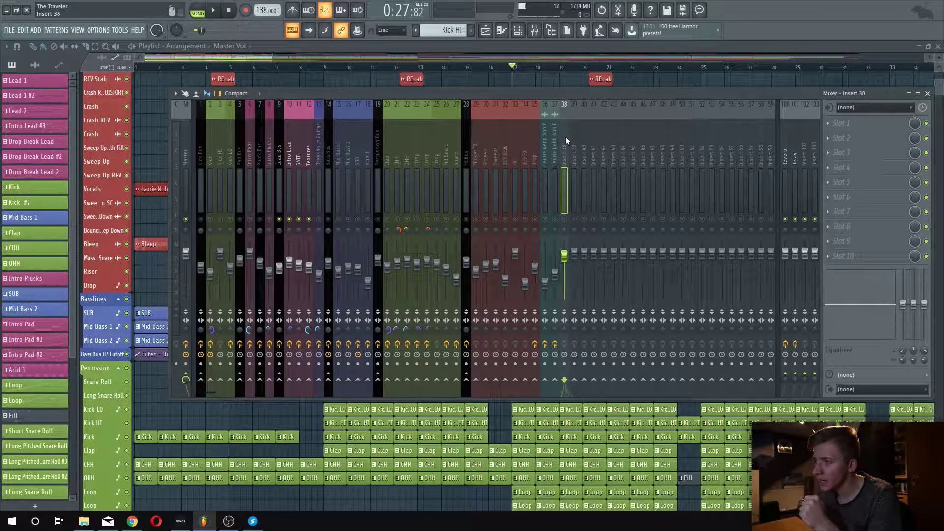
{"action": "right_click", "coordinate": [565, 136]}
{"action": "left_click", "coordinate": [586, 119]}
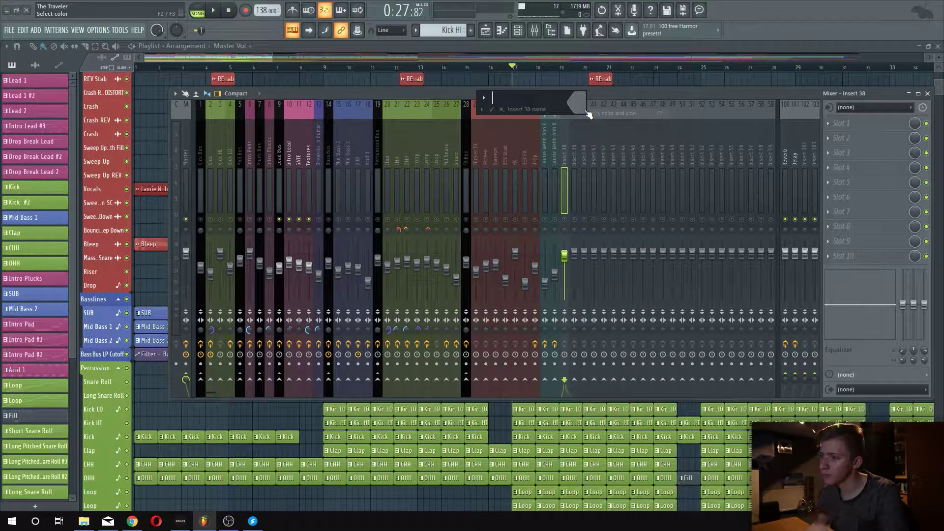
{"action": "key", "text": "Return"}
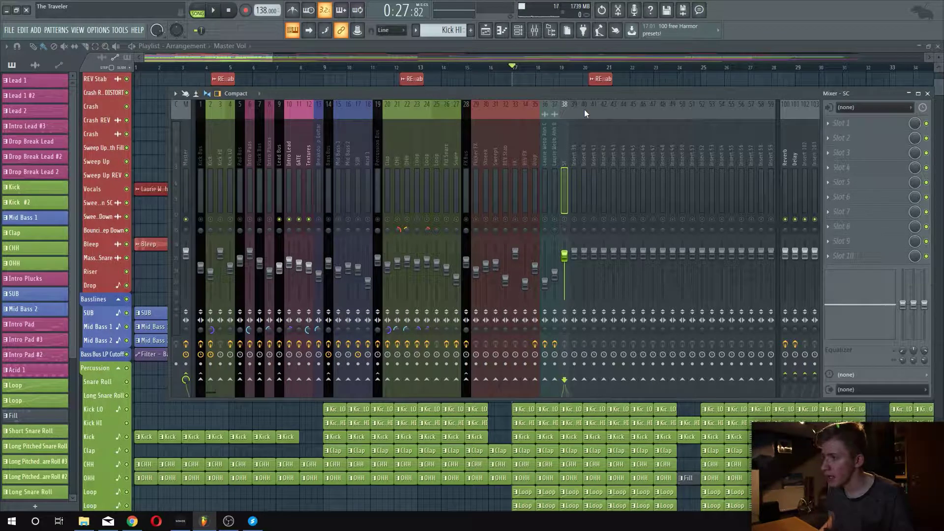
Move the SC mixer track to the first insert position, directly before the Kick Bus
{"action": "key", "text": "alt+Left"}
{"action": "key", "text": "alt+Left"}
{"action": "key", "text": "alt+Left"}
{"action": "key", "text": "alt+Left"}
{"action": "key", "text": "alt+Left"}
{"action": "key", "text": "alt+Left"}
{"action": "key", "text": "alt+Left"}
{"action": "key", "text": "alt+Left"}
{"action": "key", "text": "alt+Left"}
{"action": "key", "text": "alt+Left"}
{"action": "key", "text": "alt+Left"}
{"action": "key", "text": "alt+Left"}
{"action": "key", "text": "alt+Left"}
{"action": "key", "text": "alt+Left"}
{"action": "key", "text": "alt+Left"}
{"action": "key", "text": "alt+Left"}
{"action": "key", "text": "alt+Left"}
{"action": "key", "text": "alt+Left"}
{"action": "key", "text": "alt+Left"}
{"action": "key", "text": "alt+Left"}
{"action": "key", "text": "alt+Left"}
{"action": "key", "text": "alt+Left"}
{"action": "key", "text": "alt+Left"}
{"action": "key", "text": "alt+Left"}
{"action": "key", "text": "alt+Left"}
{"action": "key", "text": "alt+Left"}
{"action": "key", "text": "alt+Left"}
{"action": "key", "text": "alt+Left"}
{"action": "key", "text": "alt+Left"}
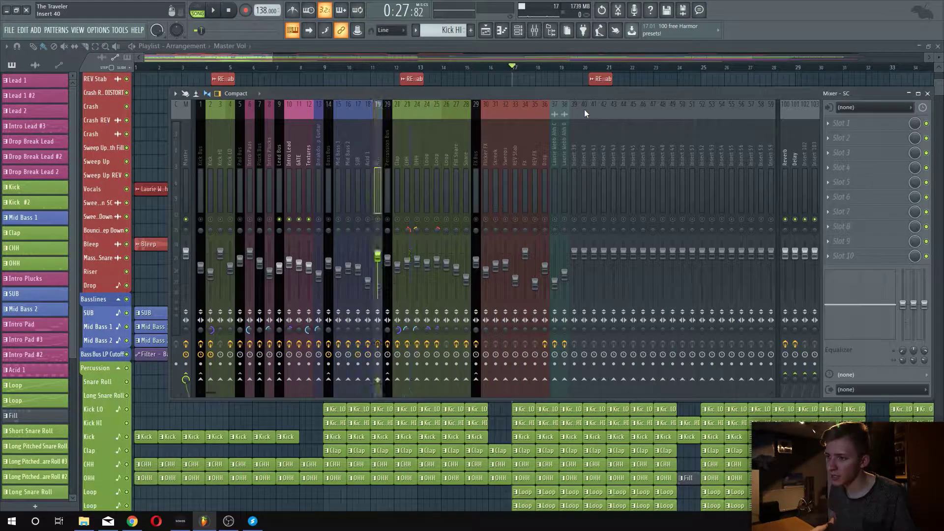
{"action": "key", "text": "alt+Left"}
{"action": "key", "text": "alt+Left"}
{"action": "key", "text": "alt+Left"}
{"action": "key", "text": "alt+Left"}
{"action": "key", "text": "alt+Left"}
{"action": "key", "text": "alt+Left"}
{"action": "key", "text": "alt+Left"}
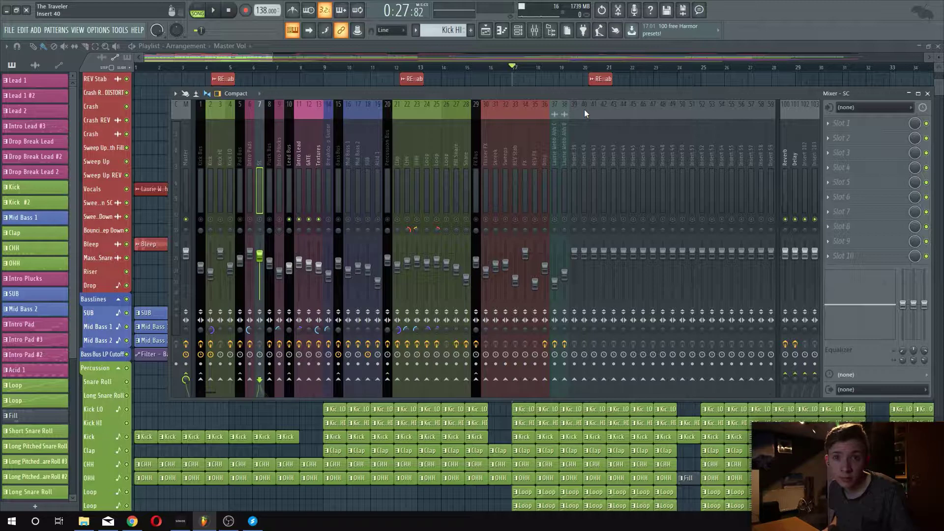
{"action": "key", "text": "alt+Left"}
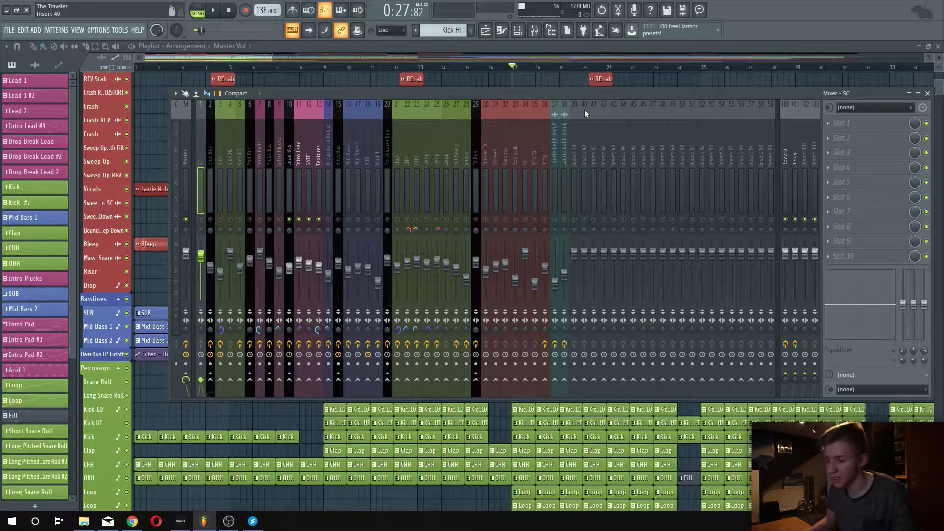
Route the Kick Bus to the SC track and remove the SC track's send to the Master
{"action": "left_click", "coordinate": [213, 172]}
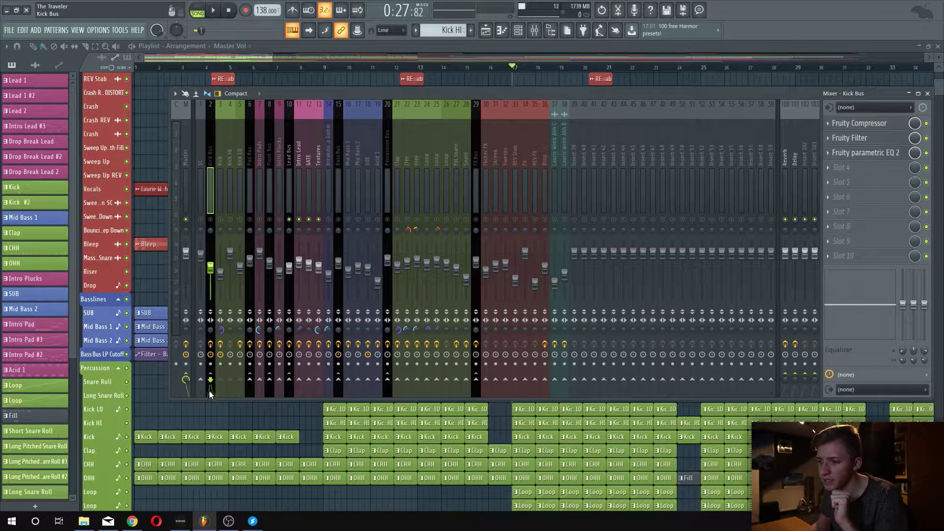
{"action": "left_click", "coordinate": [196, 385]}
{"action": "left_click", "coordinate": [207, 378]}
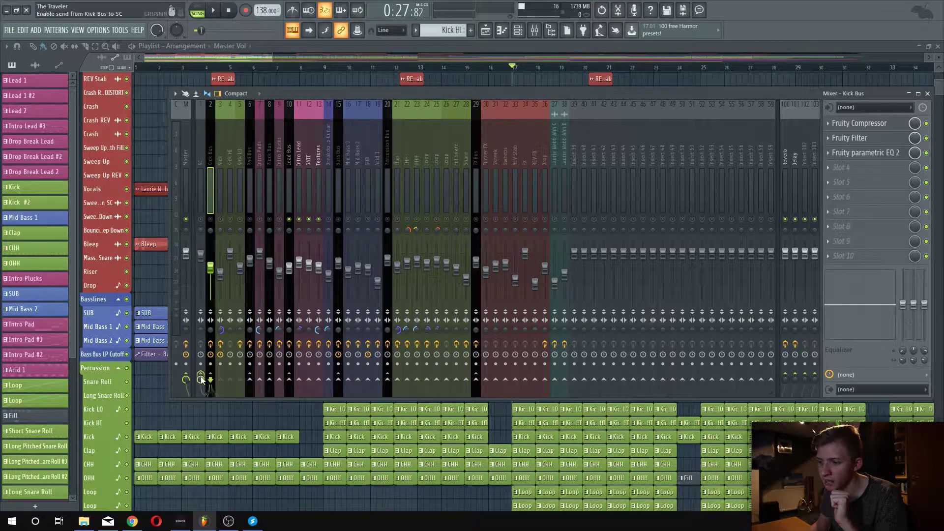
{"action": "left_click", "coordinate": [198, 175]}
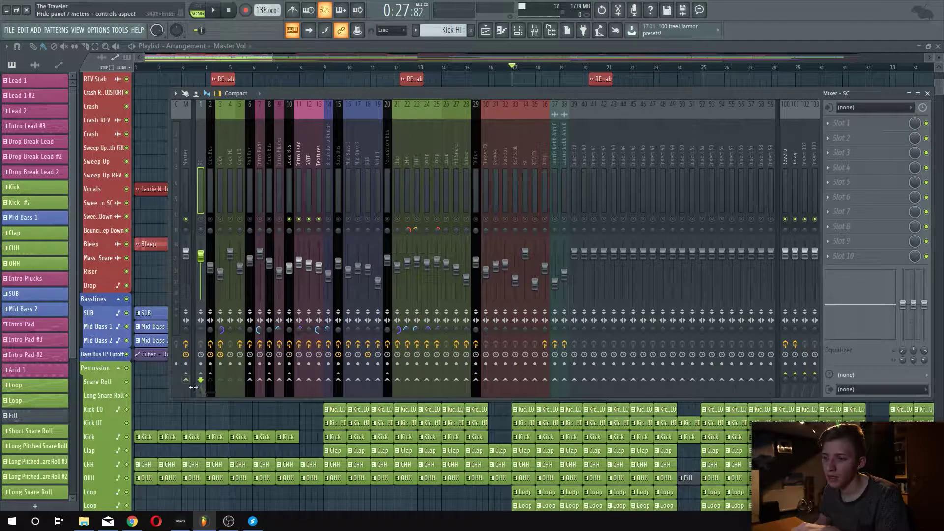
{"action": "left_click", "coordinate": [213, 181]}
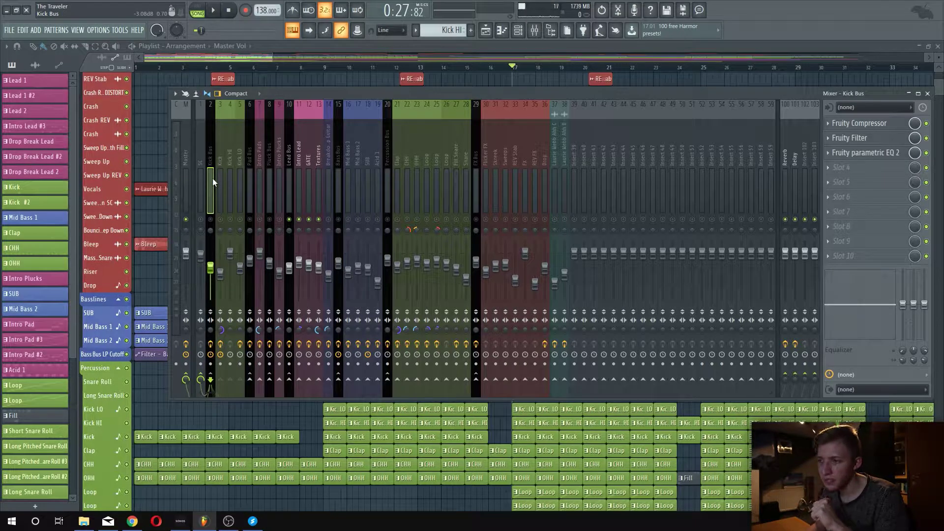
{"action": "left_click", "coordinate": [203, 177]}
{"action": "left_click", "coordinate": [209, 180]}
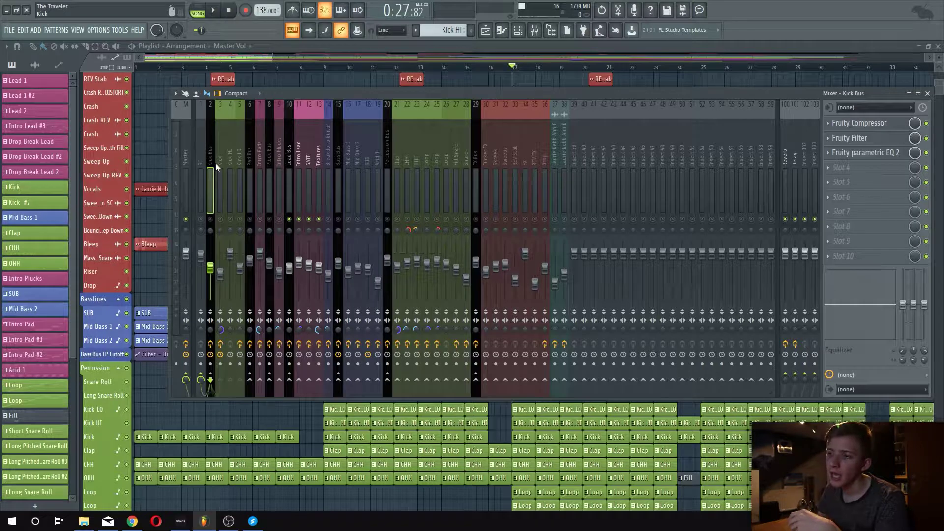
Solo the Kick Bus and its kick tracks, and play the song to compare the SC and Kick Bus levels
{"action": "left_click", "coordinate": [200, 158]}
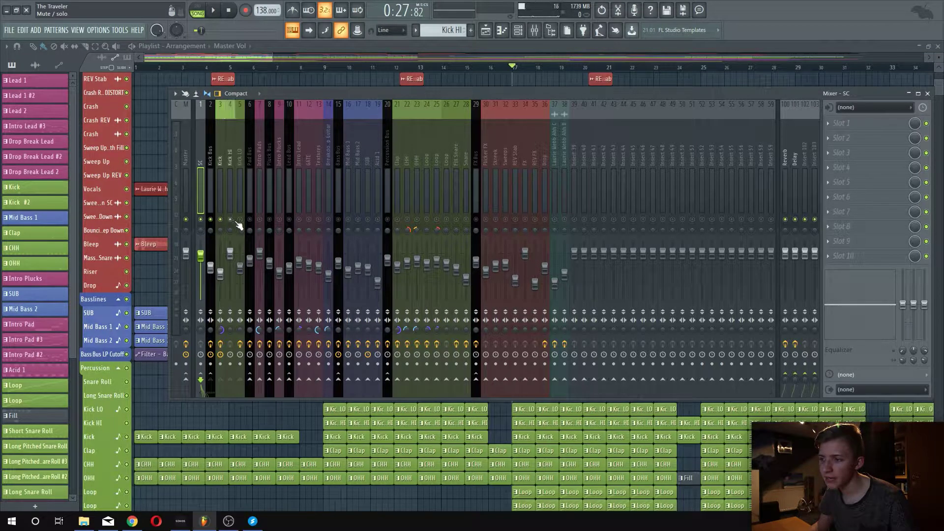
{"action": "key", "text": "space"}
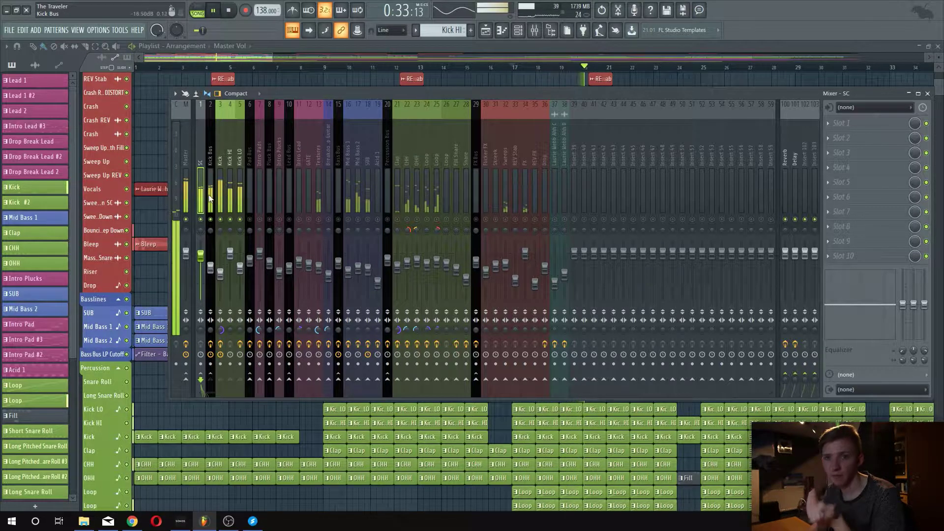
{"action": "key", "text": "space"}
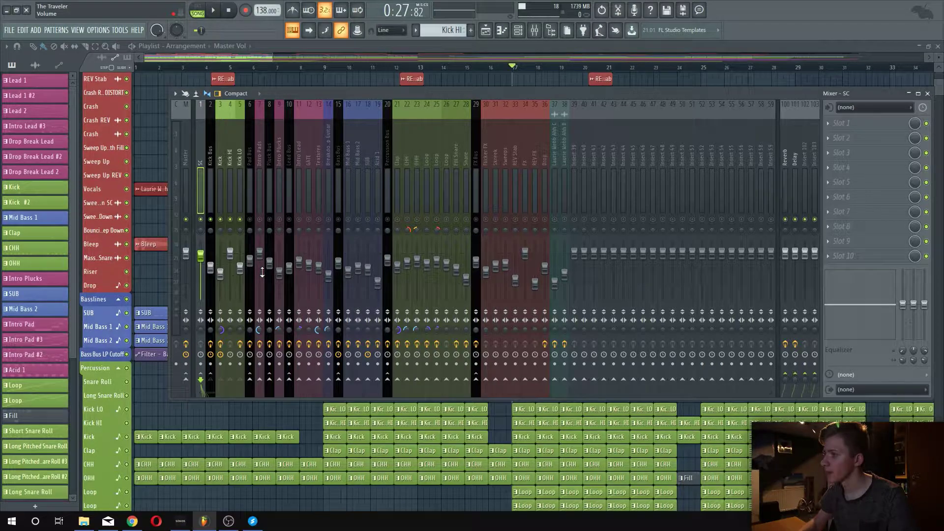
Load the Fruity Peak Controller effect into slot 1 of the SC track
{"action": "left_click", "coordinate": [836, 124]}
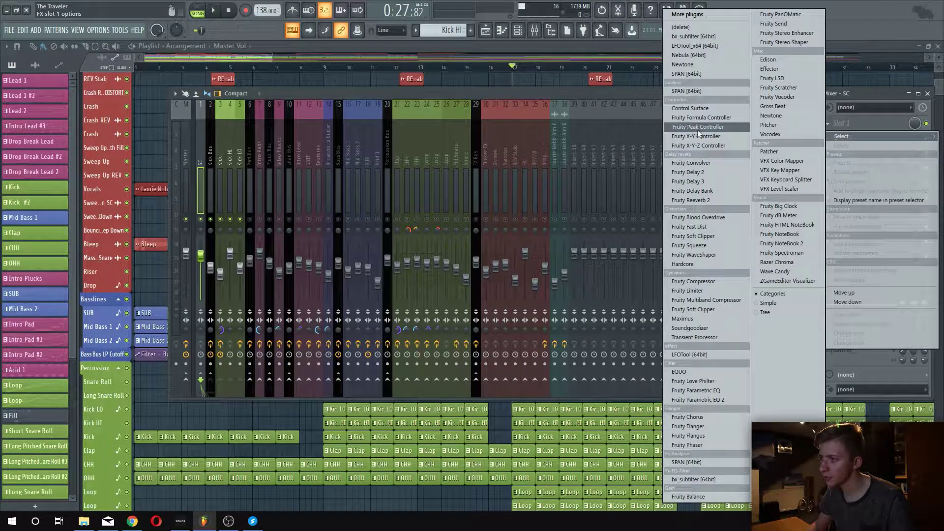
{"action": "left_click", "coordinate": [697, 14]}
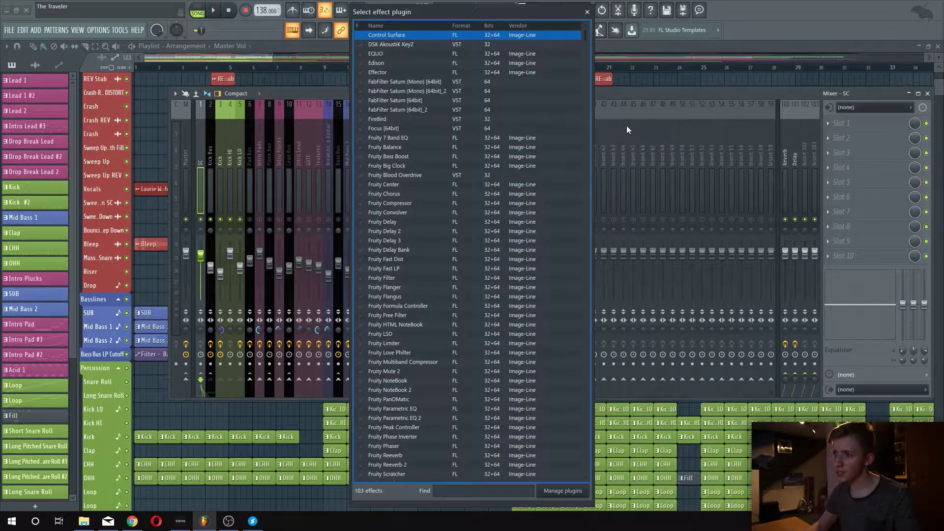
{"action": "scroll", "coordinate": [406, 364], "scroll_direction": "down", "scroll_amount": 2}
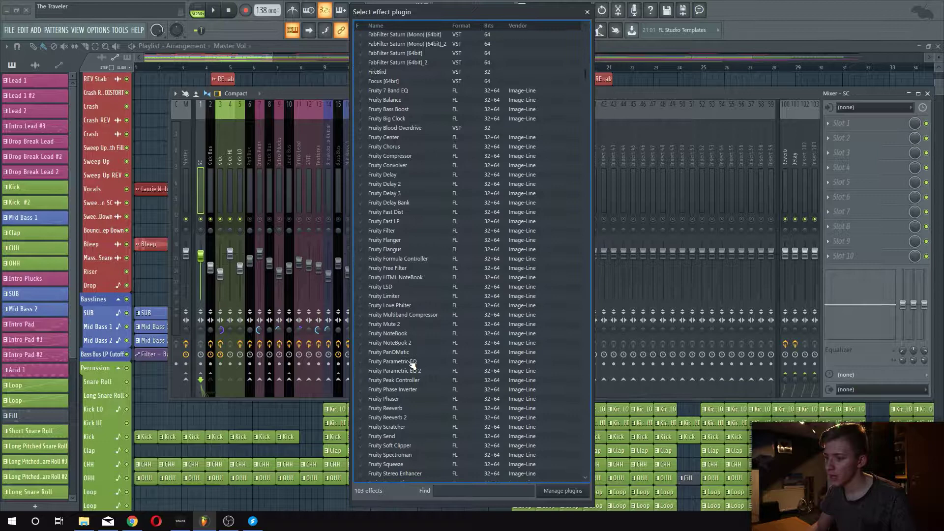
{"action": "double_click", "coordinate": [410, 382]}
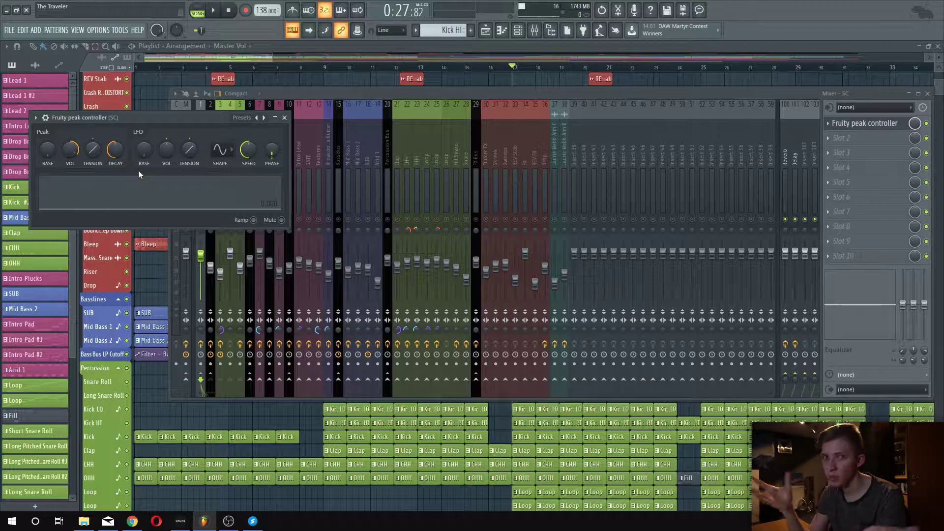
Play the song and try the Peak Base level at 42% before returning it to zero
{"action": "key", "text": "space"}
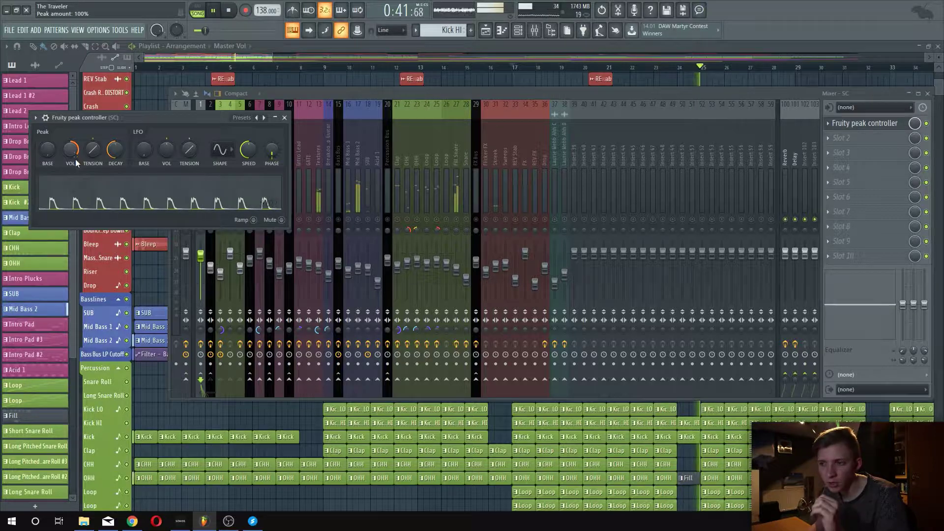
{"action": "left_click_drag", "start_coordinate": [48, 156], "coordinate": [48, 137]}
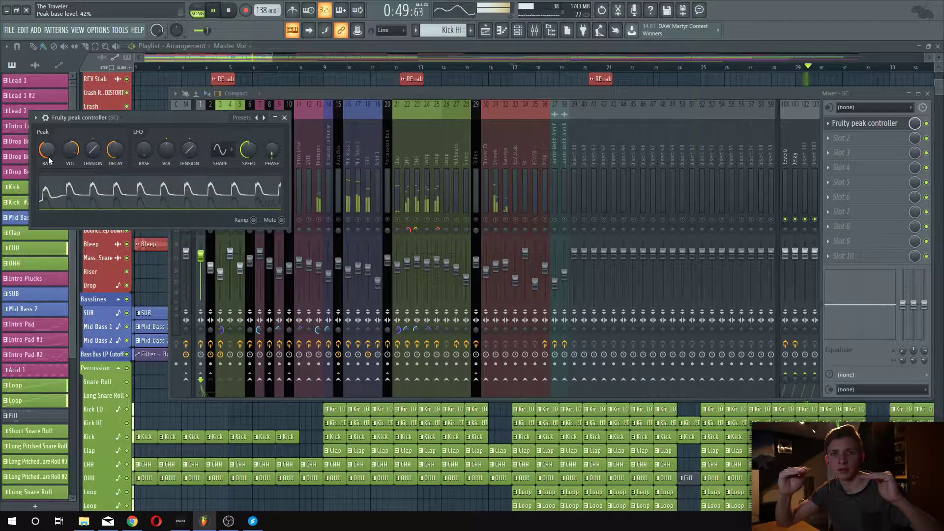
{"action": "left_click_drag", "start_coordinate": [48, 157], "coordinate": [48, 197]}
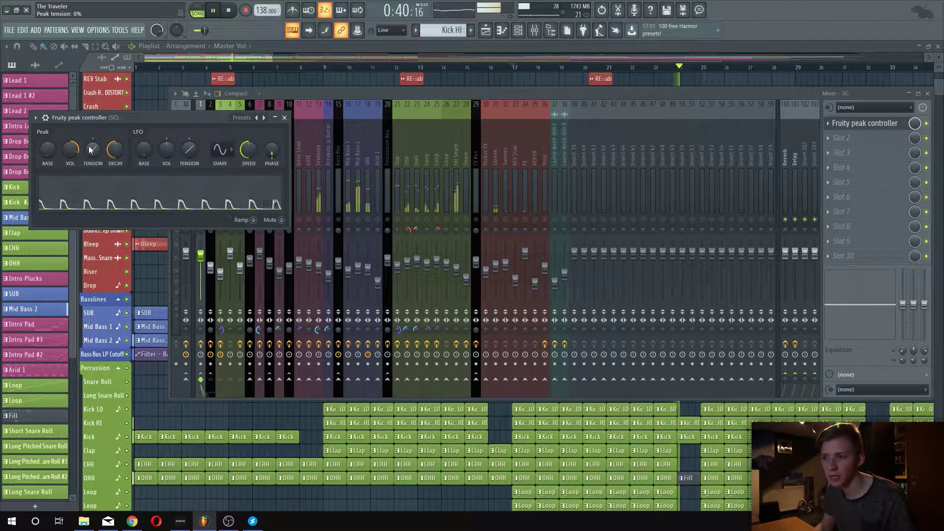
Try raised and lowered Peak Tension settings during playback, reset the tension to 0% and stop the song
{"action": "left_click_drag", "start_coordinate": [89, 150], "coordinate": [90, 130]}
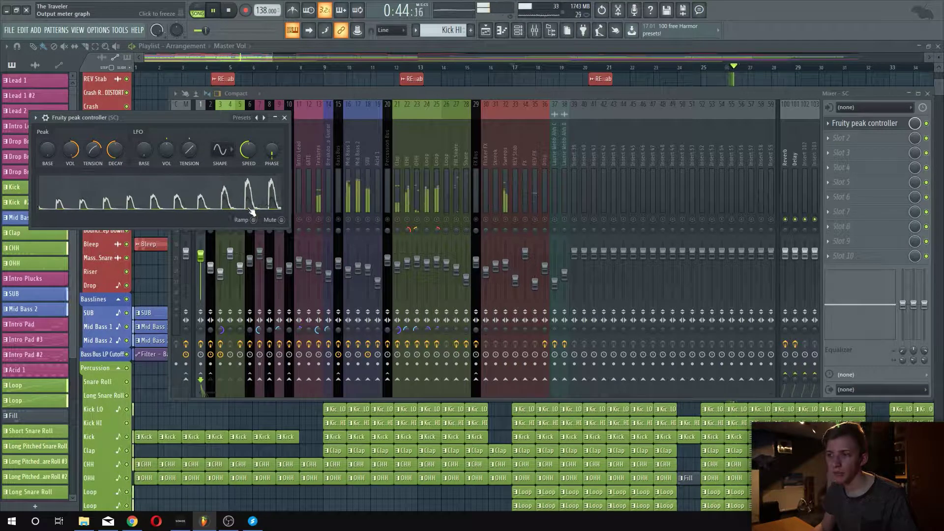
{"action": "left_click_drag", "start_coordinate": [93, 150], "coordinate": [93, 177]}
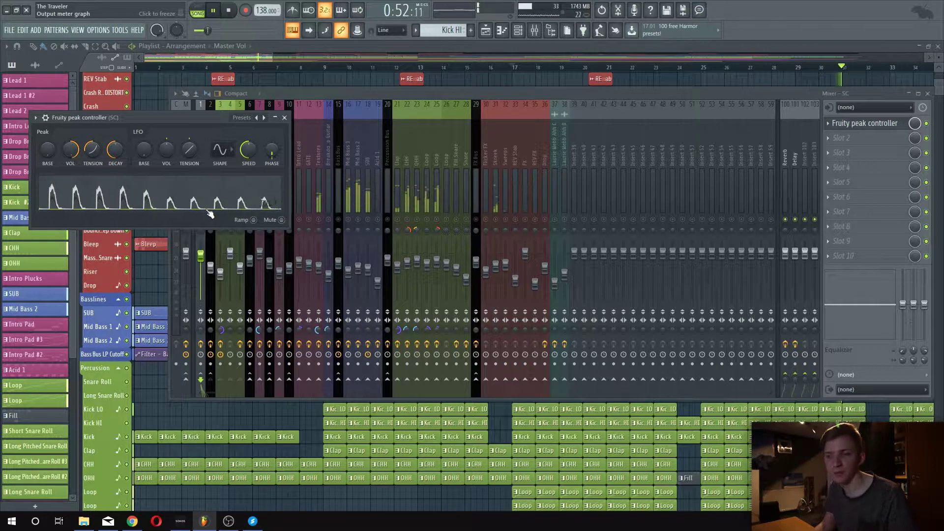
{"action": "left_click_drag", "start_coordinate": [70, 149], "coordinate": [99, 151]}
{"action": "key", "text": "space"}
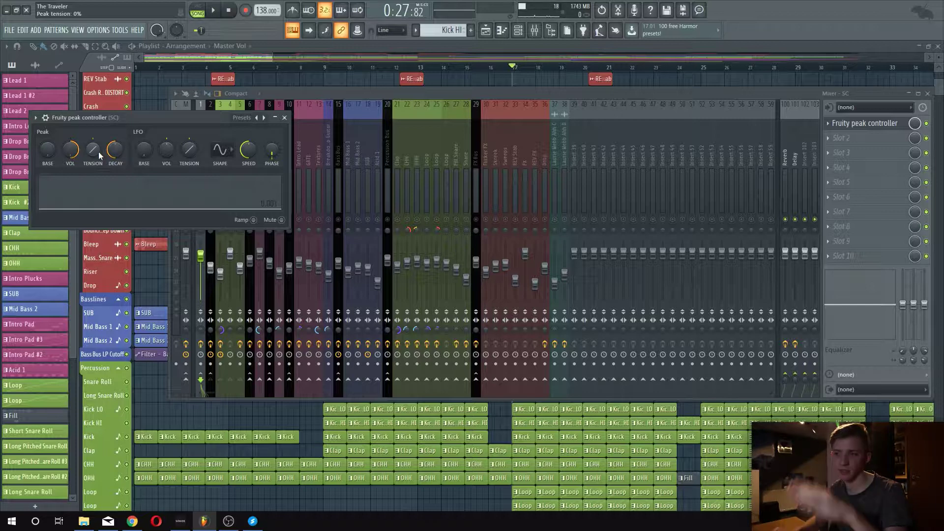
Play the song, try the Peak Decay speed at 4%, restore it to about the middle and close the peak controller
{"action": "key", "text": "space"}
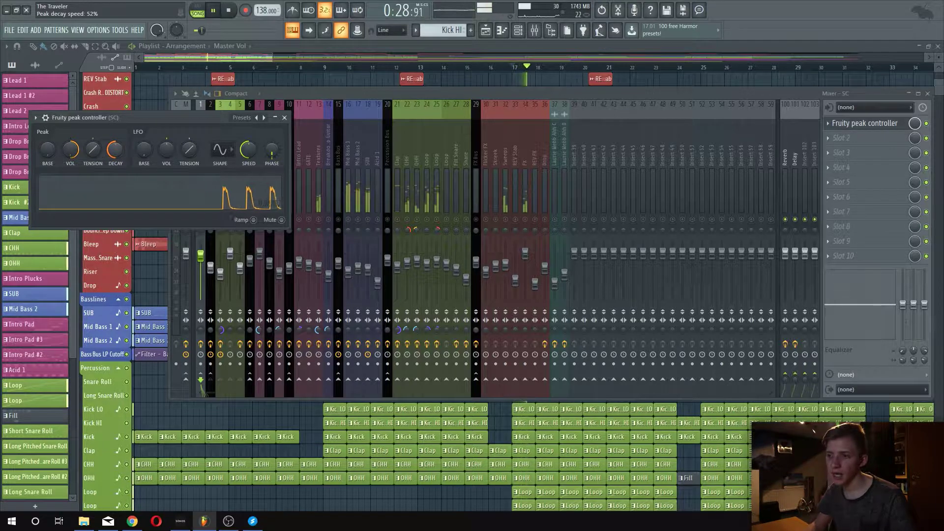
{"action": "left_click_drag", "start_coordinate": [115, 150], "coordinate": [116, 166]}
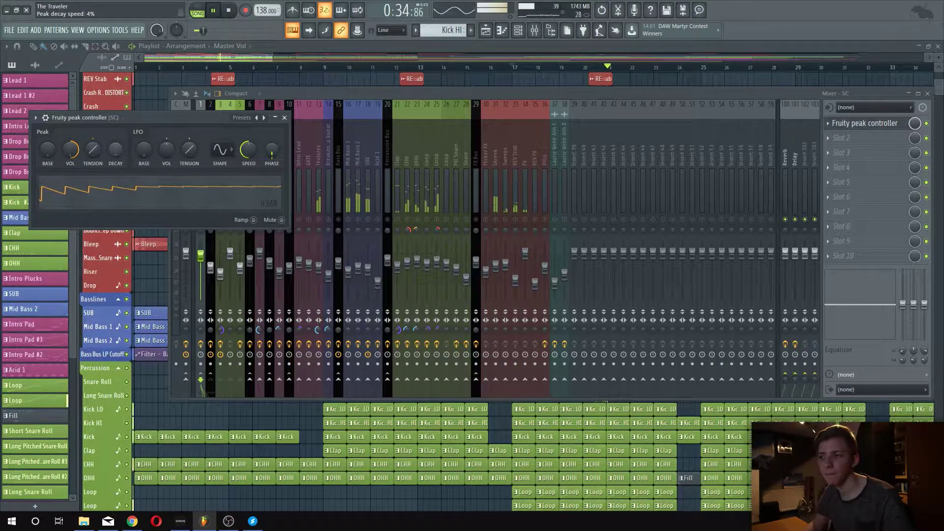
{"action": "left_click_drag", "start_coordinate": [115, 165], "coordinate": [115, 150]}
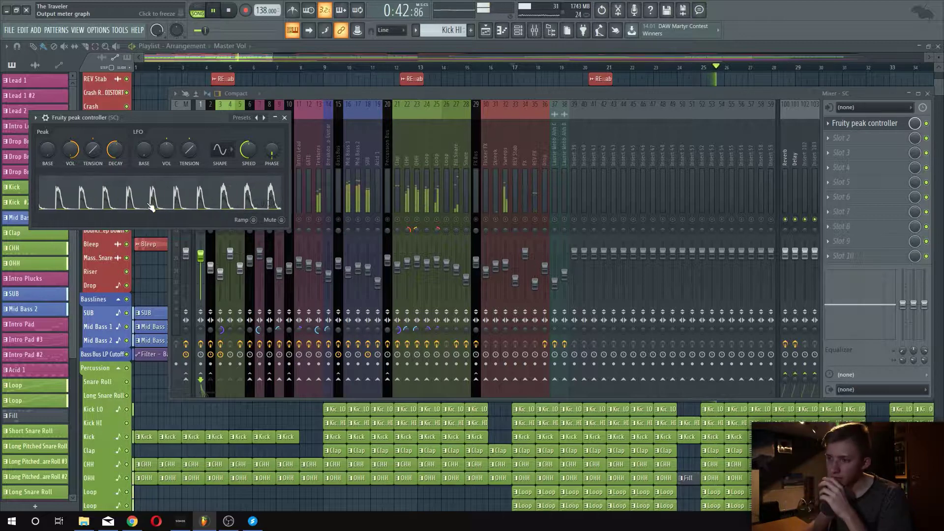
{"action": "left_click", "coordinate": [284, 118]}
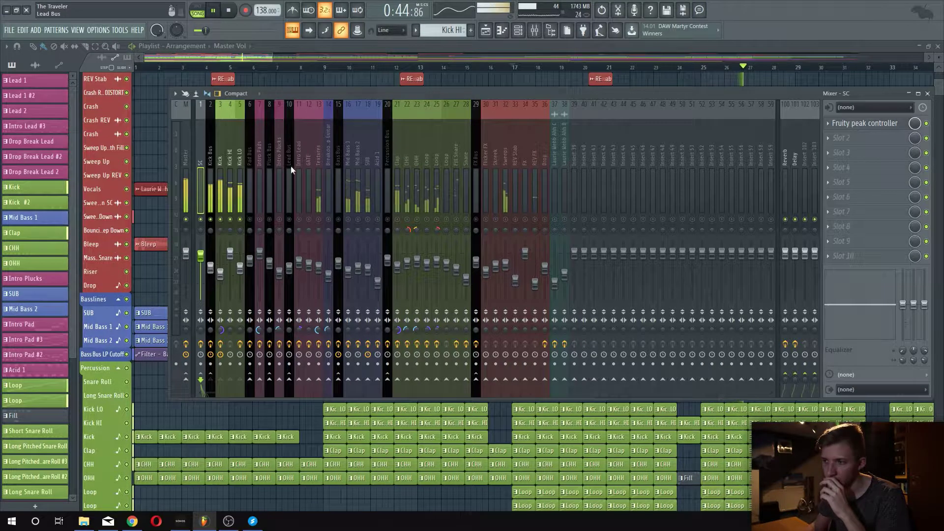
Stop playback, solo the Lead Bus with its tracks and open the Fruity Balance in its slot 10
{"action": "left_click", "coordinate": [289, 165]}
{"action": "key", "text": "space"}
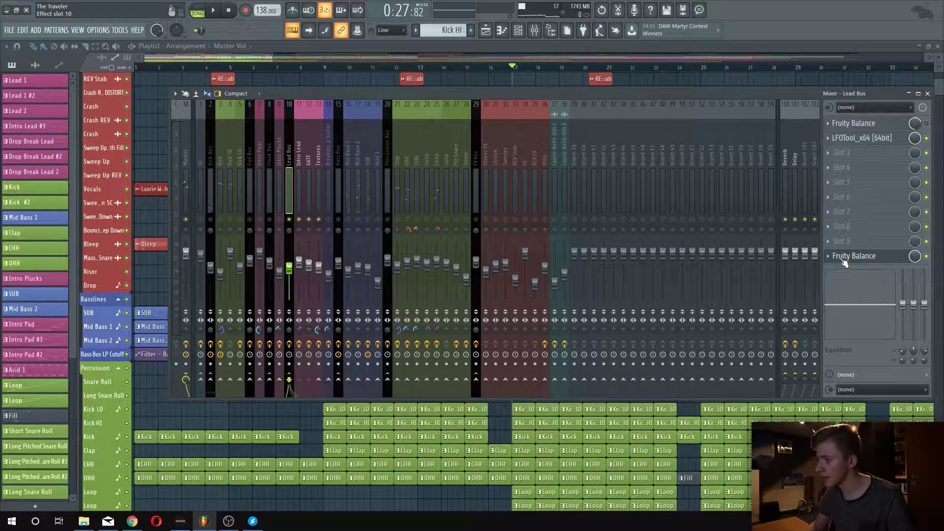
{"action": "left_click", "coordinate": [844, 263]}
{"action": "left_click_drag", "start_coordinate": [320, 98], "coordinate": [211, 162]}
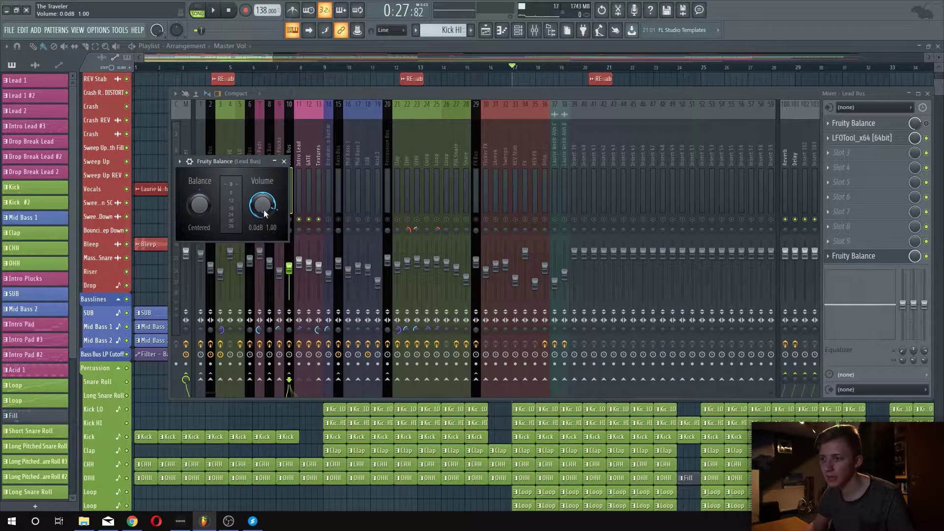
Link the Fruity Balance Volume to the internal controller Peak ctrl - Peak
{"action": "right_click", "coordinate": [265, 210]}
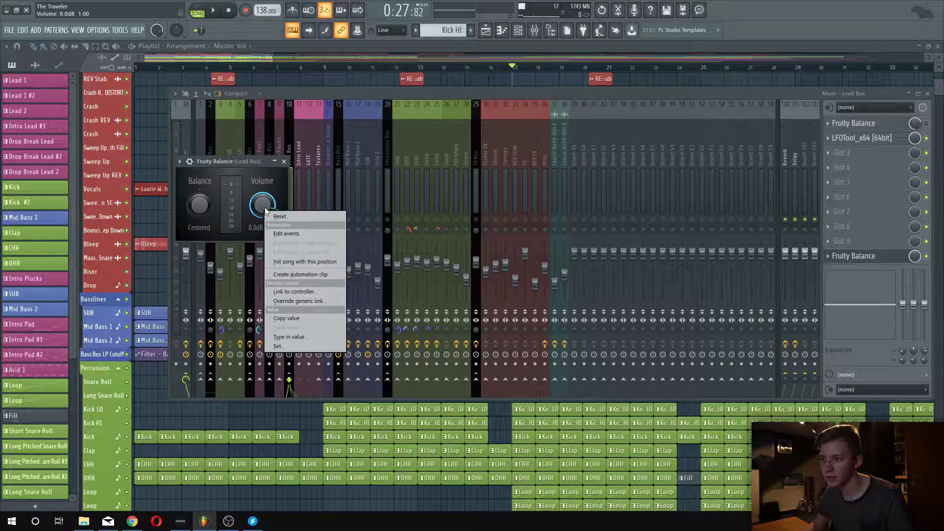
{"action": "left_click", "coordinate": [301, 292]}
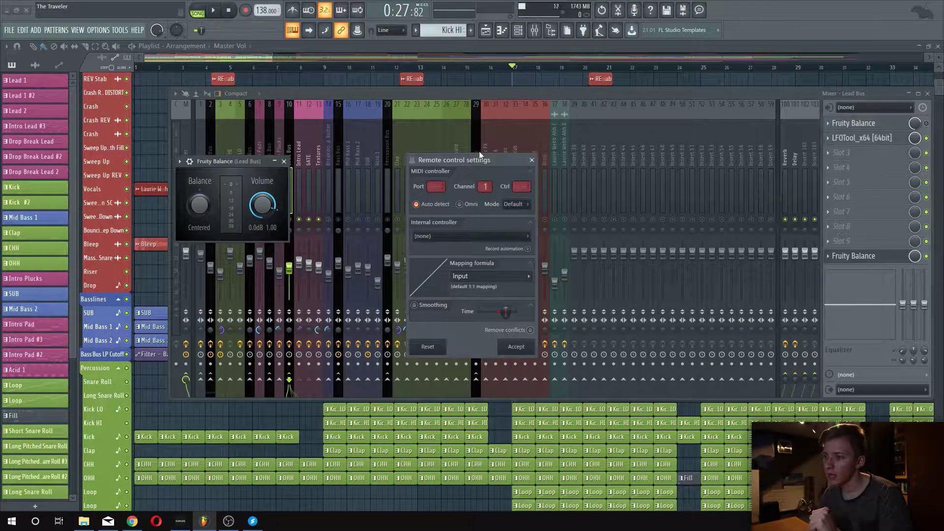
{"action": "left_click_drag", "start_coordinate": [479, 157], "coordinate": [374, 179]}
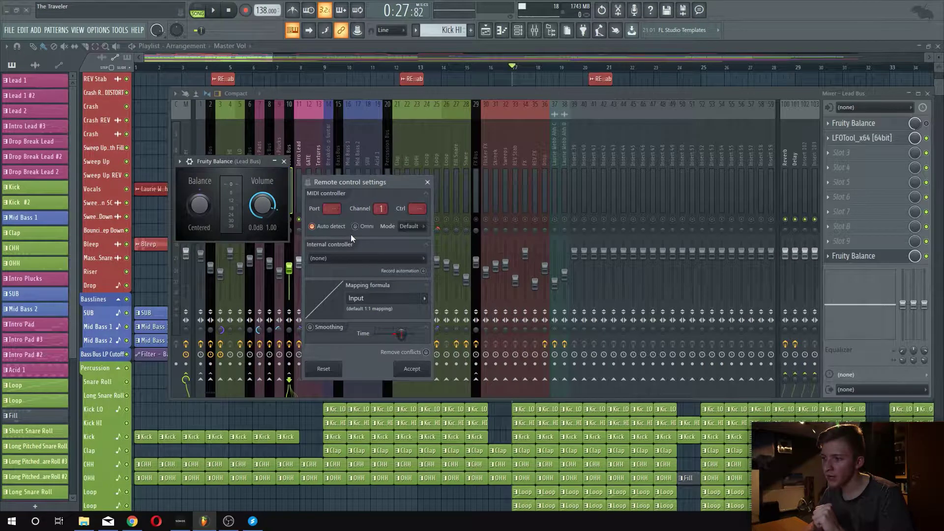
{"action": "left_click", "coordinate": [426, 194]}
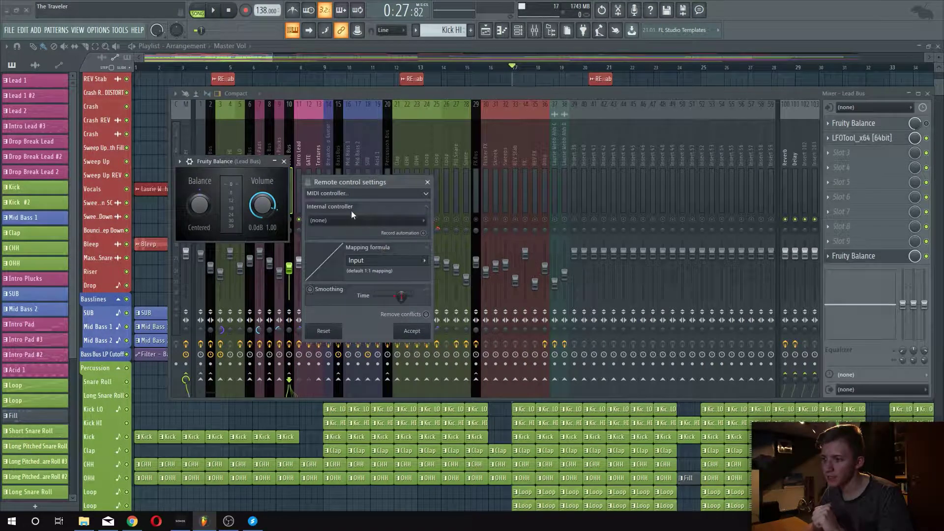
{"action": "left_click", "coordinate": [373, 225]}
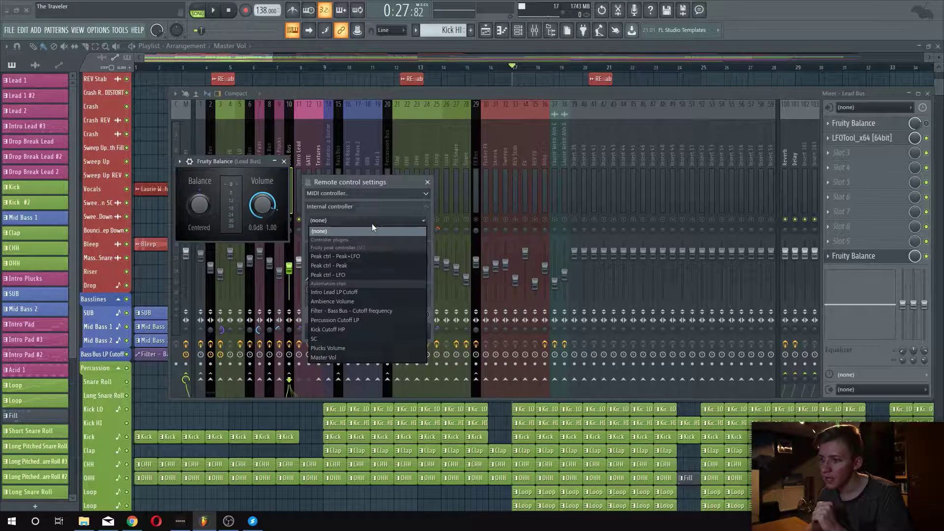
{"action": "left_click", "coordinate": [349, 267]}
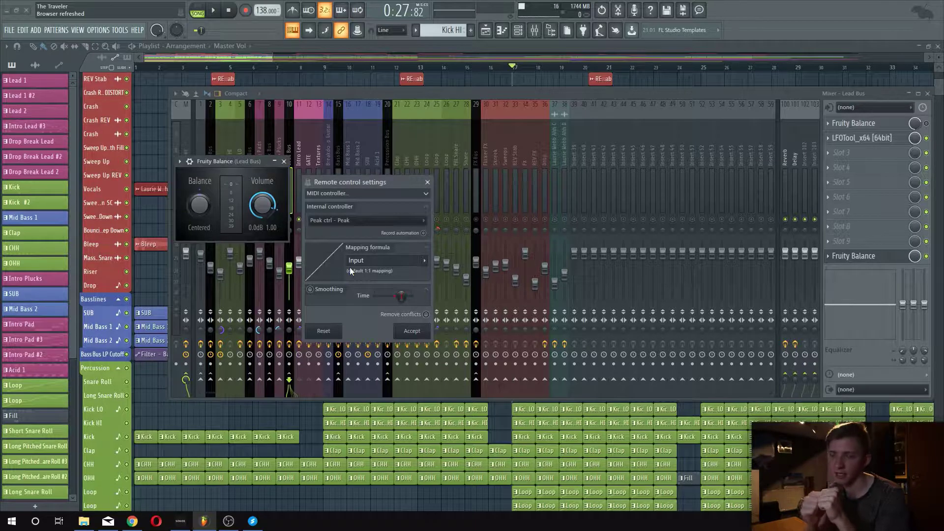
Set the Volume link's mapping formula to Inverted (1-Input) and accept the remote control settings
{"action": "left_click", "coordinate": [426, 206]}
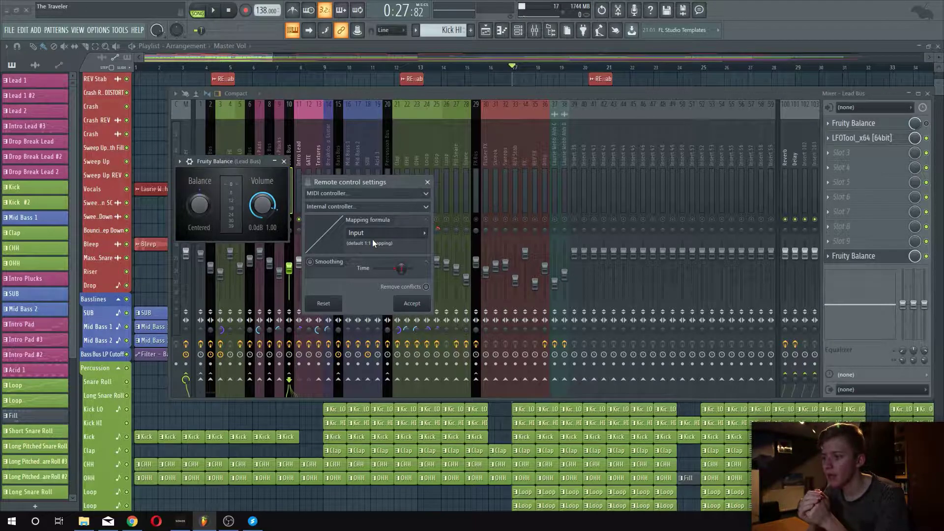
{"action": "left_click", "coordinate": [382, 229]}
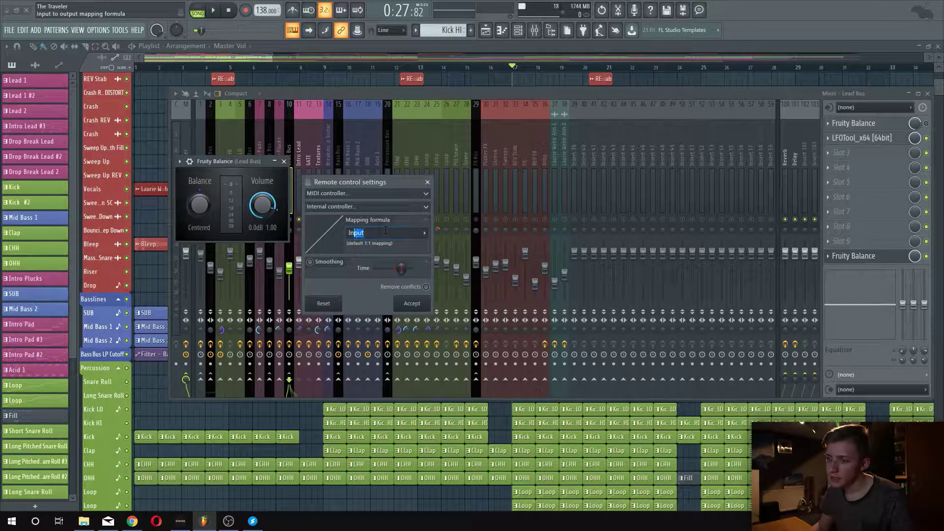
{"action": "left_click", "coordinate": [424, 233]}
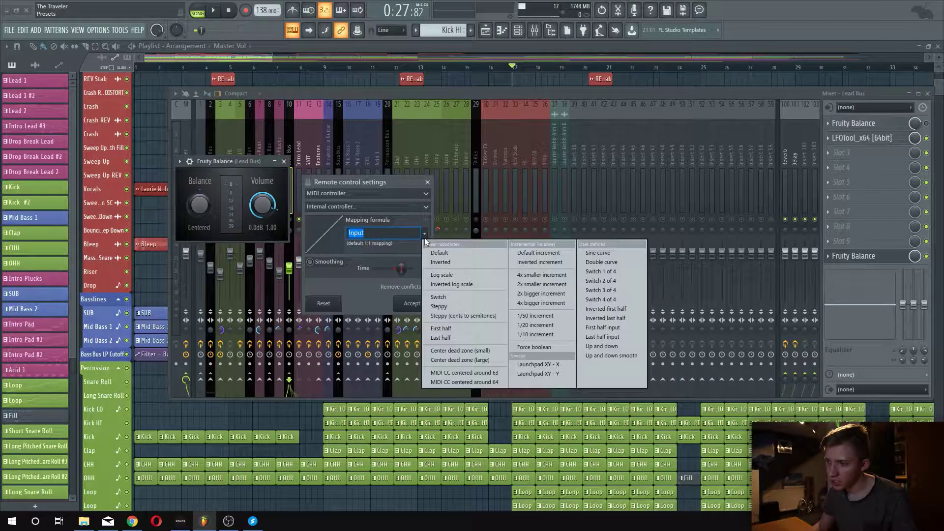
{"action": "left_click", "coordinate": [432, 262]}
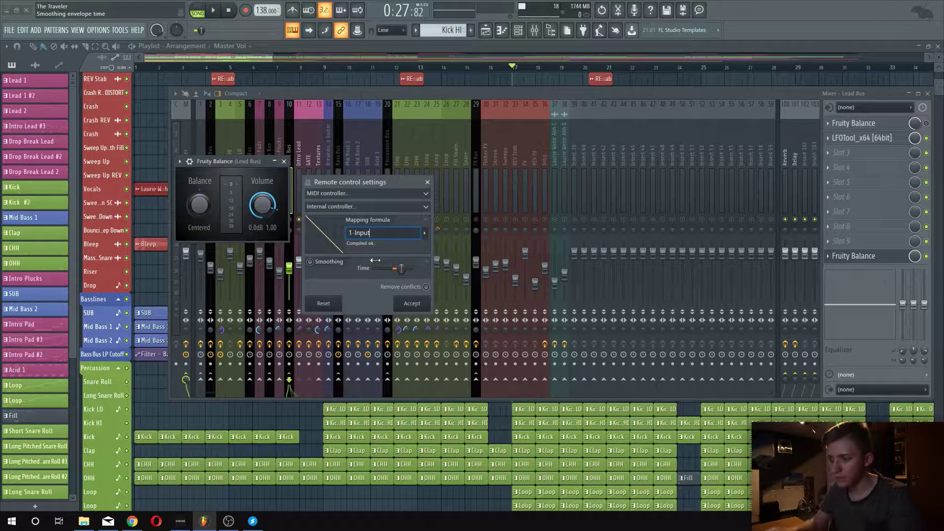
{"action": "left_click", "coordinate": [423, 304]}
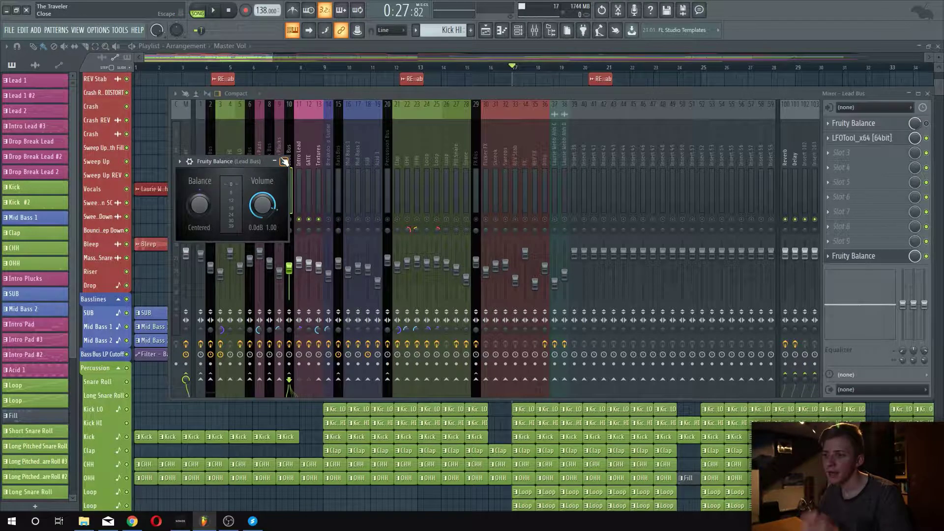
Move the Fruity Balance window clear of the kick tracks and unmute SC, Kick Bus, Kick, Kick HI and Kick LO
{"action": "key", "text": "space"}
{"action": "key", "text": "space"}
{"action": "left_click_drag", "start_coordinate": [244, 162], "coordinate": [549, 137]}
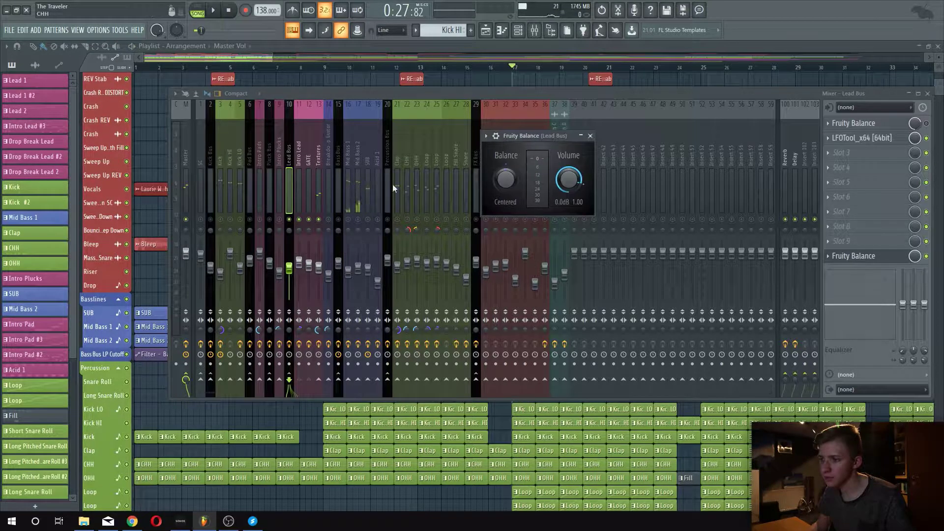
{"action": "left_click", "coordinate": [200, 219]}
{"action": "left_click", "coordinate": [211, 219]}
{"action": "left_click", "coordinate": [221, 220]}
{"action": "left_click", "coordinate": [239, 219]}
{"action": "left_click", "coordinate": [231, 219]}
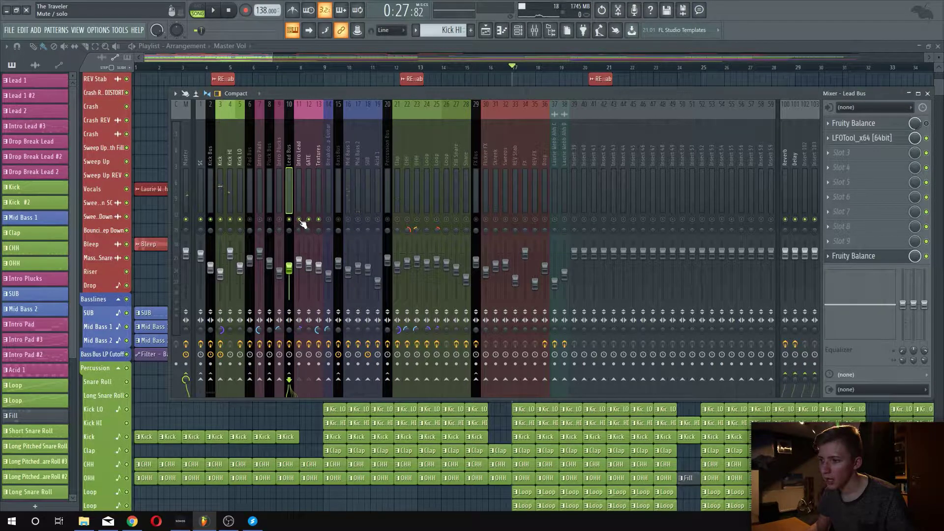
Play the song with the mixer hidden, watch the Fruity Balance Volume knob move, and stop playback
{"action": "key", "text": "space"}
{"action": "left_click", "coordinate": [537, 31]}
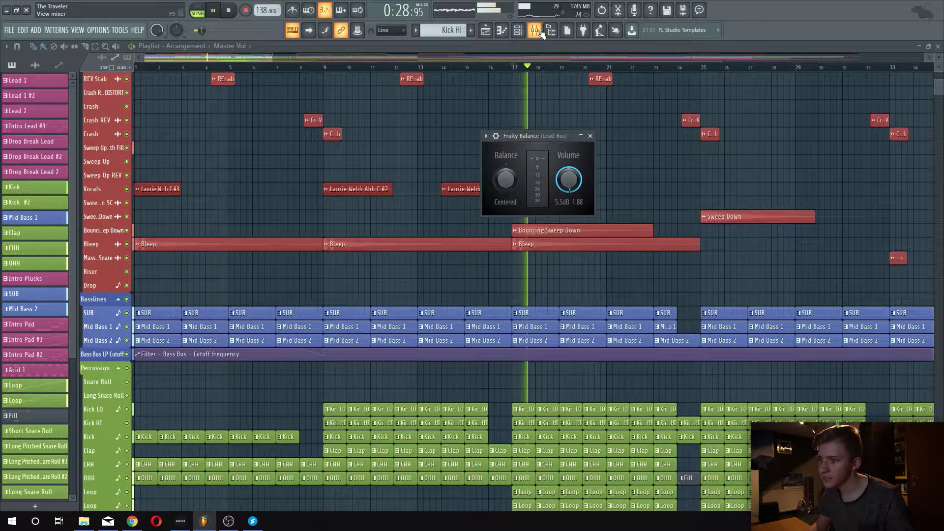
{"action": "left_click_drag", "start_coordinate": [521, 136], "coordinate": [309, 116]}
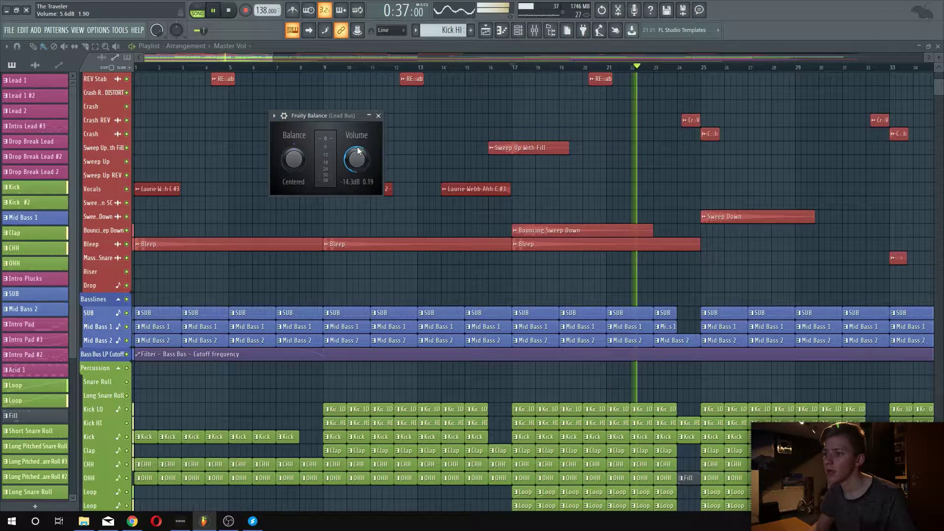
{"action": "key", "text": "space"}
Move the playback position to bar 113 in the playlist and play the song from there
{"action": "scroll", "coordinate": [584, 196], "scroll_direction": "down", "scroll_amount": 8}
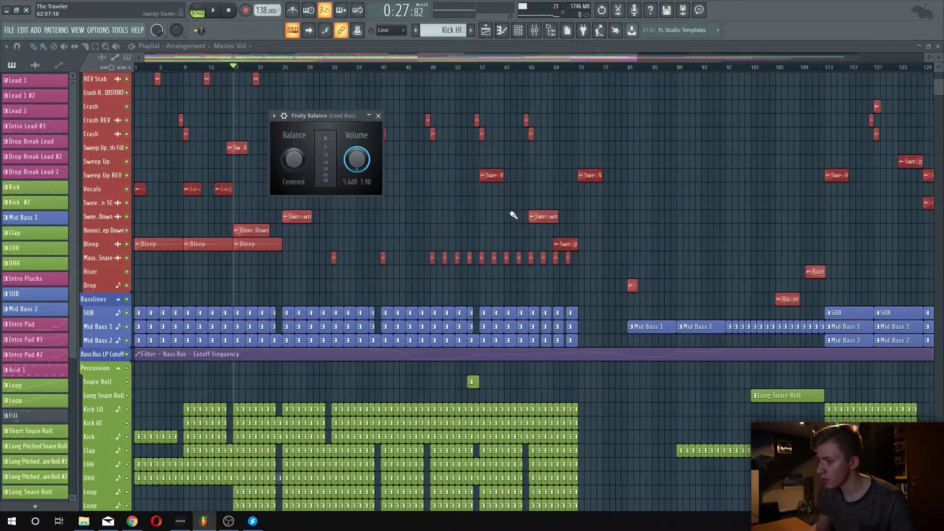
{"action": "scroll", "coordinate": [544, 212], "scroll_direction": "down", "scroll_amount": 4}
{"action": "left_click_drag", "start_coordinate": [344, 59], "coordinate": [454, 68]}
{"action": "left_click", "coordinate": [651, 69]}
{"action": "scroll", "coordinate": [878, 194], "scroll_direction": "up", "scroll_amount": 4}
{"action": "key", "text": "space"}
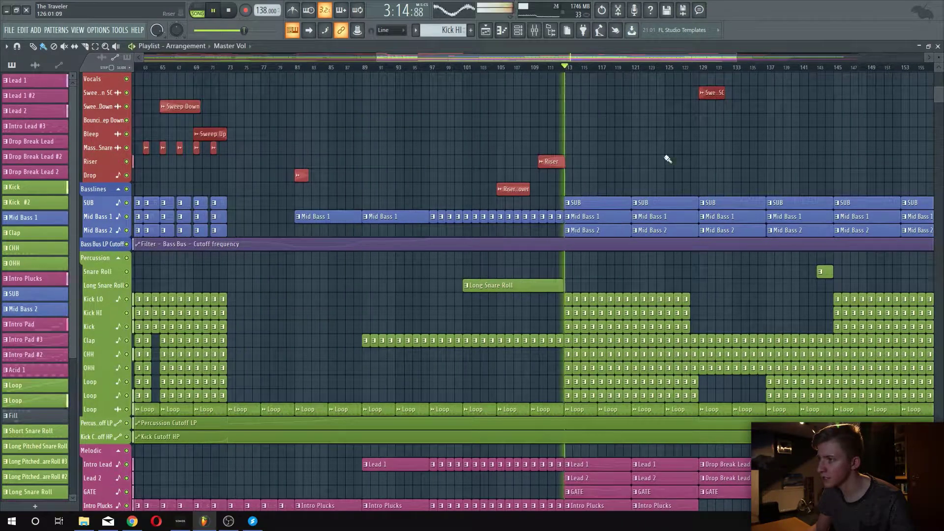
Show the mixer, bypass the Lead Bus LFOTool, compare the sound with Fruity Balance in slot 10 off and on, and stop playback
{"action": "left_click", "coordinate": [519, 30]}
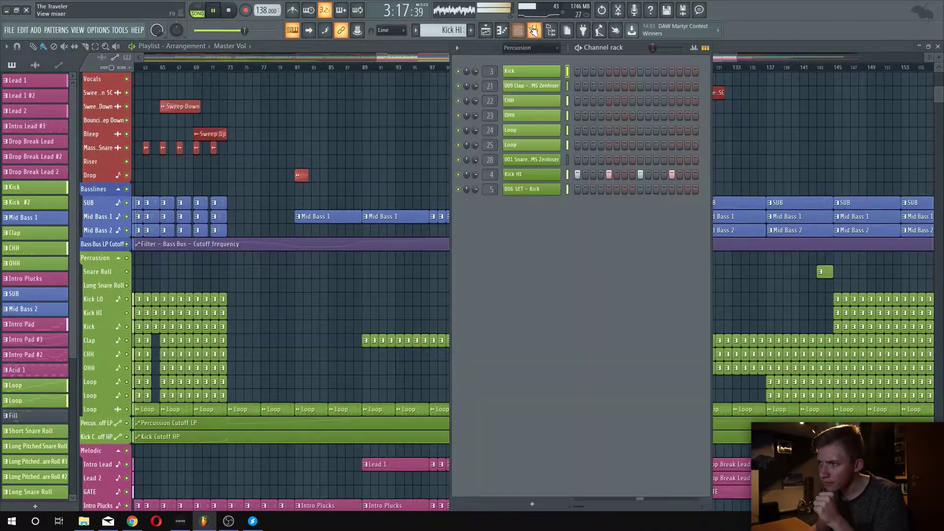
{"action": "left_click", "coordinate": [534, 31]}
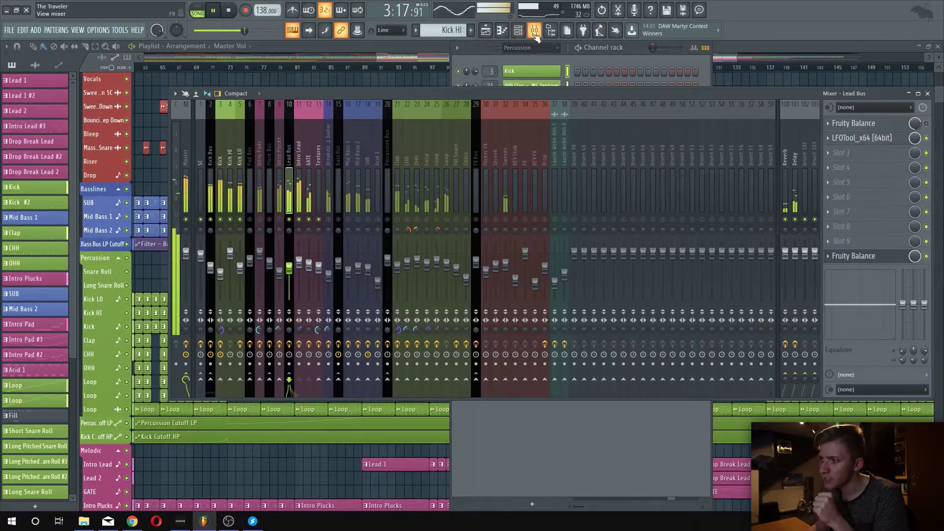
{"action": "left_click", "coordinate": [927, 139]}
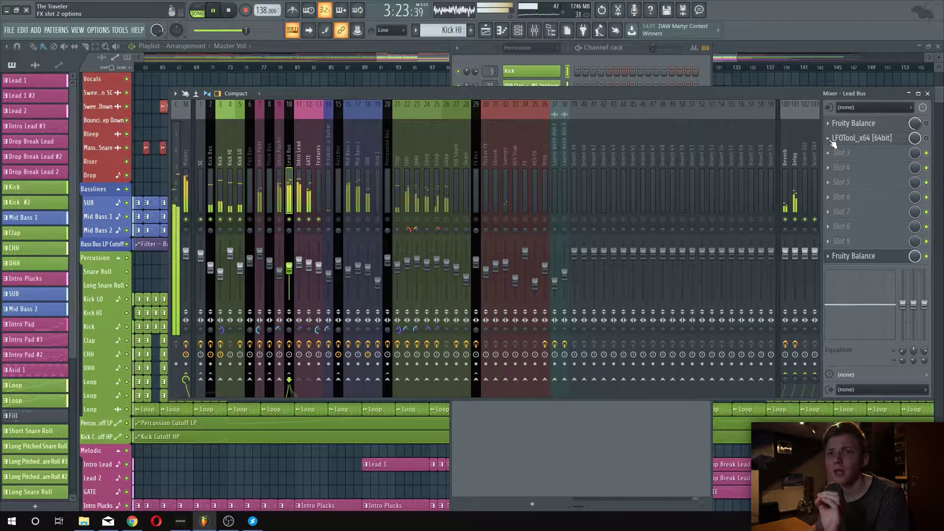
{"action": "left_click", "coordinate": [927, 257]}
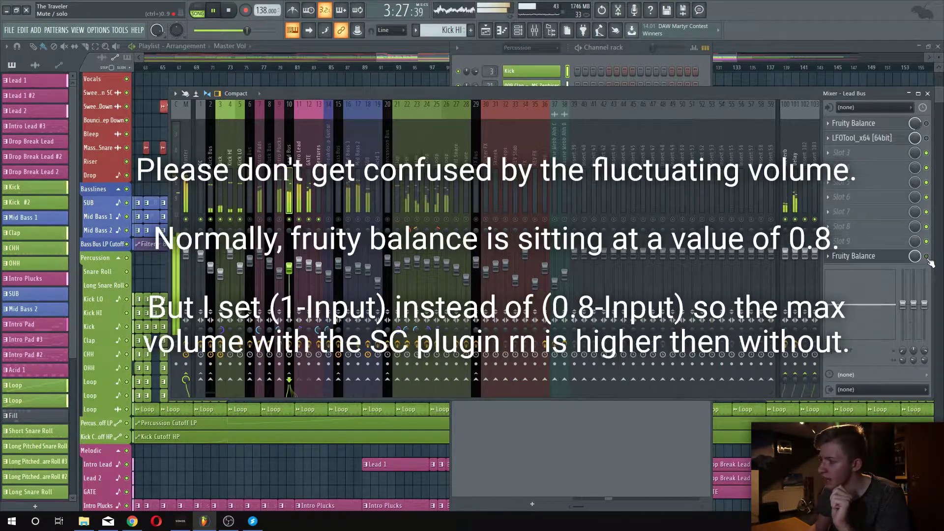
{"action": "left_click", "coordinate": [903, 260]}
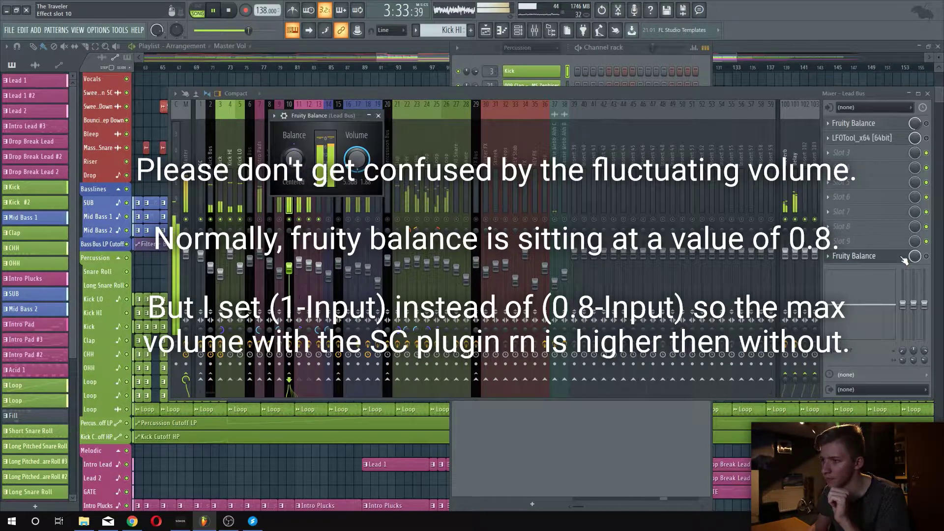
{"action": "left_click", "coordinate": [904, 257]}
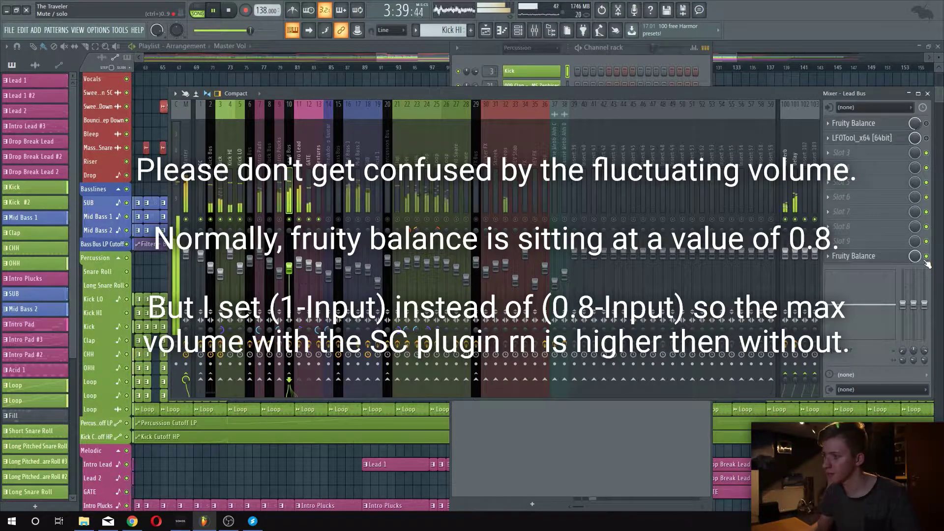
{"action": "key", "text": "space"}
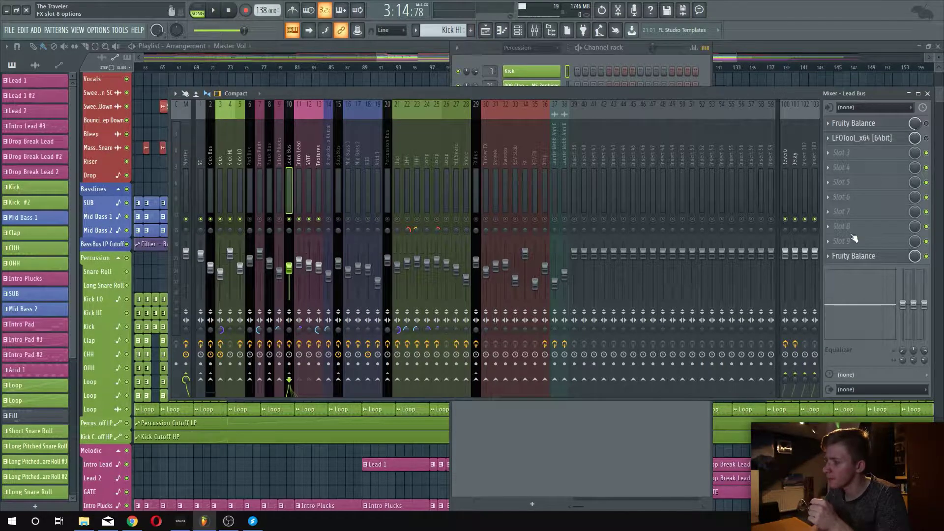
Create an automation clip for the mix level of the Lead Bus Fruity Balance in slot 10 and return to the playlist
{"action": "right_click", "coordinate": [917, 259]}
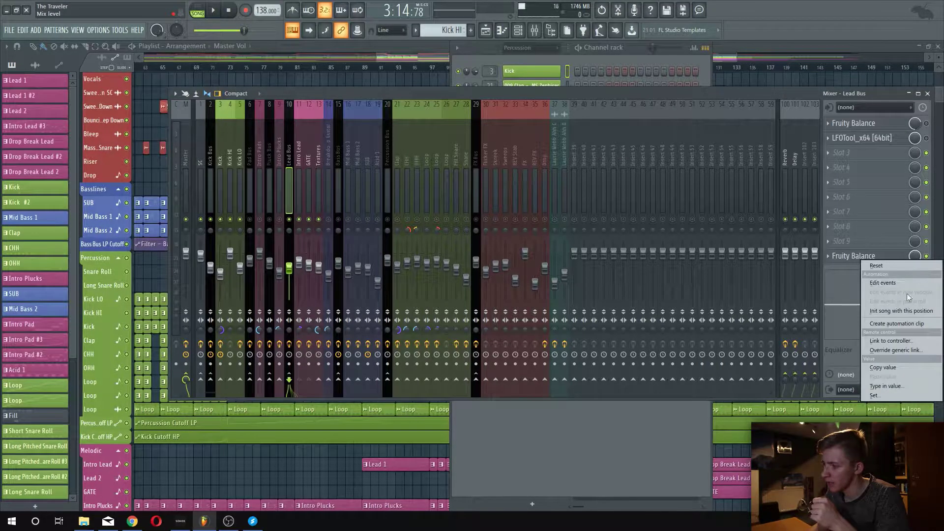
{"action": "left_click", "coordinate": [895, 323]}
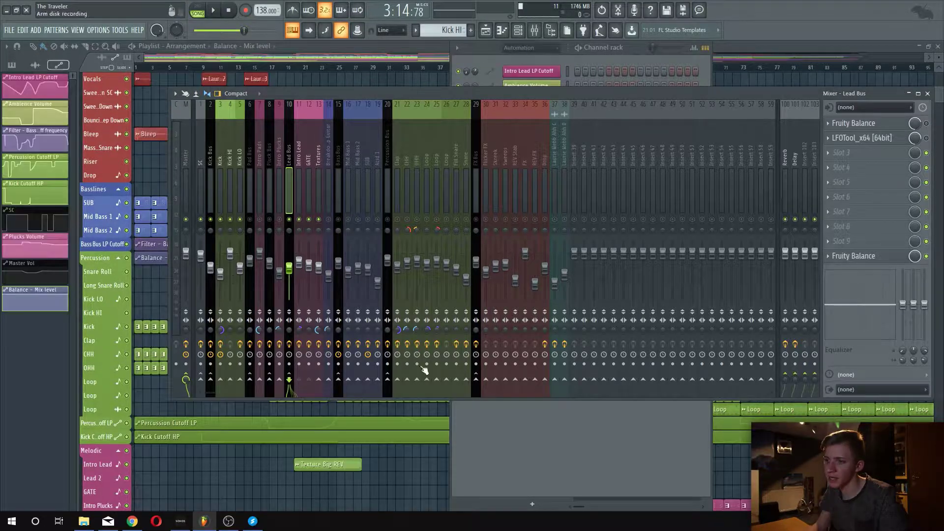
{"action": "left_click", "coordinate": [189, 461]}
{"action": "scroll", "coordinate": [189, 463], "scroll_direction": "down", "scroll_amount": 3}
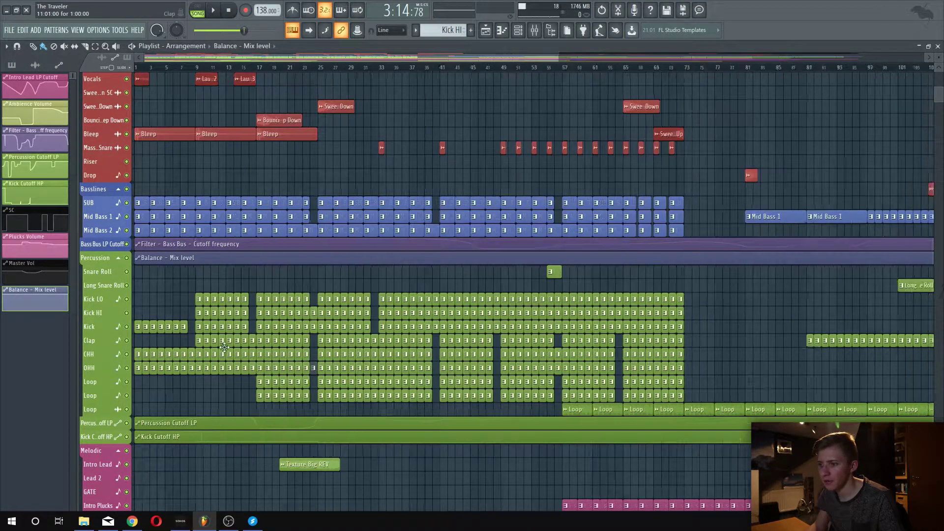
Insert an empty playlist track below Master Vol and move the Balance - Mix level clip onto it, starting at bar 1
{"action": "left_click_drag", "start_coordinate": [159, 256], "coordinate": [90, 252]}
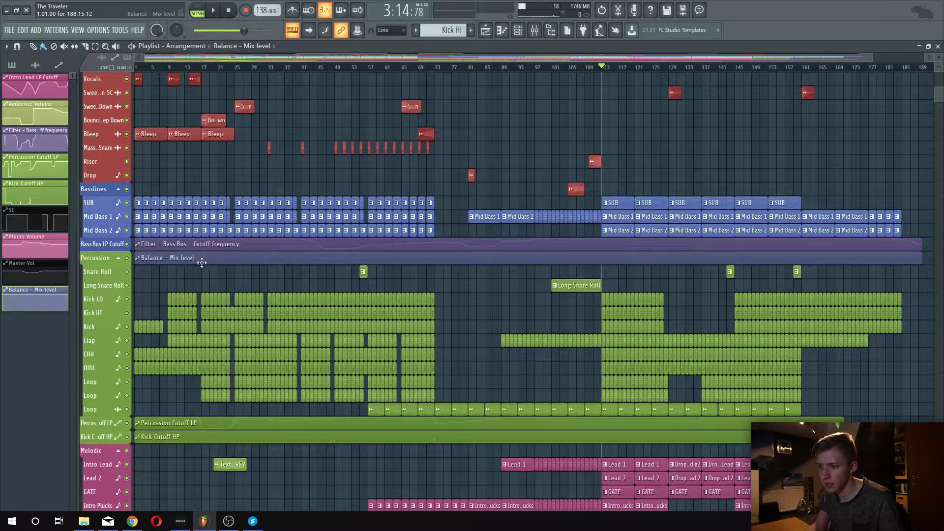
{"action": "scroll", "coordinate": [200, 261], "scroll_direction": "down", "scroll_amount": 4}
{"action": "left_click_drag", "start_coordinate": [164, 94], "coordinate": [13, 107]}
{"action": "right_click", "coordinate": [101, 104]}
{"action": "key", "text": "i"}
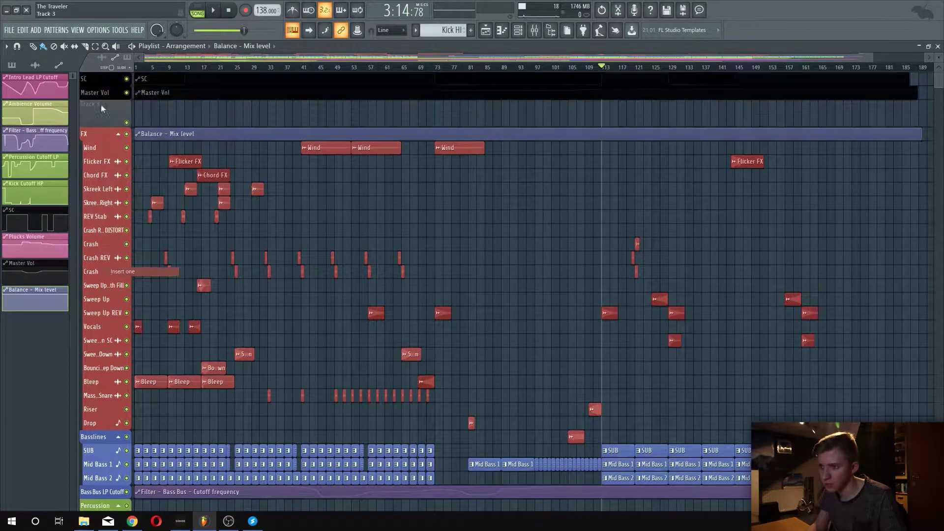
{"action": "left_click_drag", "start_coordinate": [183, 133], "coordinate": [182, 104]}
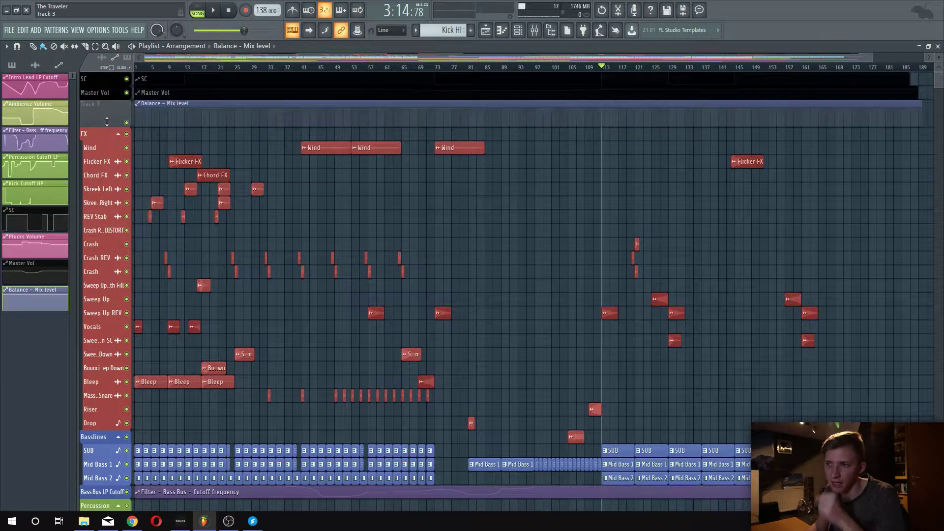
Enlarge the clip's track, shape the mix level to its minimum at bar 113 and 100% at bar 121, and play the result
{"action": "left_click_drag", "start_coordinate": [114, 126], "coordinate": [114, 199]}
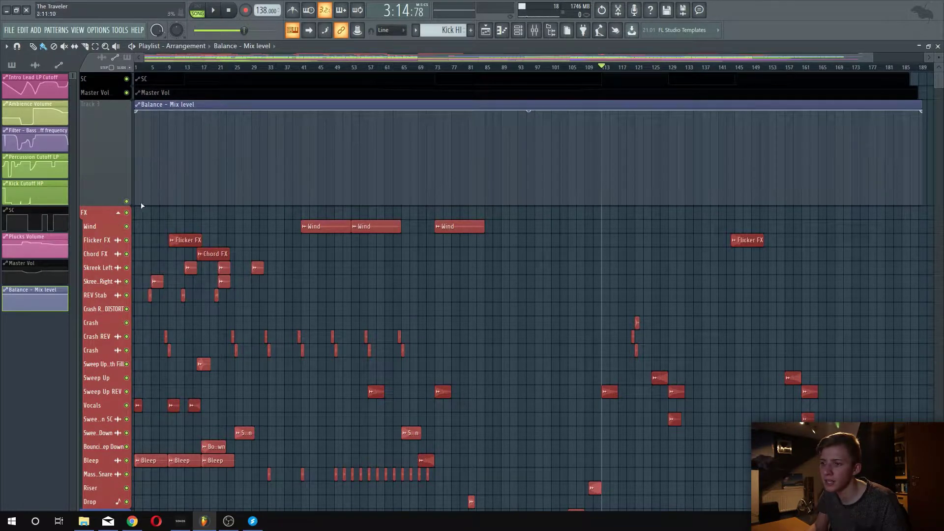
{"action": "scroll", "coordinate": [528, 199], "scroll_direction": "down", "scroll_amount": 1}
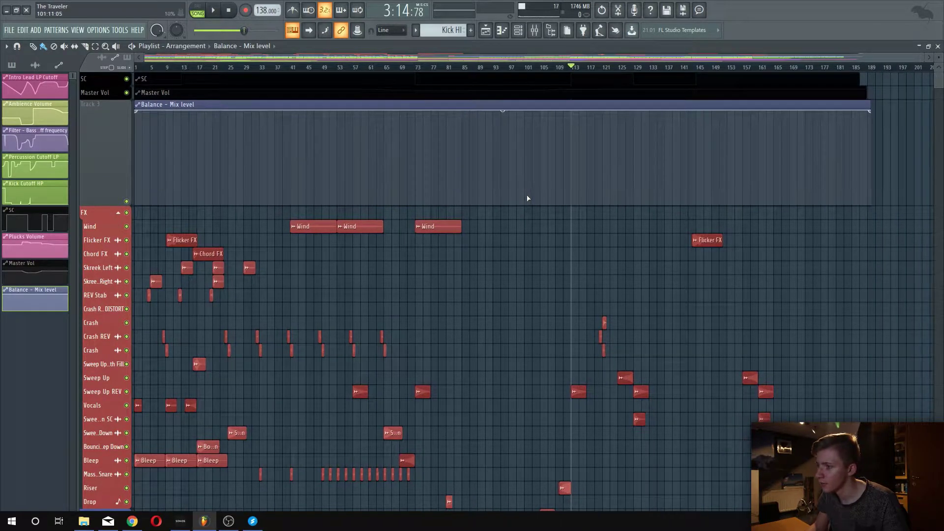
{"action": "right_click", "coordinate": [565, 203]}
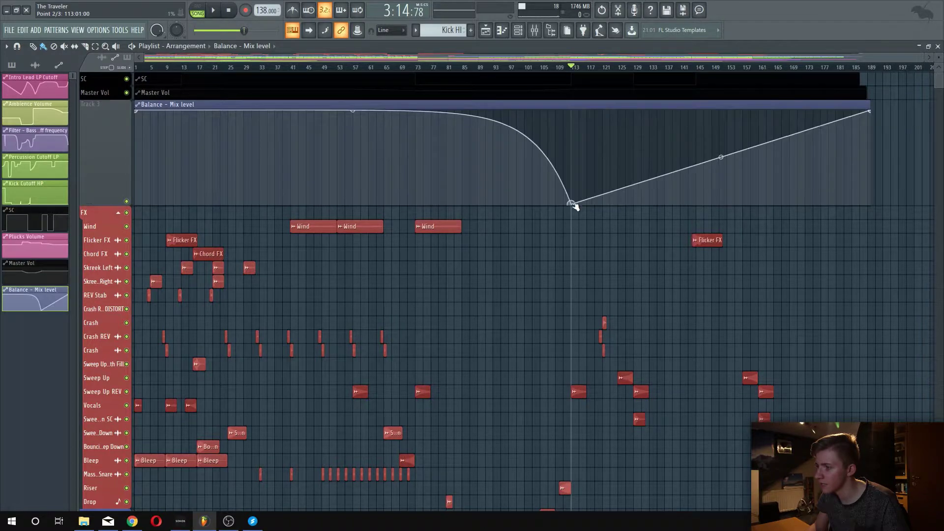
{"action": "right_click", "coordinate": [602, 172]}
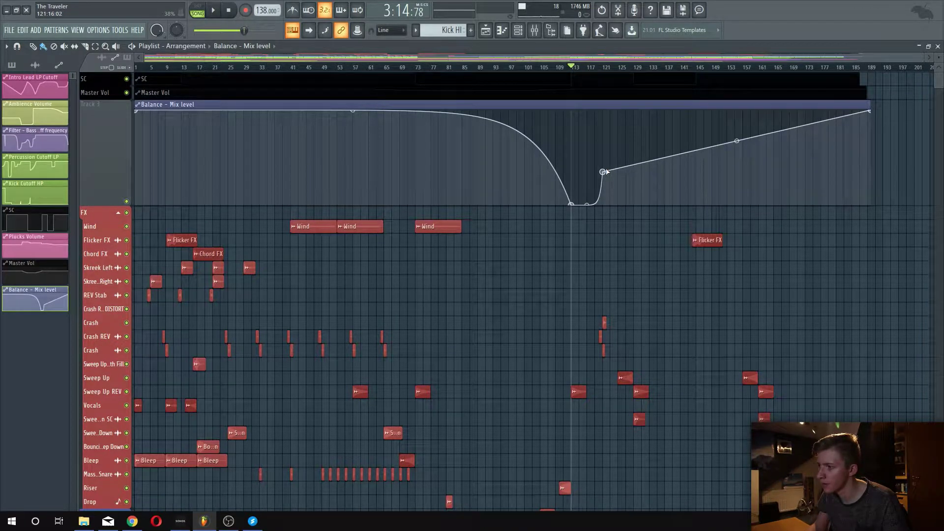
{"action": "left_click_drag", "start_coordinate": [603, 172], "coordinate": [607, 105]}
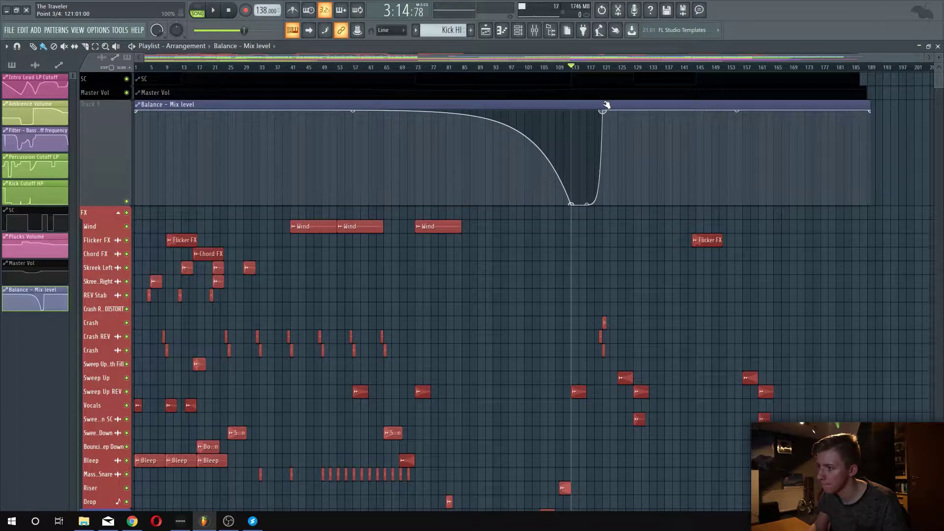
{"action": "left_click", "coordinate": [588, 207]}
{"action": "right_click", "coordinate": [602, 212]}
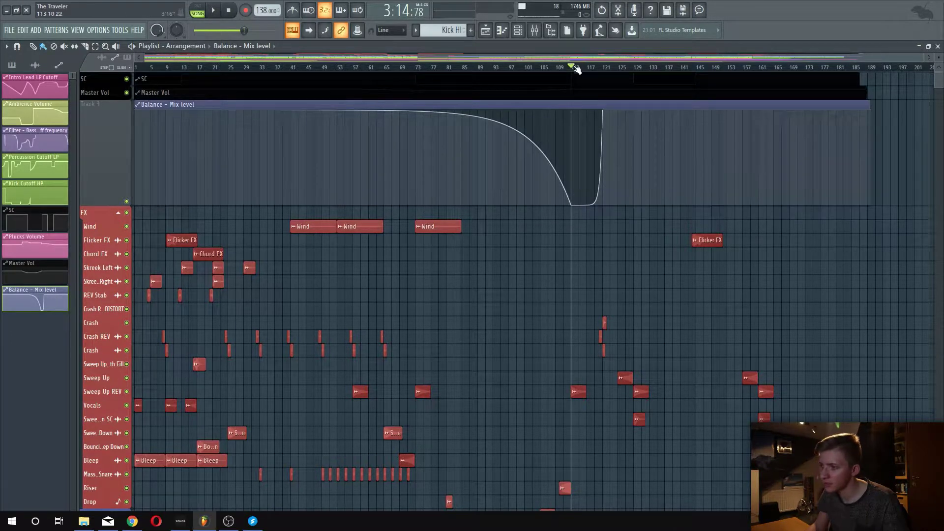
{"action": "key", "text": "space"}
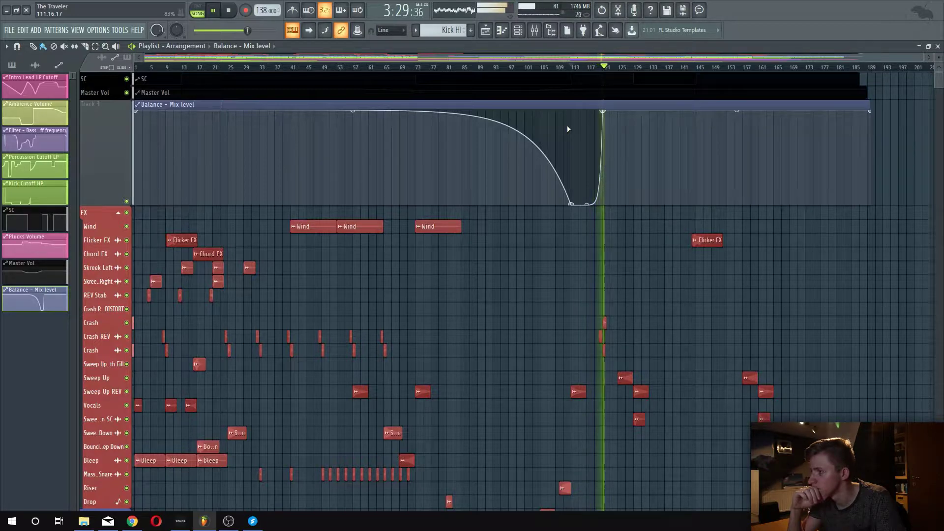
{"action": "key", "text": "space"}
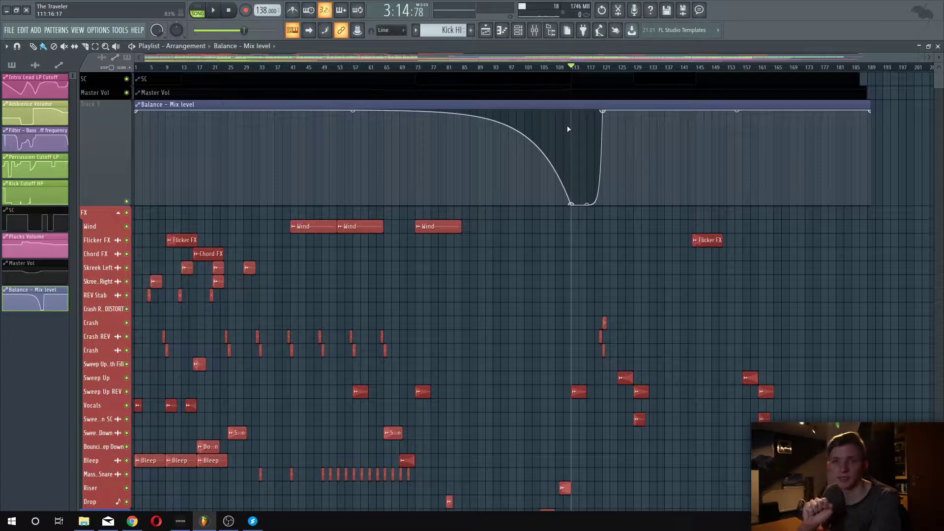
Add a second Fruity Peak Controller to slot 2 of the SC mixer track
{"action": "left_click", "coordinate": [545, 27]}
{"action": "left_click", "coordinate": [199, 149]}
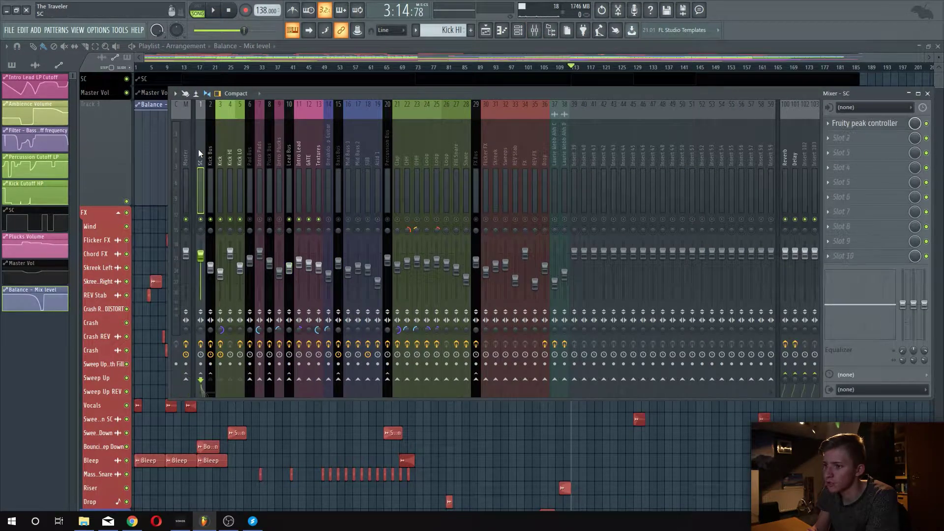
{"action": "left_click", "coordinate": [856, 138]}
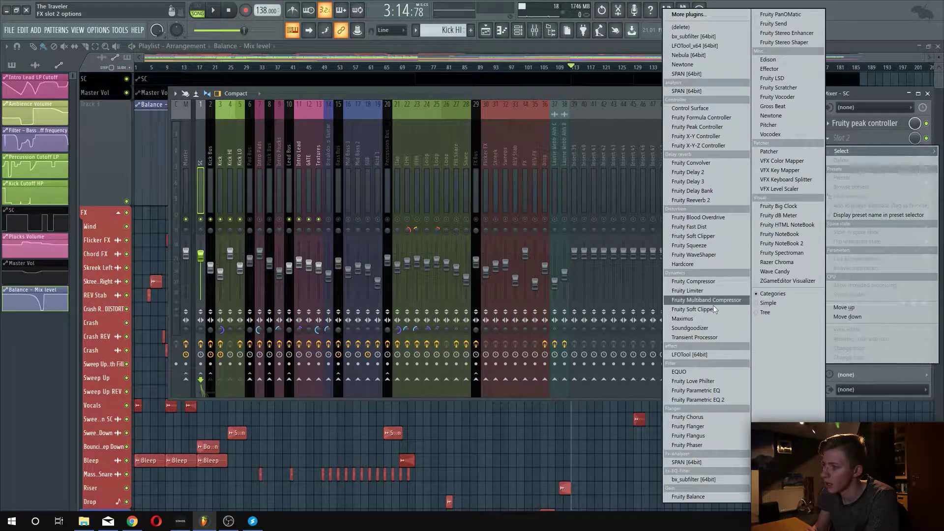
{"action": "left_click", "coordinate": [711, 126]}
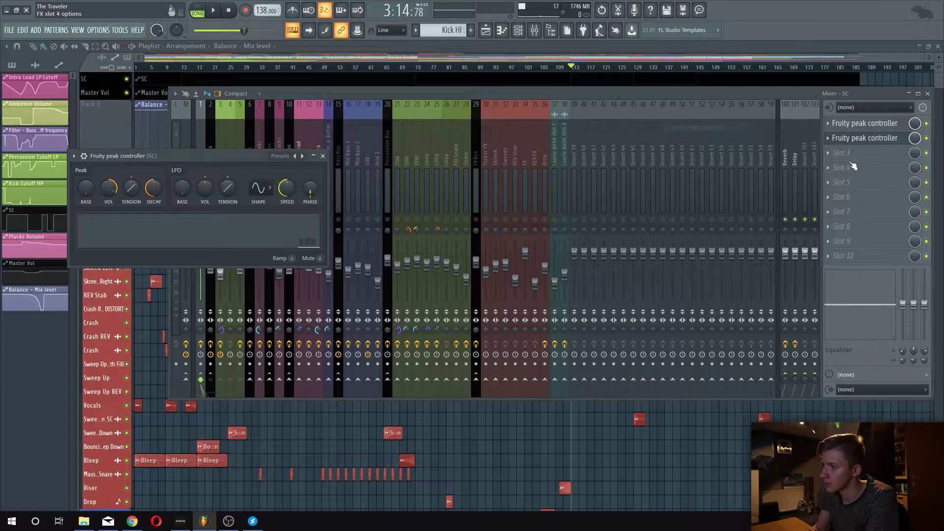
Rename the Fruity Peak Controller in slot 2 of the SC mixer track as SC Soft
{"action": "left_click", "coordinate": [828, 138]}
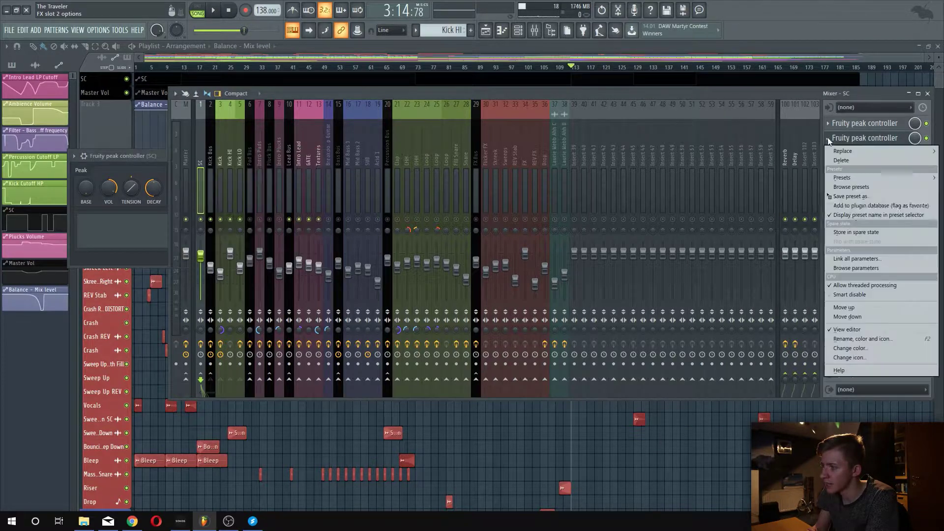
{"action": "left_click", "coordinate": [860, 339]}
{"action": "type", "text": "SC Sof"}
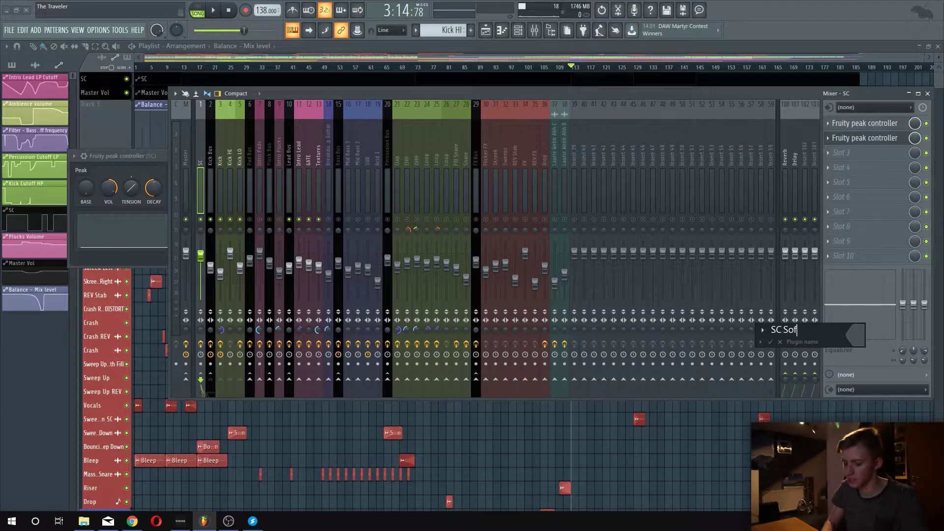
{"action": "type", "text": "t"}
{"action": "key", "text": "Return"}
Open SC Soft and play the song briefly to check whether it reacts to the kick
{"action": "left_click", "coordinate": [856, 144]}
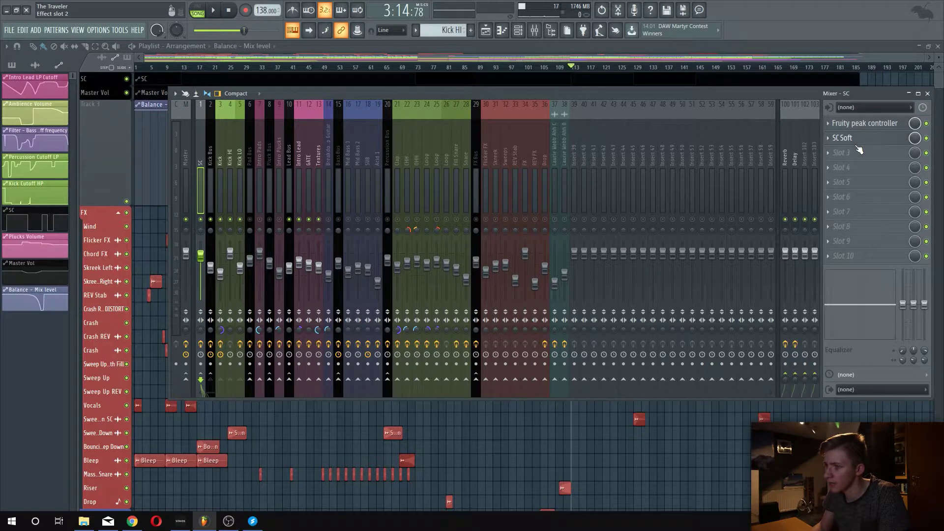
{"action": "left_click", "coordinate": [856, 145]}
{"action": "key", "text": "space"}
{"action": "key", "text": "space"}
Isolate the SC and kick tracks in the mixer, play the song to examine SC Soft's envelope, and close its window
{"action": "left_click", "coordinate": [196, 127]}
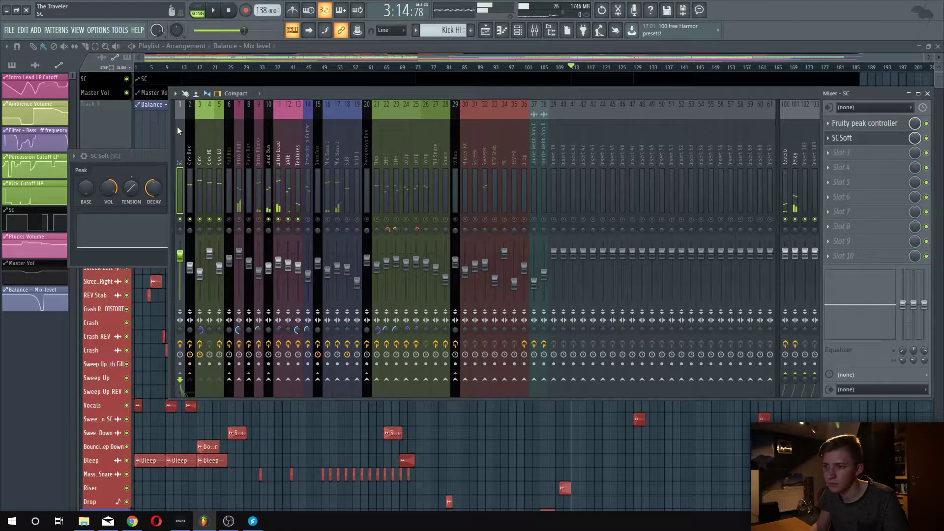
{"action": "scroll", "coordinate": [179, 129], "scroll_direction": "up", "scroll_amount": 1}
{"action": "left_click", "coordinate": [211, 219]}
{"action": "left_click", "coordinate": [211, 220]}
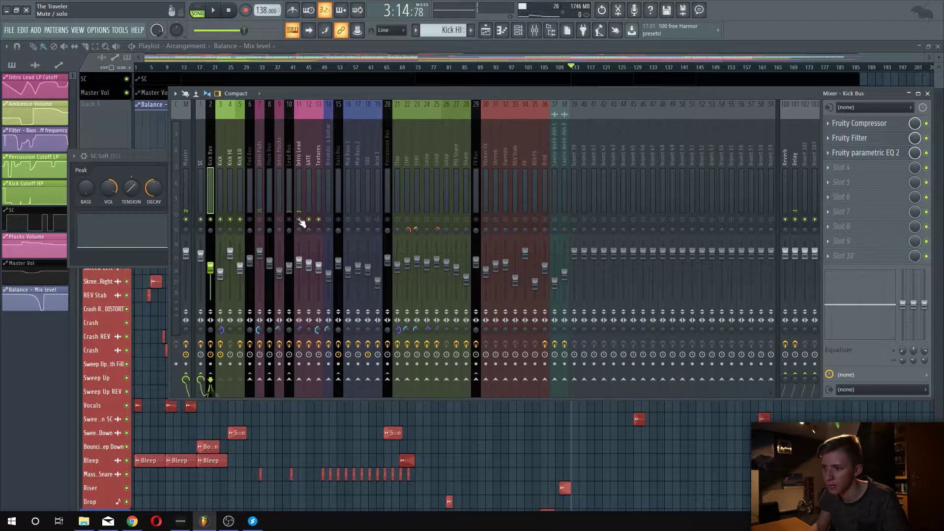
{"action": "left_click", "coordinate": [197, 162]}
{"action": "key", "text": "space"}
{"action": "left_click", "coordinate": [873, 143]}
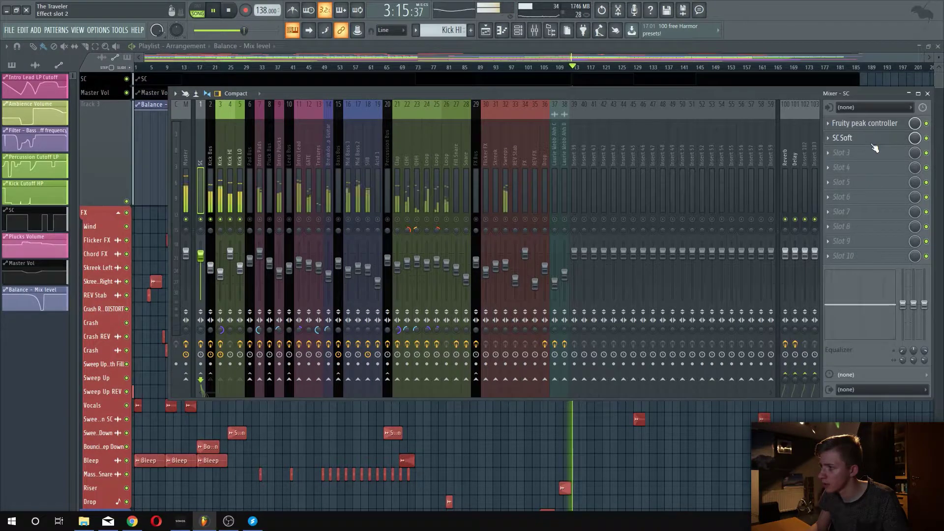
{"action": "left_click", "coordinate": [873, 142]}
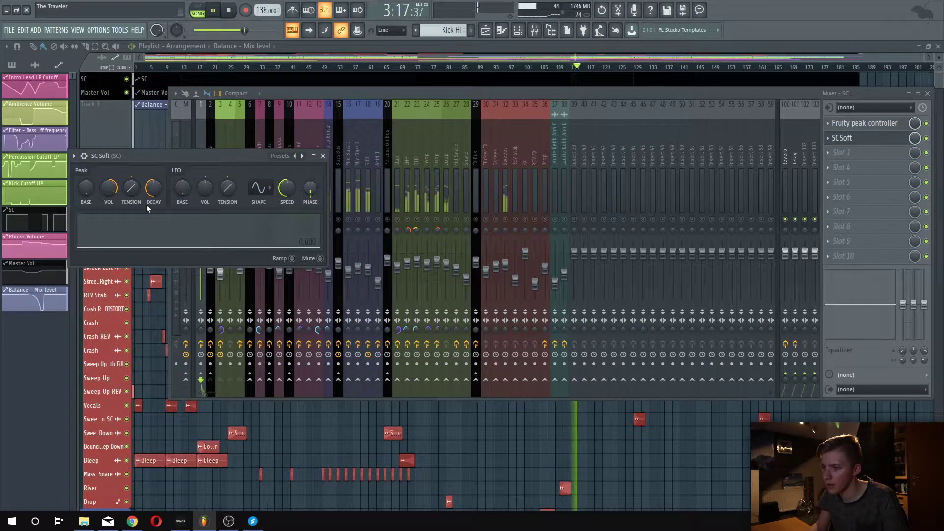
{"action": "left_click", "coordinate": [322, 155]}
{"action": "key", "text": "space"}
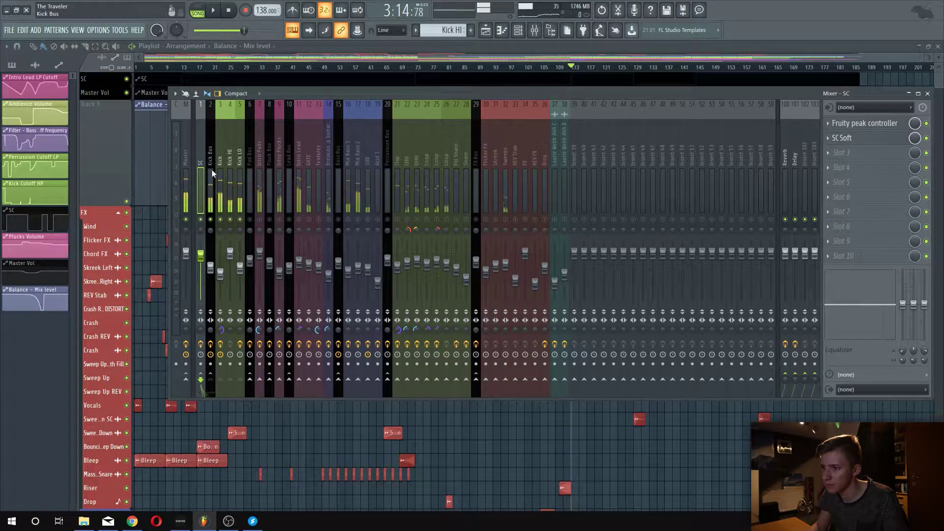
Examine the Kick Bus and SC mixer tracks alternately to check how the kick signal is routed
{"action": "left_click", "coordinate": [211, 169]}
{"action": "left_click", "coordinate": [201, 169]}
{"action": "left_click", "coordinate": [207, 170]}
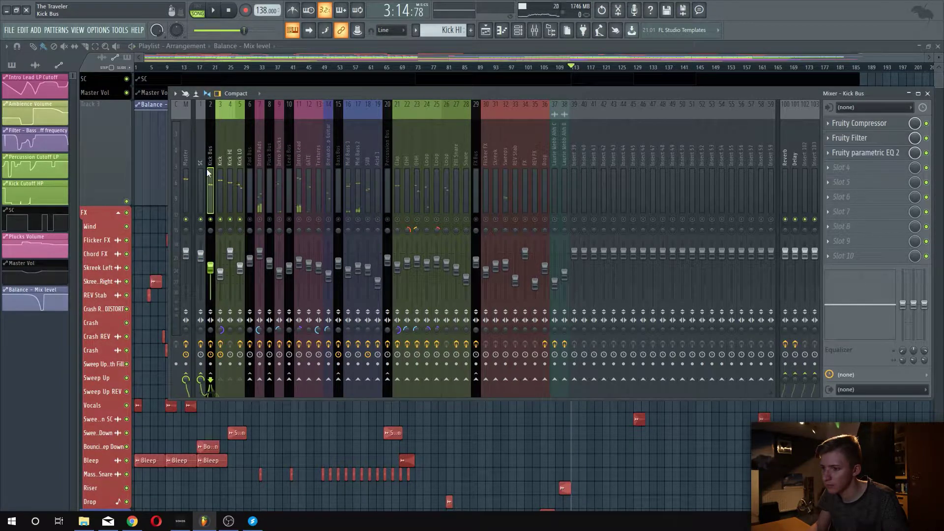
{"action": "left_click", "coordinate": [202, 170]}
{"action": "left_click", "coordinate": [206, 169]}
Delete the automation point at bar 113 in the Balance - Mix level clip and return to the mixer
{"action": "key", "text": "F9"}
{"action": "right_click", "coordinate": [571, 204]}
{"action": "left_click", "coordinate": [583, 216]}
{"action": "key", "text": "F6"}
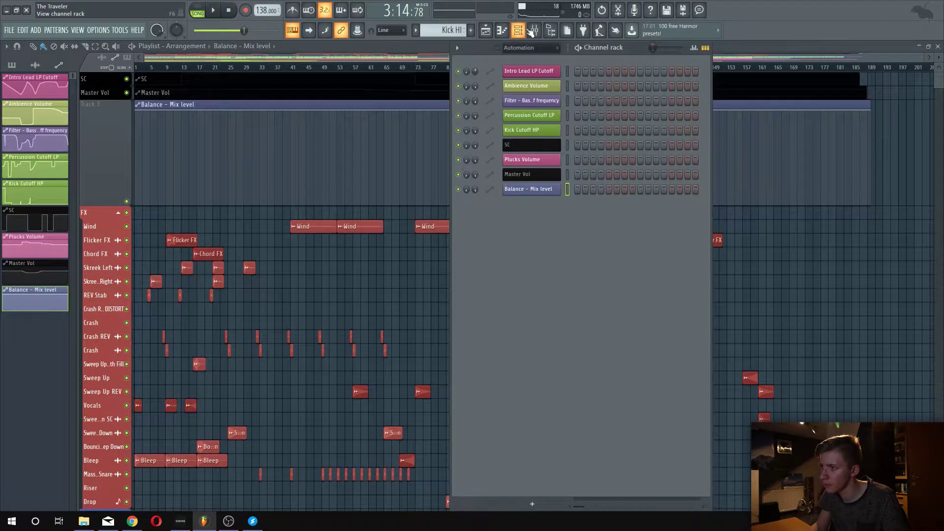
{"action": "key", "text": "F9"}
Play the song with SC Soft open and recheck its envelope and the SC and Kick Bus tracks
{"action": "key", "text": "space"}
{"action": "left_click", "coordinate": [198, 157]}
{"action": "left_click", "coordinate": [858, 139]}
{"action": "key", "text": "space"}
{"action": "left_click", "coordinate": [198, 133]}
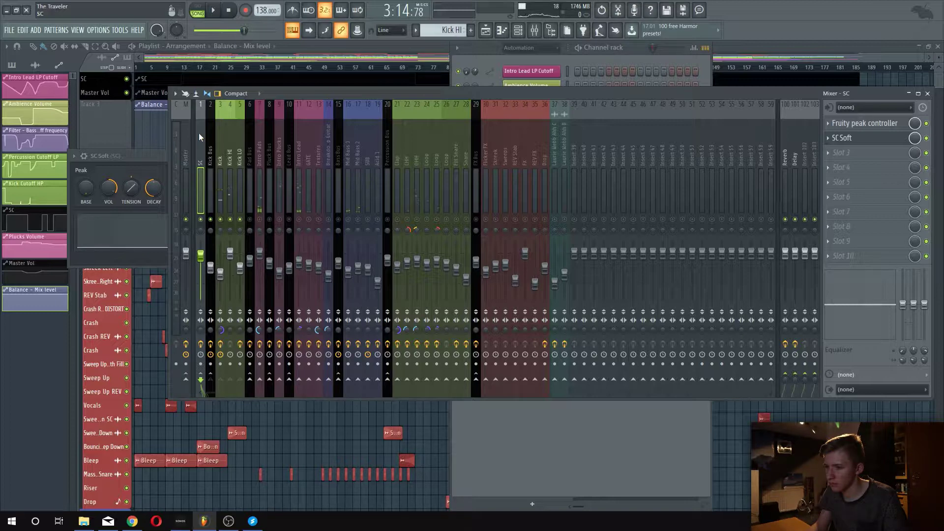
{"action": "left_click", "coordinate": [211, 133]}
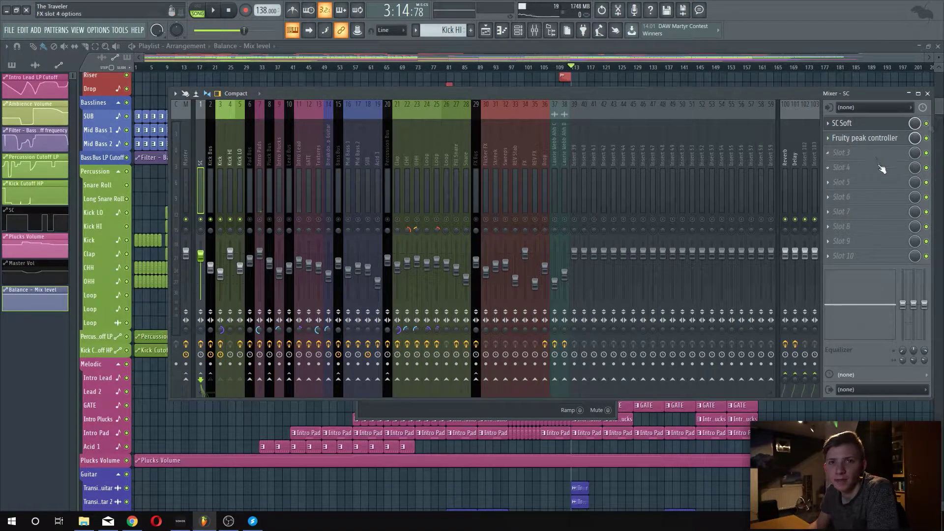
Open the Fruity Peak Controller in slot 2 of the SC track, toggle its Mute option and close it
{"action": "left_click", "coordinate": [888, 139]}
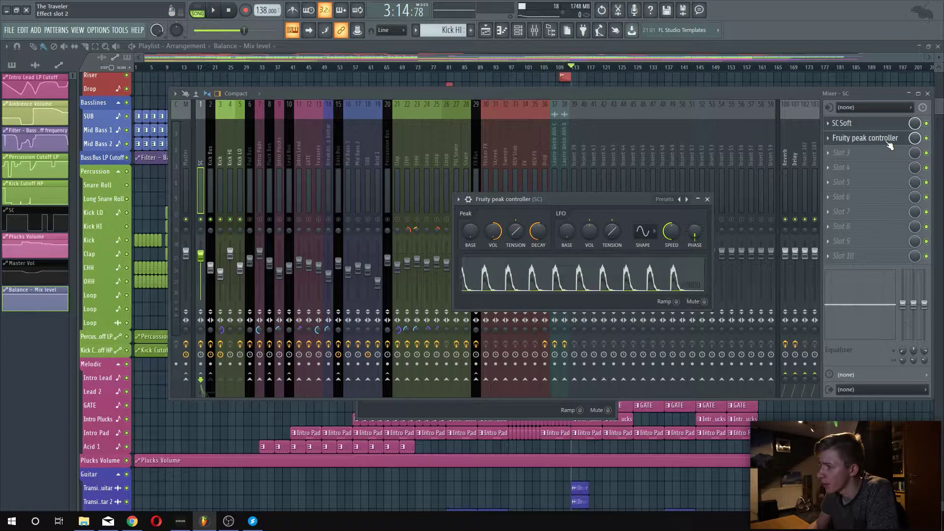
{"action": "left_click_drag", "start_coordinate": [622, 202], "coordinate": [401, 162]}
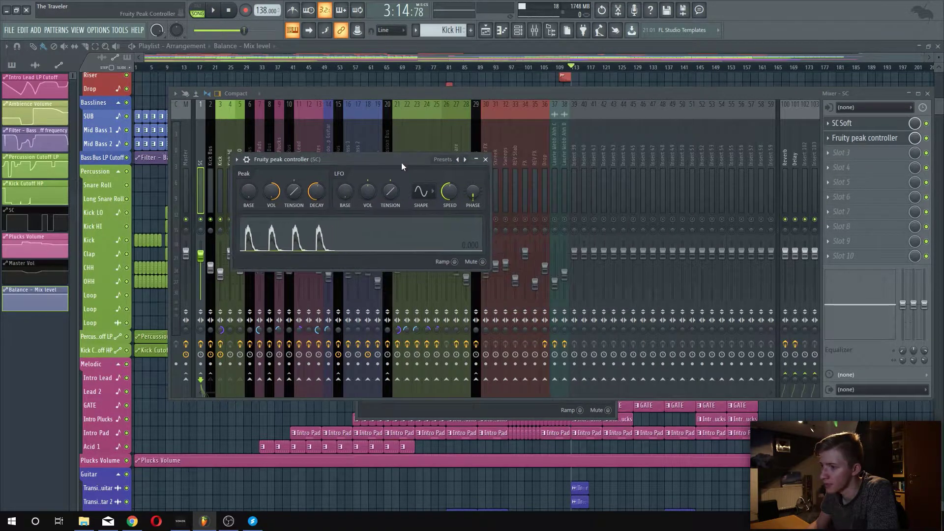
{"action": "left_click", "coordinate": [483, 262]}
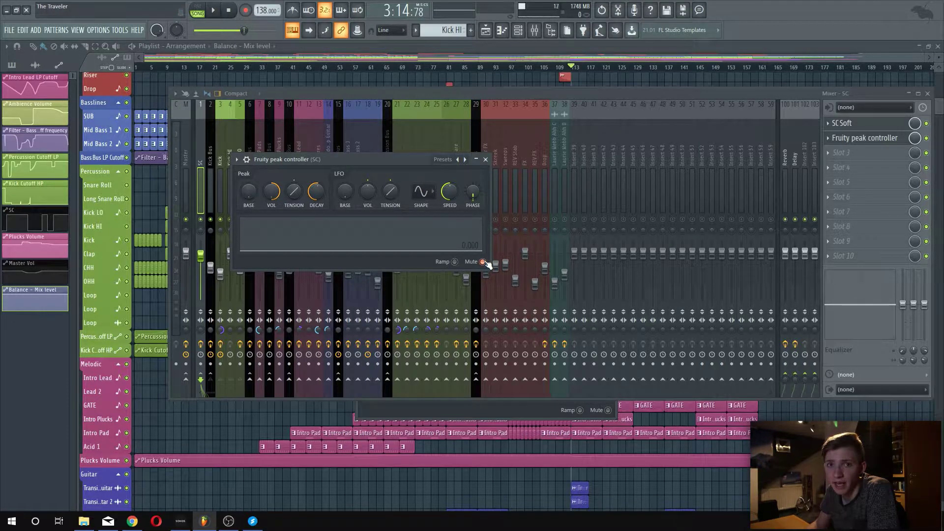
{"action": "left_click", "coordinate": [486, 160]}
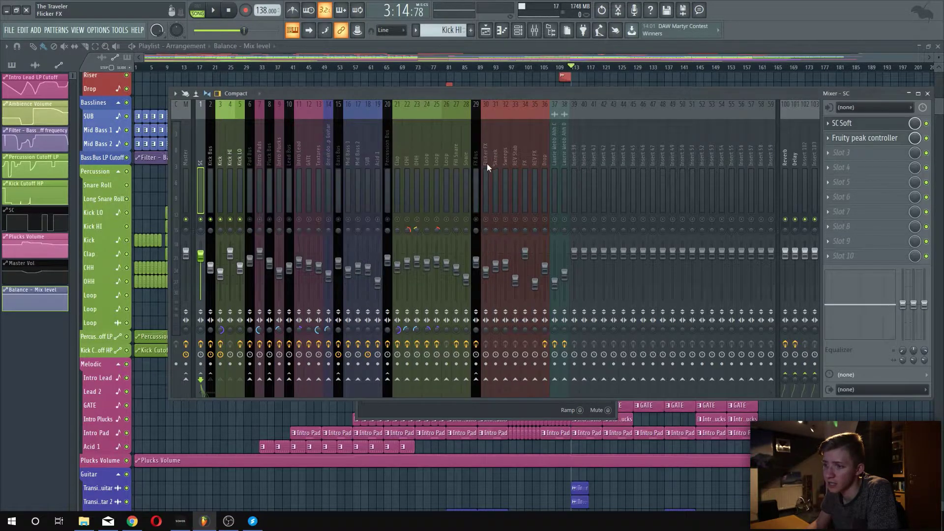
Play the song with SC Soft and the other Fruity Peak Controller open in turn to compare their envelopes
{"action": "key", "text": "space"}
{"action": "key", "text": "space"}
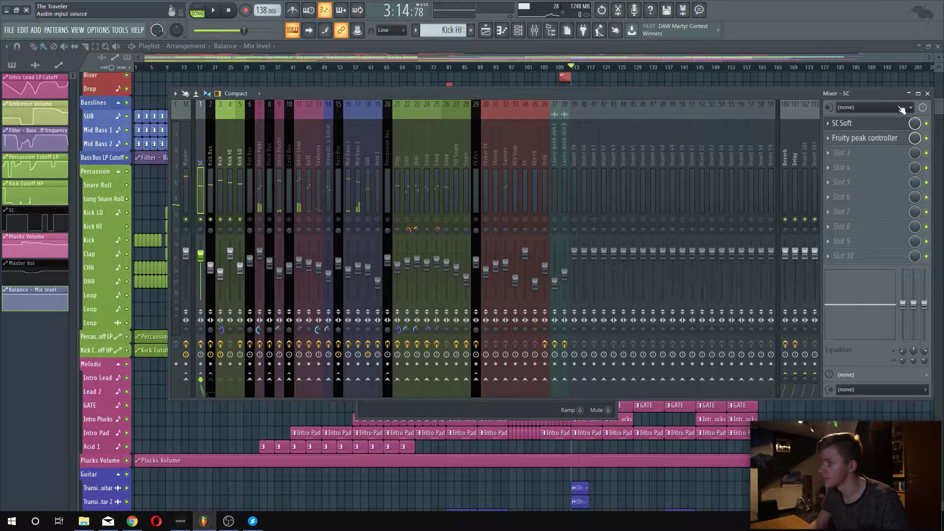
{"action": "left_click", "coordinate": [888, 126]}
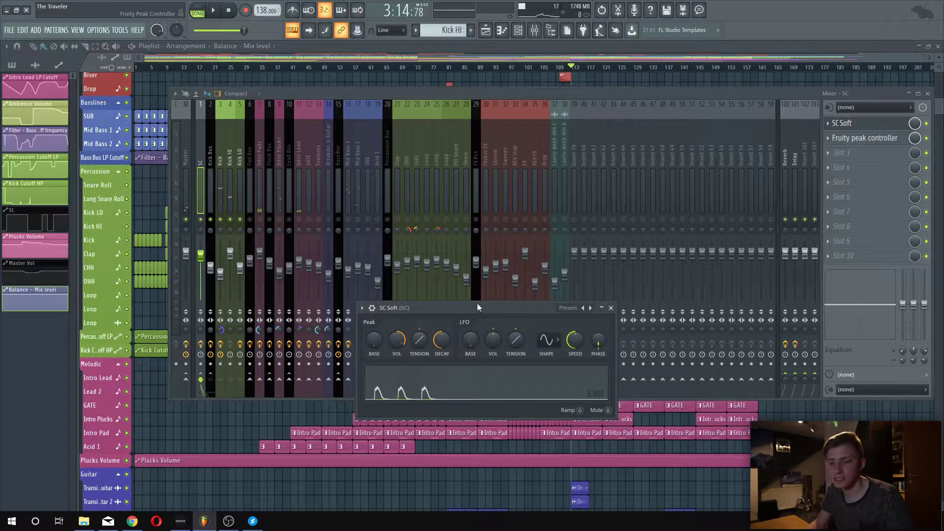
{"action": "left_click_drag", "start_coordinate": [515, 311], "coordinate": [480, 140]}
{"action": "key", "text": "space"}
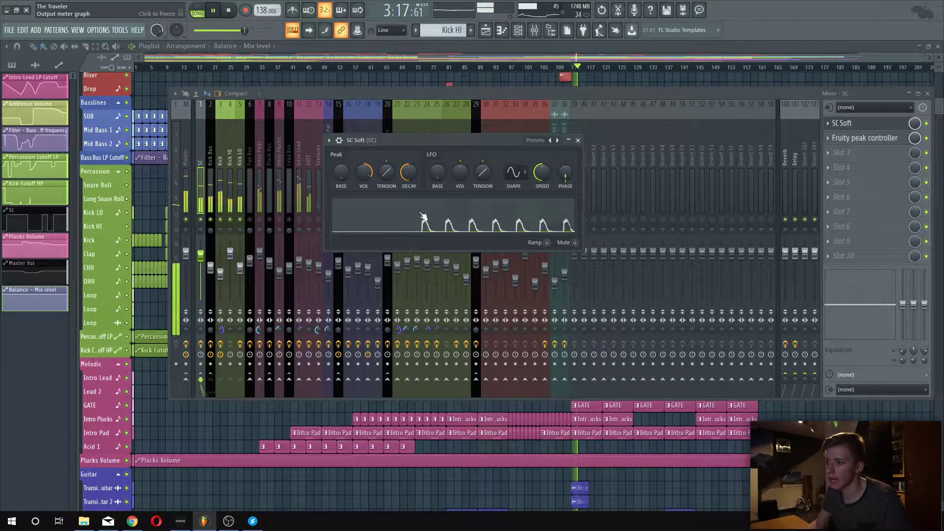
{"action": "key", "text": "space"}
{"action": "left_click", "coordinate": [864, 138]}
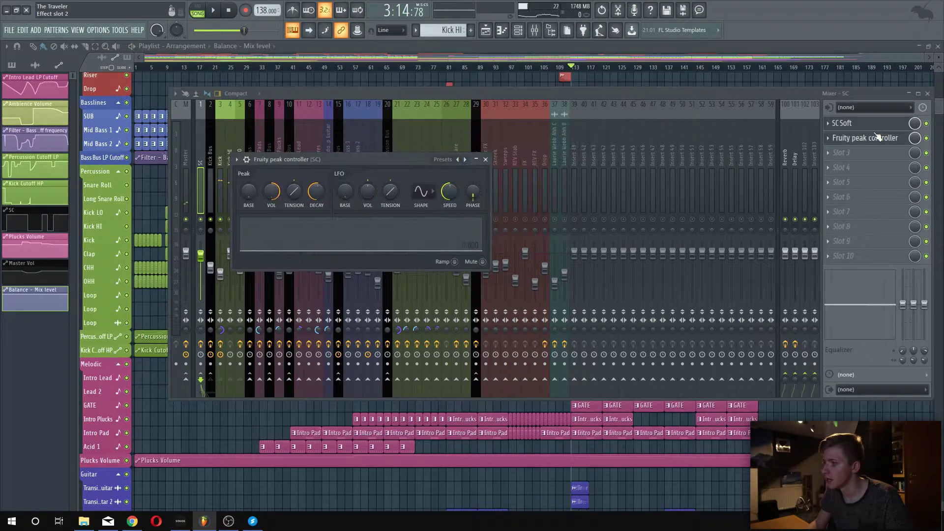
{"action": "key", "text": "space"}
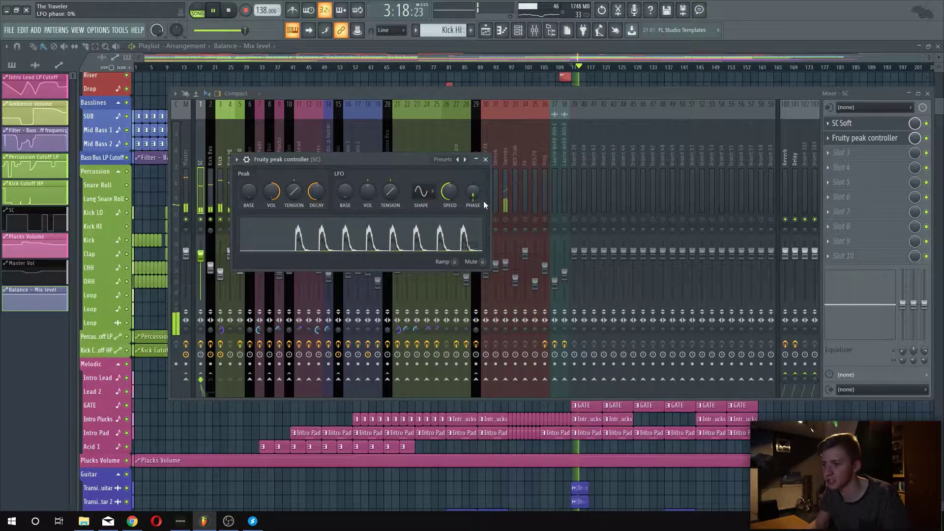
{"action": "key", "text": "space"}
{"action": "left_click", "coordinate": [486, 160]}
Select the Lead Bus, unmute it alongside the kick tracks, and try toggling the Intro Lead track
{"action": "left_click", "coordinate": [326, 187]}
{"action": "left_click", "coordinate": [332, 169]}
{"action": "left_click", "coordinate": [291, 173]}
{"action": "left_click", "coordinate": [289, 219]}
{"action": "left_click", "coordinate": [299, 219]}
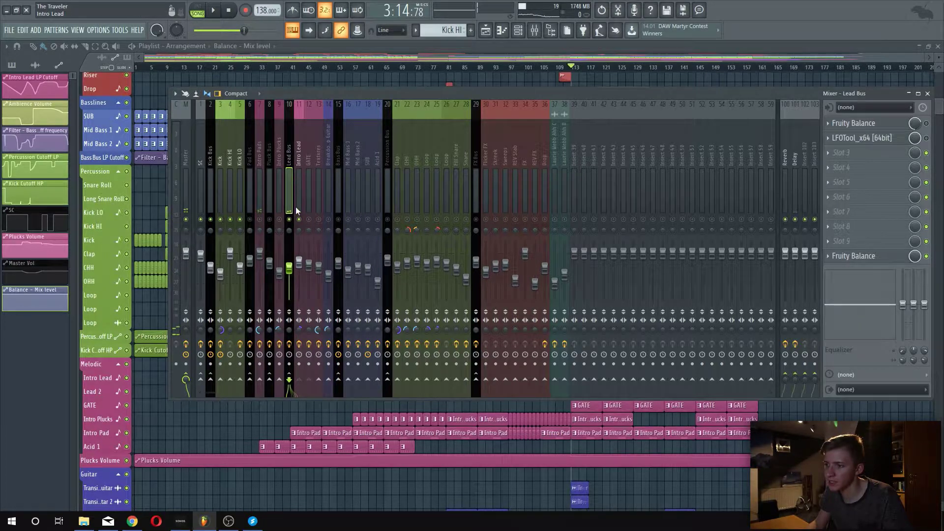
{"action": "left_click", "coordinate": [299, 219]}
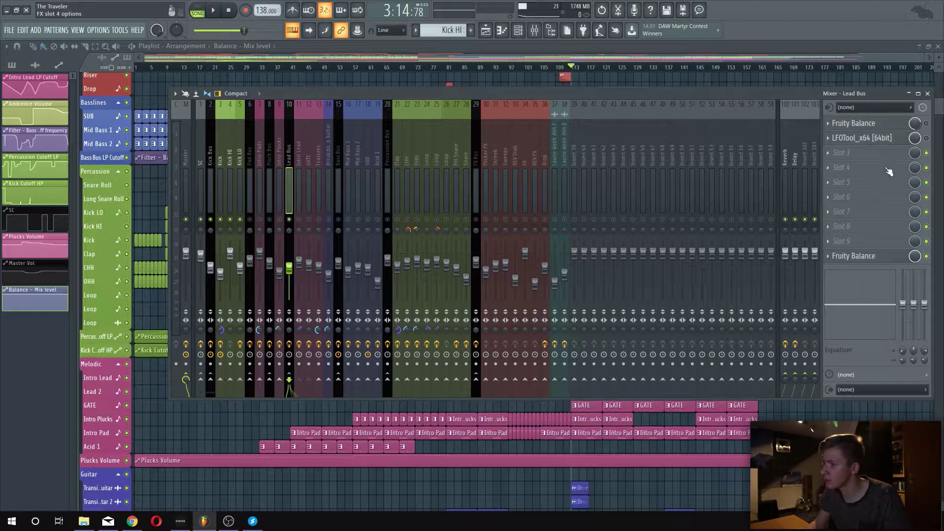
Link the Volume of the Lead Bus Fruity Balance in slot 10 to SC Soft - Peak and play the result
{"action": "left_click", "coordinate": [879, 258]}
{"action": "right_click", "coordinate": [357, 160]}
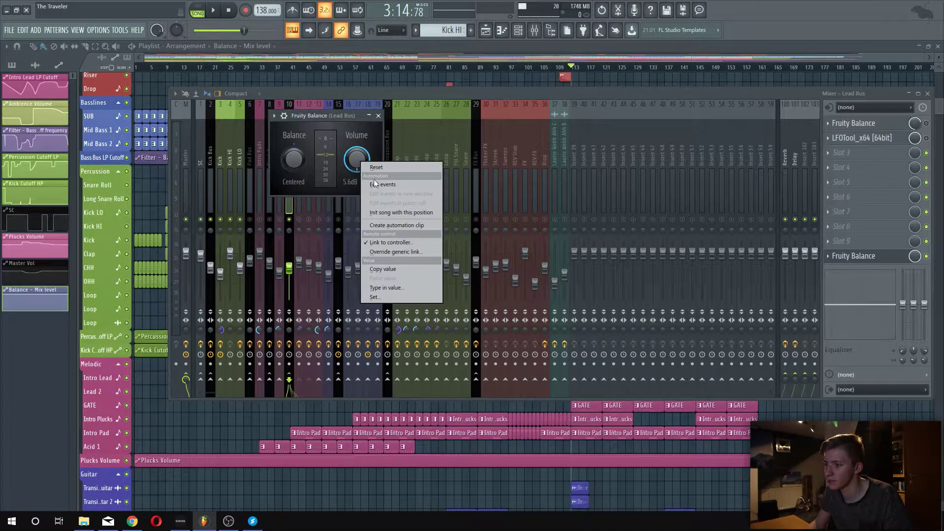
{"action": "left_click", "coordinate": [395, 242]}
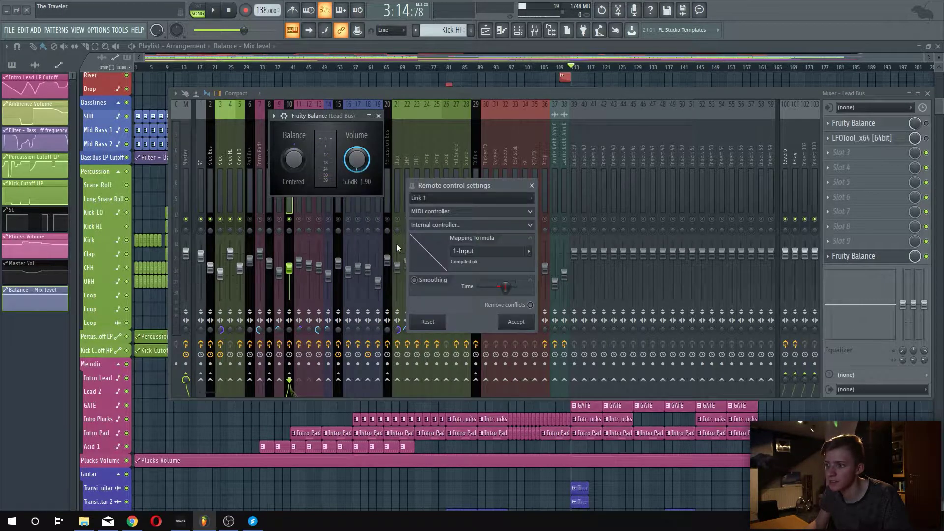
{"action": "left_click", "coordinate": [476, 225]}
{"action": "left_click", "coordinate": [476, 238]}
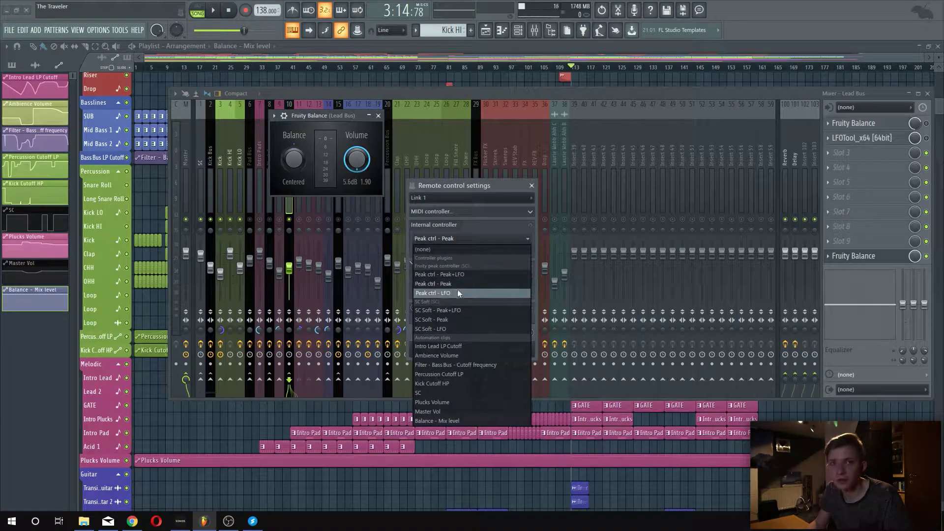
{"action": "left_click", "coordinate": [437, 320]}
{"action": "left_click", "coordinate": [515, 348]}
{"action": "key", "text": "space"}
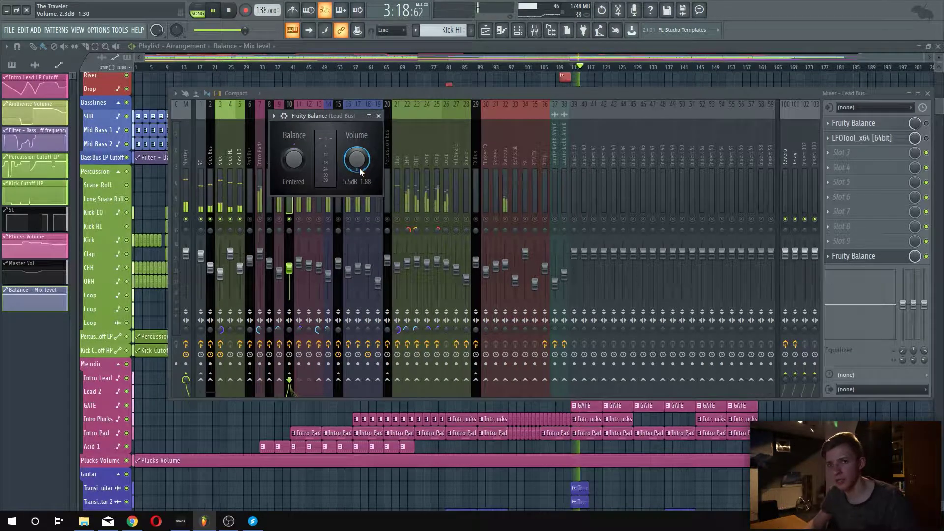
{"action": "left_click", "coordinate": [378, 116]}
{"action": "key", "text": "space"}
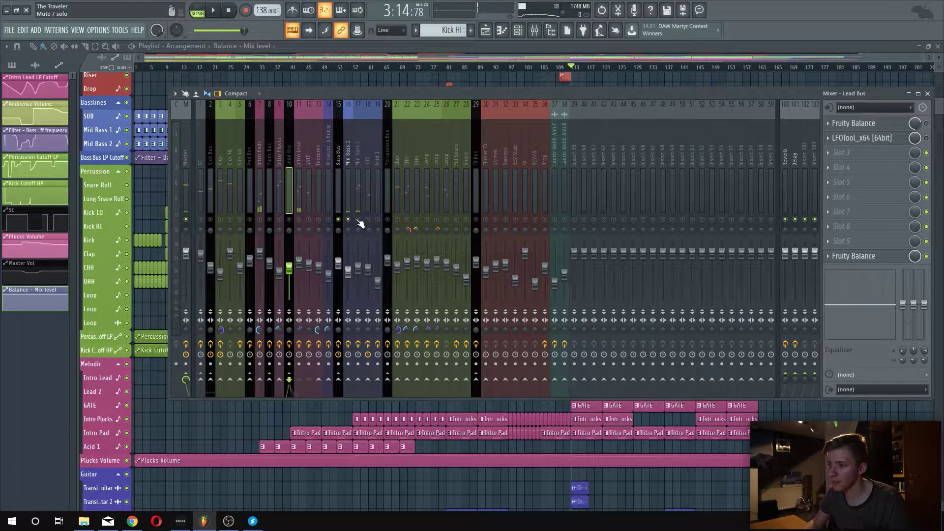
Select the Bass Bus and unmute the SUB and Acid 1 tracks
{"action": "left_click", "coordinate": [341, 190]}
{"action": "left_click", "coordinate": [368, 220]}
{"action": "left_click", "coordinate": [377, 220]}
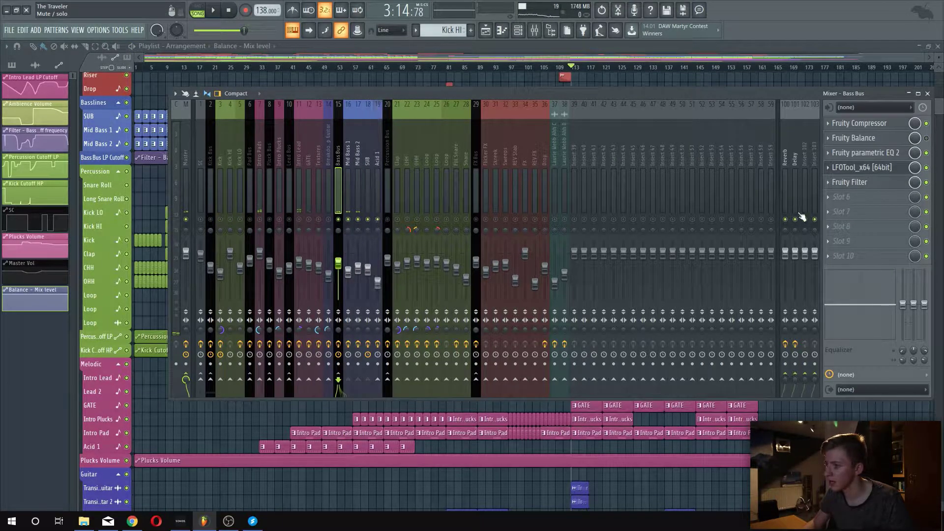
{"action": "left_click", "coordinate": [839, 255]}
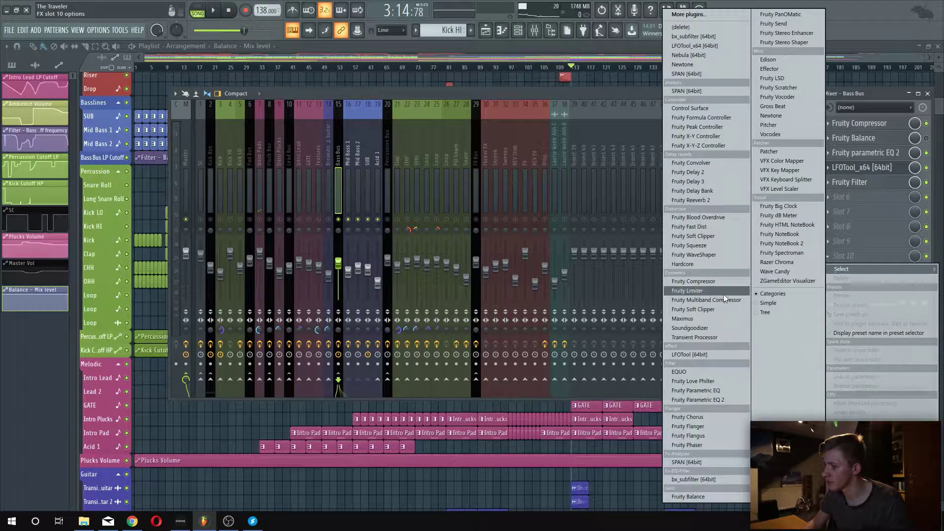
{"action": "left_click", "coordinate": [681, 27]}
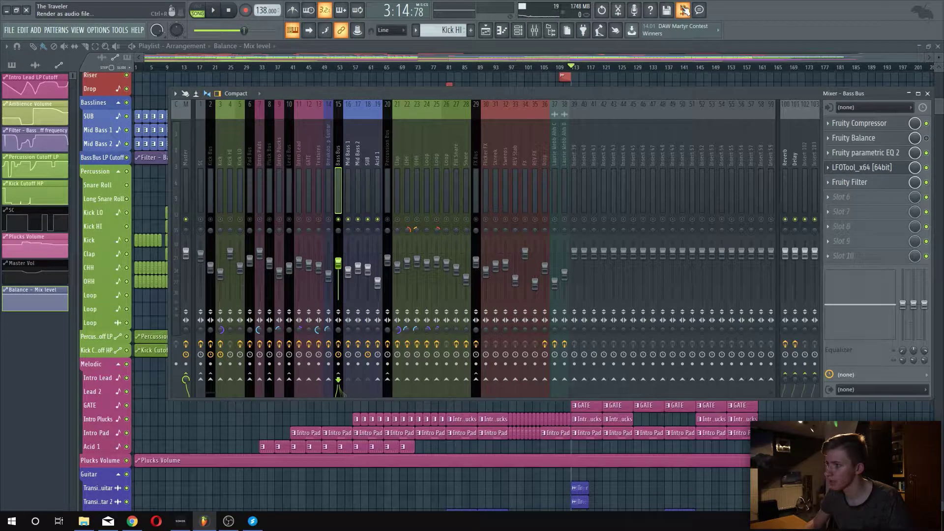
{"action": "left_click", "coordinate": [830, 199]}
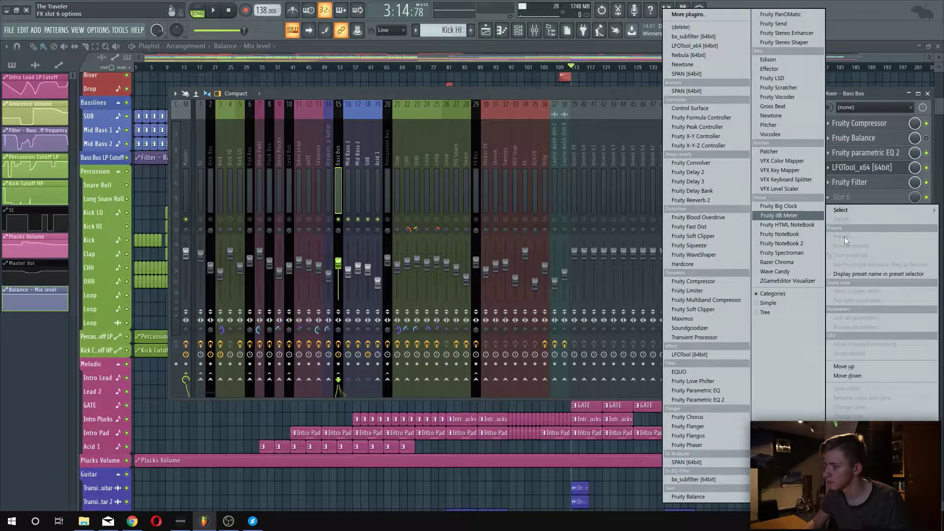
{"action": "left_click", "coordinate": [860, 186]}
Find Fruity Balance in the full effect plugin list with "bal" and add it to slot 10 of the Bass Bus
{"action": "left_click", "coordinate": [831, 255]}
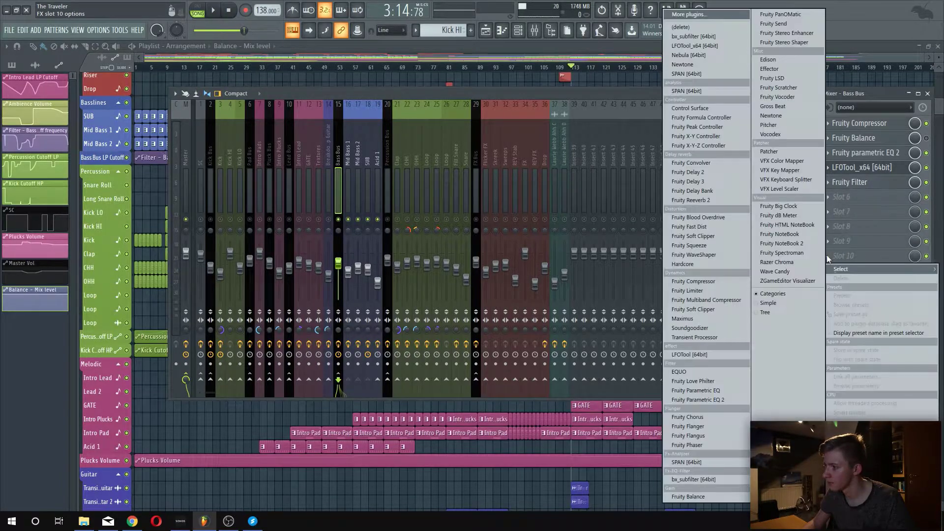
{"action": "left_click", "coordinate": [689, 14]}
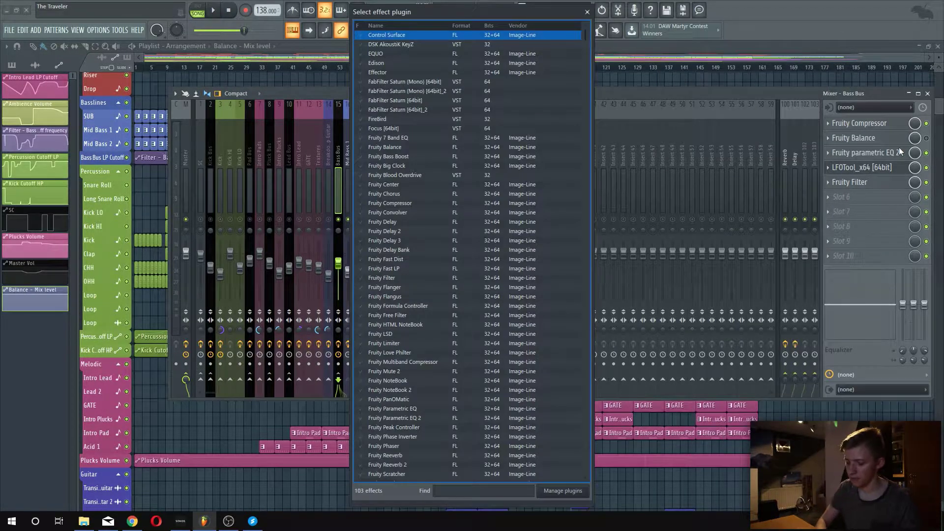
{"action": "type", "text": "bal"}
{"action": "double_click", "coordinate": [406, 36]}
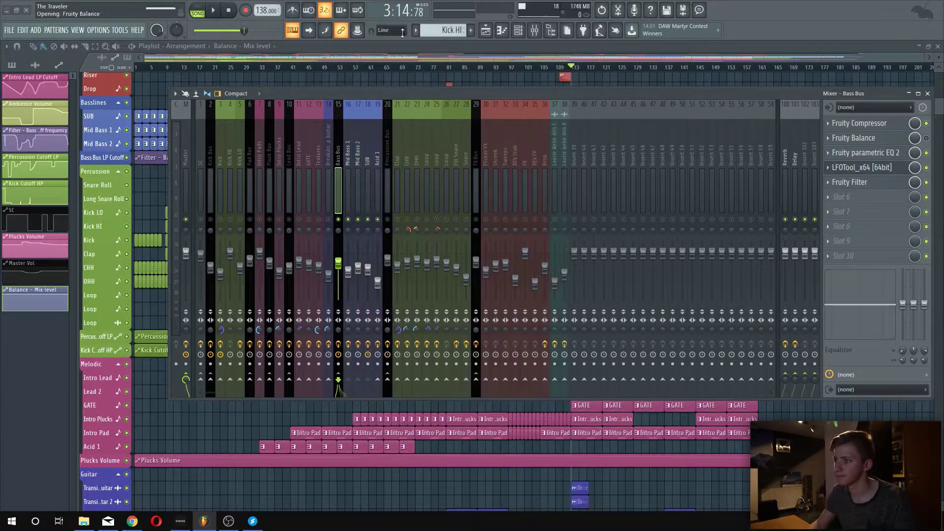
Link the Volume of the Bass Bus Fruity Balance to Peak ctrl - Peak, inverting the mapping formula with "1-" before Input
{"action": "right_click", "coordinate": [132, 175]}
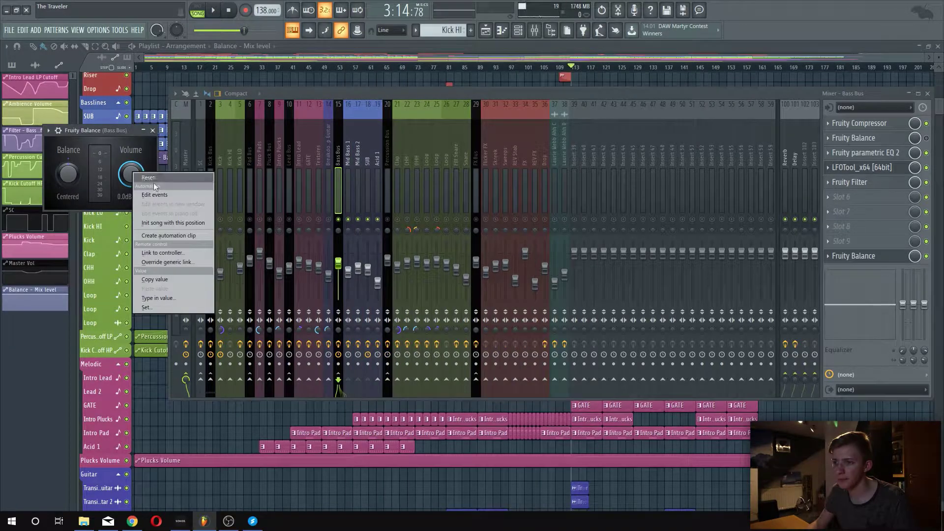
{"action": "left_click", "coordinate": [156, 253]}
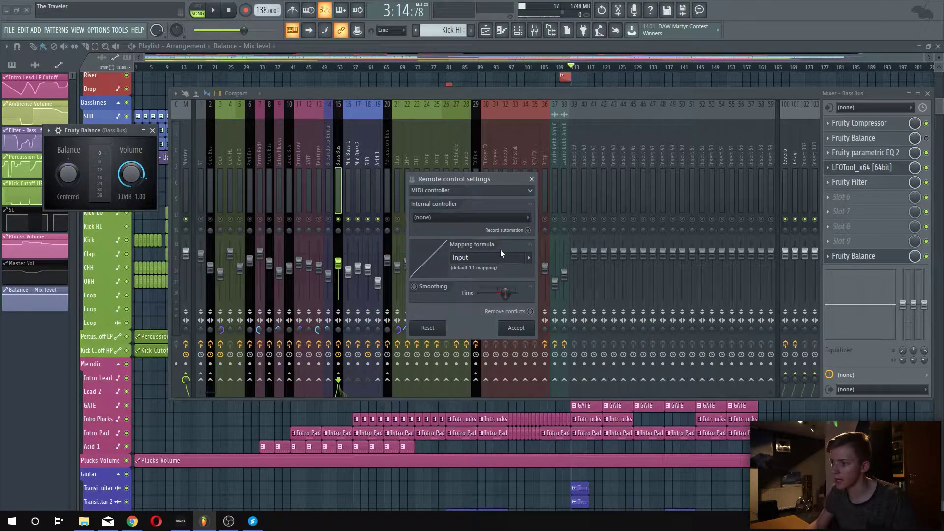
{"action": "left_click", "coordinate": [475, 217]}
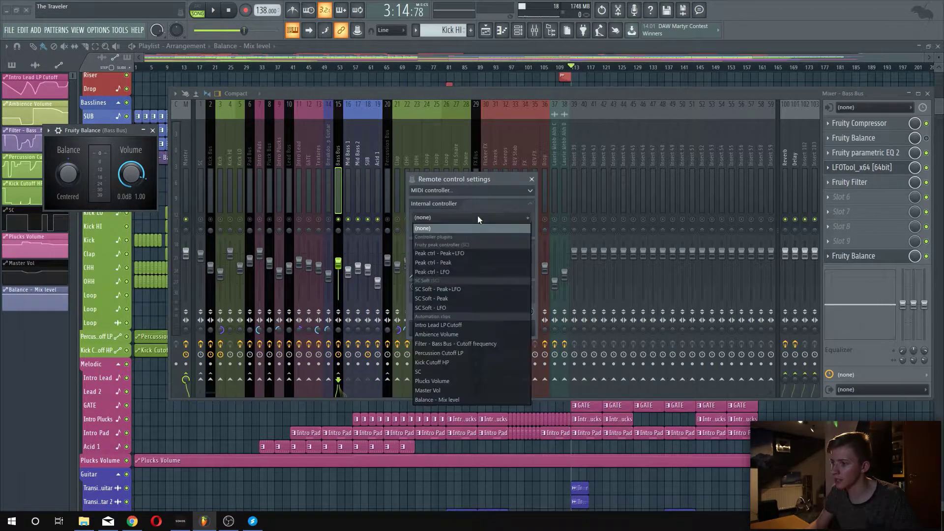
{"action": "left_click", "coordinate": [431, 263]}
{"action": "type", "text": "1-"}
{"action": "left_click", "coordinate": [524, 329]}
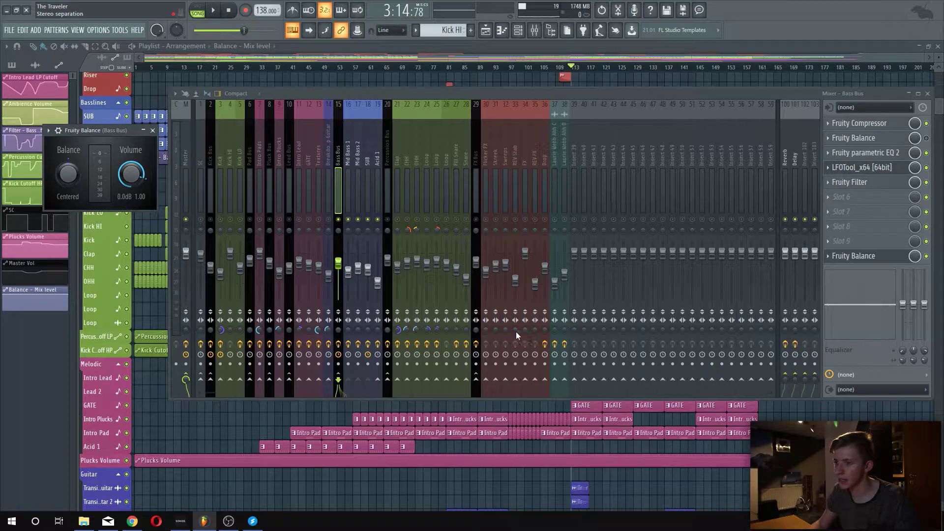
Switch off LFOTool on the Bass Bus and play short passages of the bass through the linked Fruity Balance
{"action": "key", "text": "space"}
{"action": "key", "text": "space"}
{"action": "left_click", "coordinate": [347, 176]}
{"action": "left_click", "coordinate": [338, 182]}
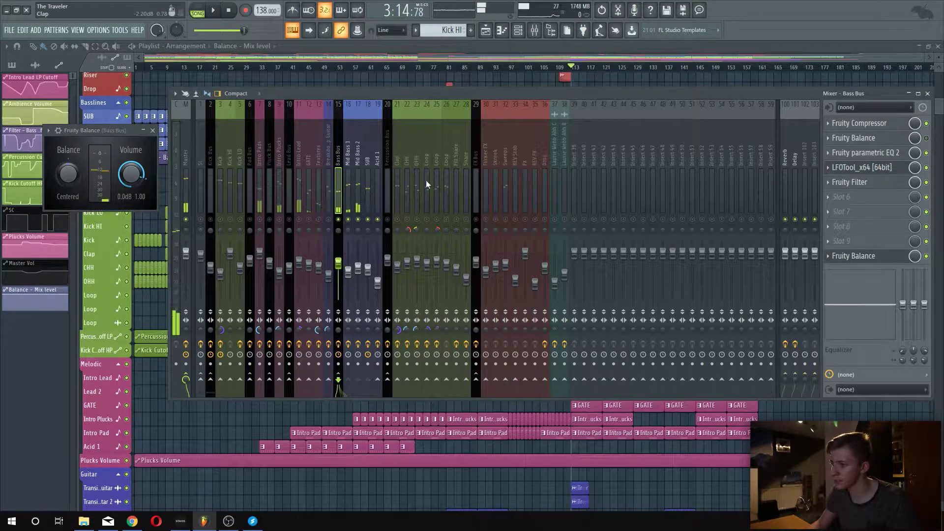
{"action": "left_click", "coordinate": [847, 259]}
{"action": "left_click", "coordinate": [847, 260]}
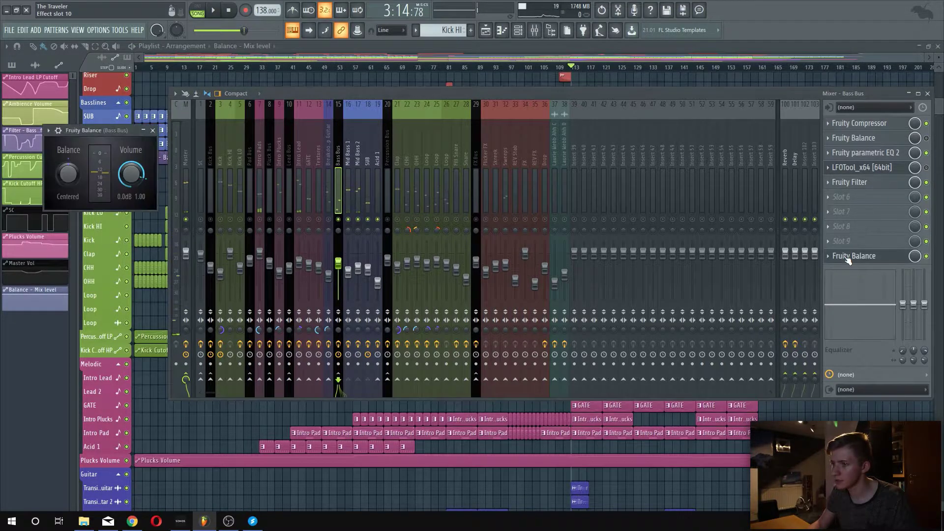
{"action": "key", "text": "space"}
{"action": "key", "text": "space"}
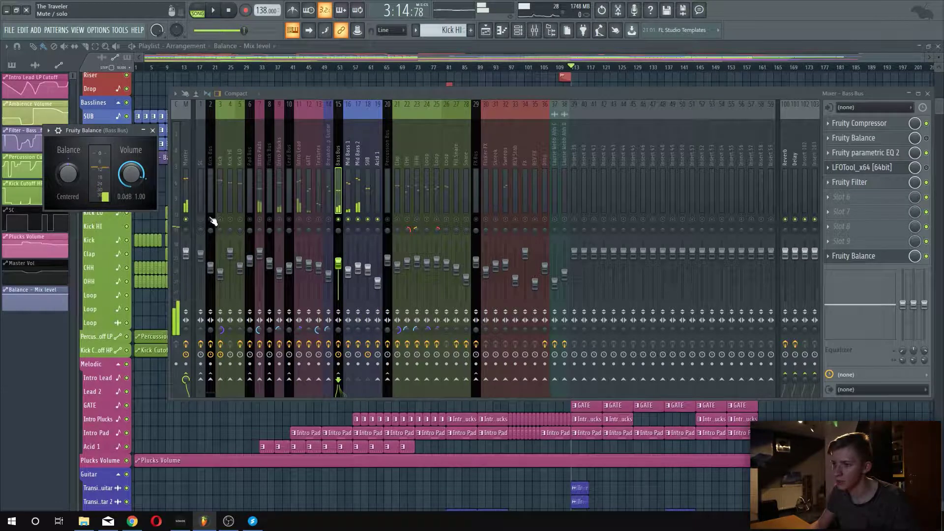
Unmute the kick tracks, play them with the bass, and raise the Bass Bus Fruity Balance Volume to about 5.6 dB
{"action": "key", "text": "space"}
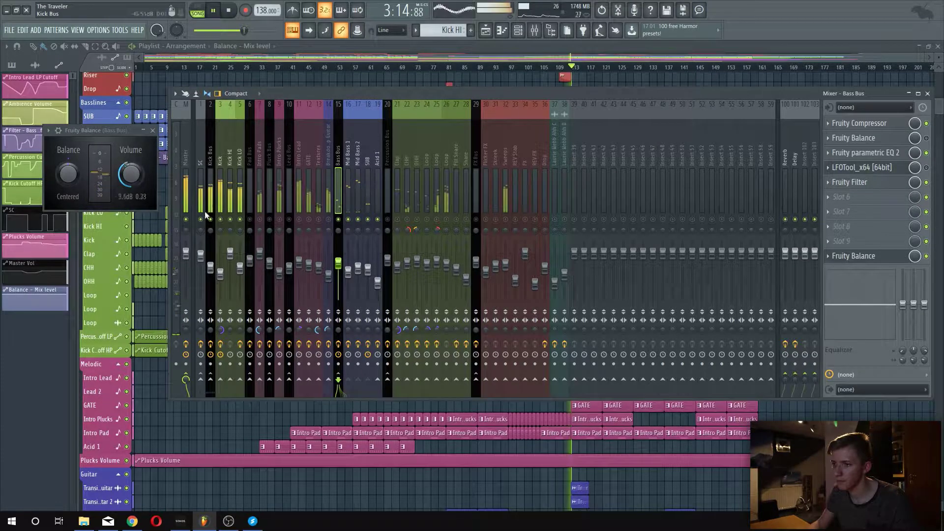
{"action": "left_click_drag", "start_coordinate": [130, 174], "coordinate": [151, 179]}
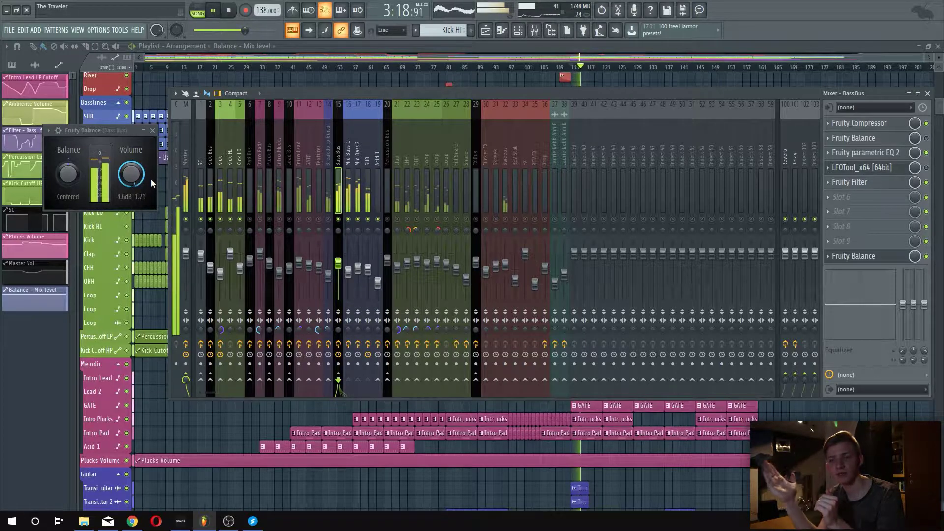
{"action": "key", "text": "space"}
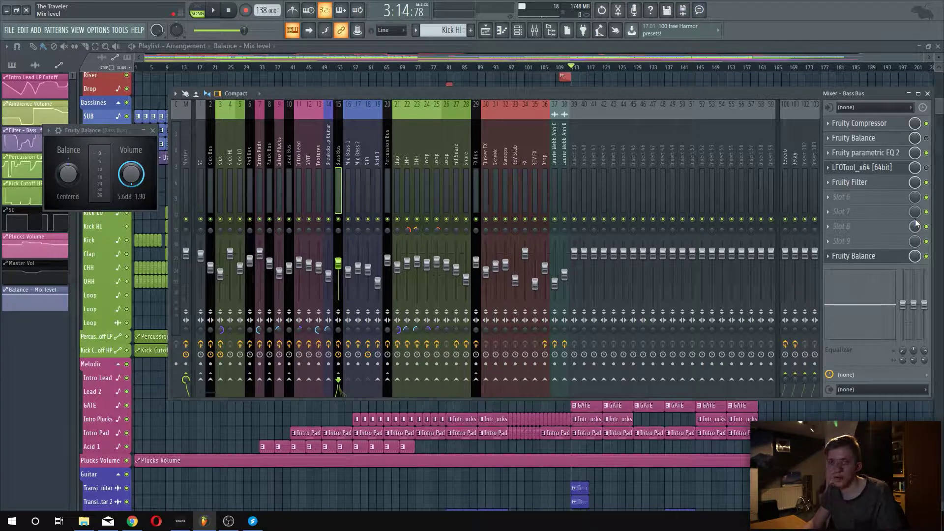
Go through the SC, Kick Bus and individual kick mixer tracks, ending with the SC track selected
{"action": "left_click", "coordinate": [200, 164]}
{"action": "left_click", "coordinate": [210, 169]}
{"action": "left_click", "coordinate": [229, 163]}
{"action": "left_click", "coordinate": [238, 162]}
{"action": "left_click", "coordinate": [218, 156]}
{"action": "left_click", "coordinate": [207, 152]}
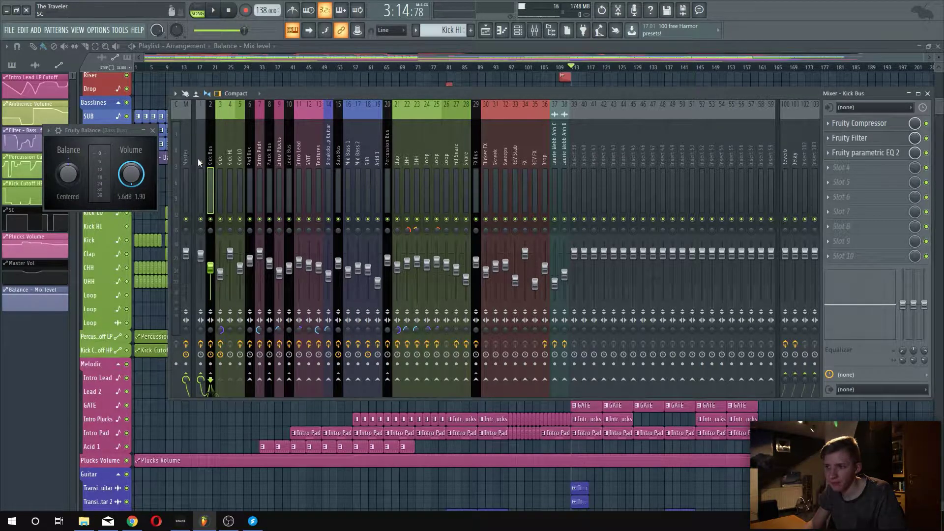
{"action": "left_click", "coordinate": [198, 158]}
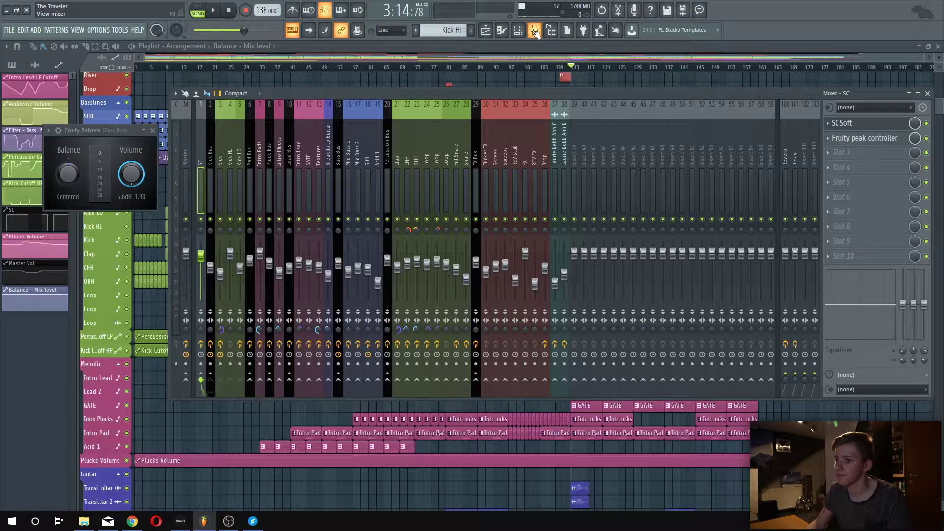
Close the mixer and place a Kick pattern clip at bar 112 on the Kick track in the playlist
{"action": "key", "text": "F9"}
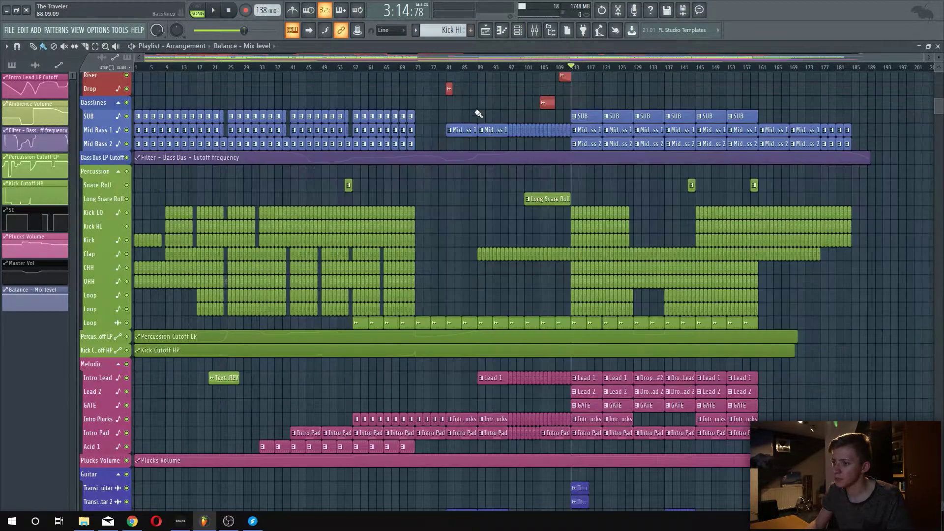
{"action": "scroll", "coordinate": [592, 235], "scroll_direction": "up", "scroll_amount": 8}
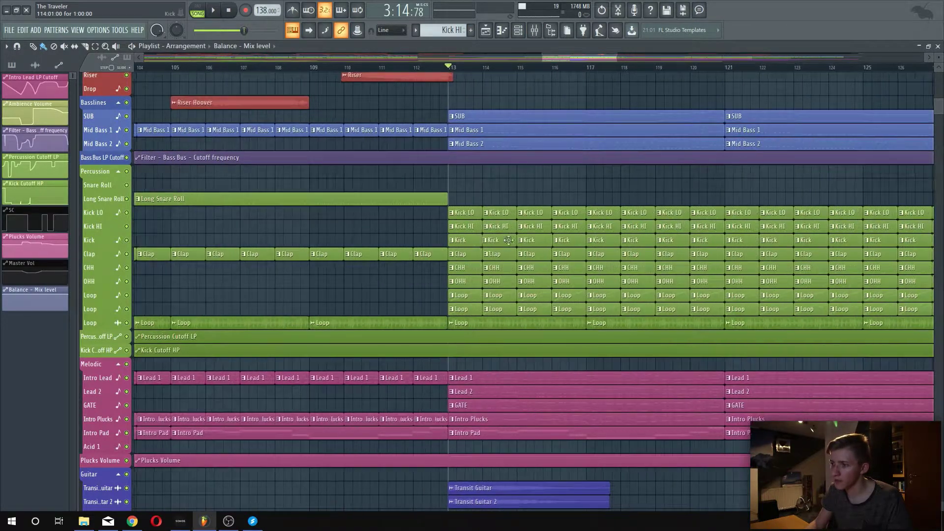
{"action": "scroll", "coordinate": [518, 237], "scroll_direction": "up", "scroll_amount": 3}
{"action": "right_click", "coordinate": [413, 213]}
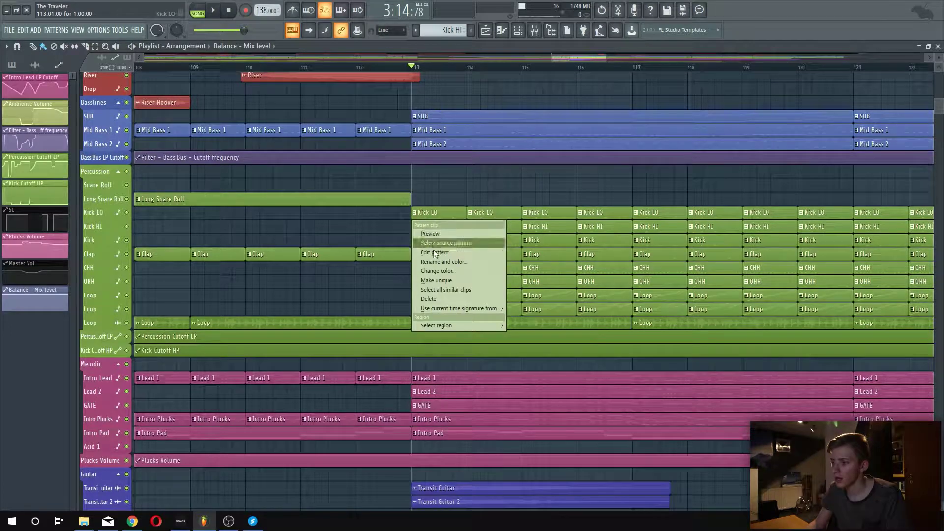
{"action": "left_click", "coordinate": [435, 209]}
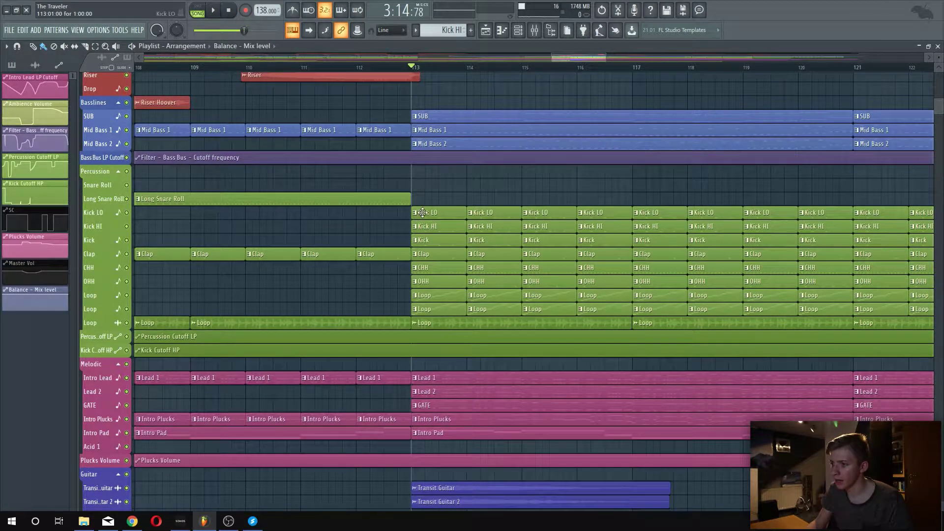
{"action": "left_click", "coordinate": [431, 242]}
{"action": "left_click", "coordinate": [377, 245]}
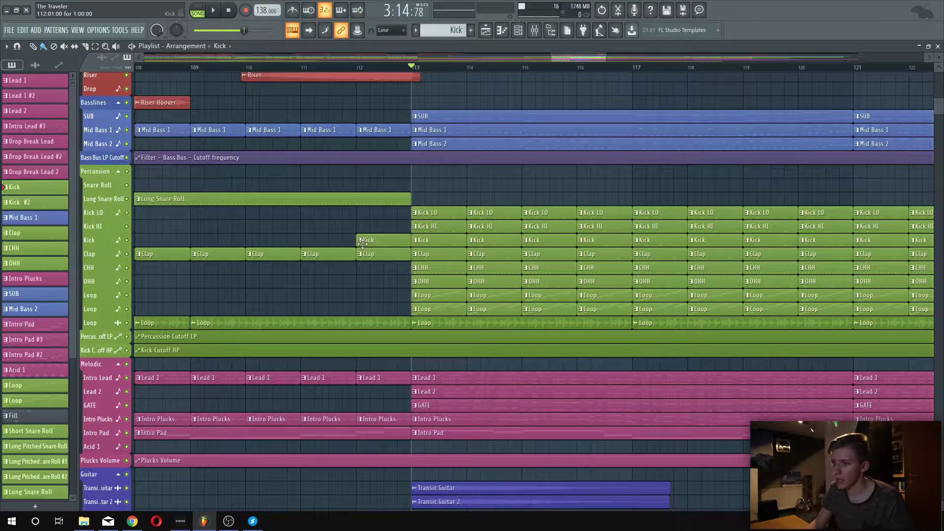
Make the Kick clip at bar 112 a unique pattern and rename it SC
{"action": "right_click", "coordinate": [362, 241]}
{"action": "left_click", "coordinate": [391, 300]}
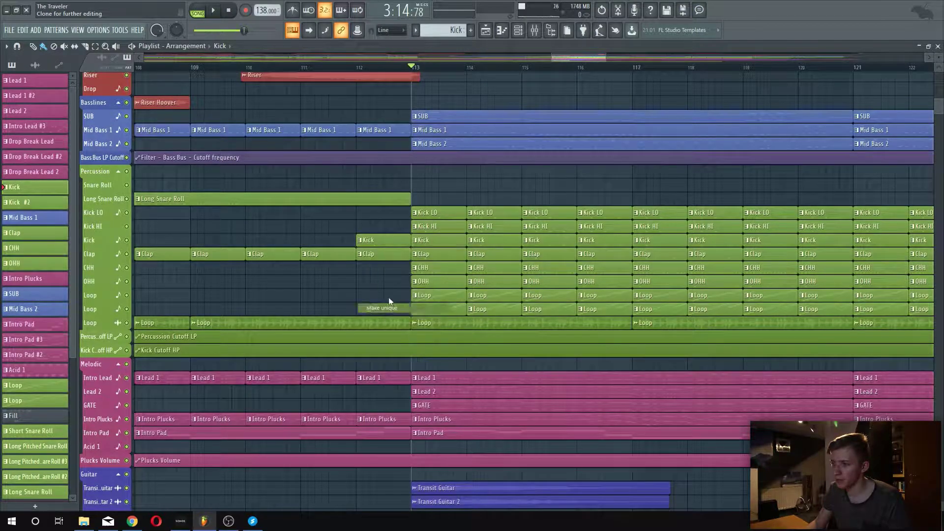
{"action": "right_click", "coordinate": [364, 242]}
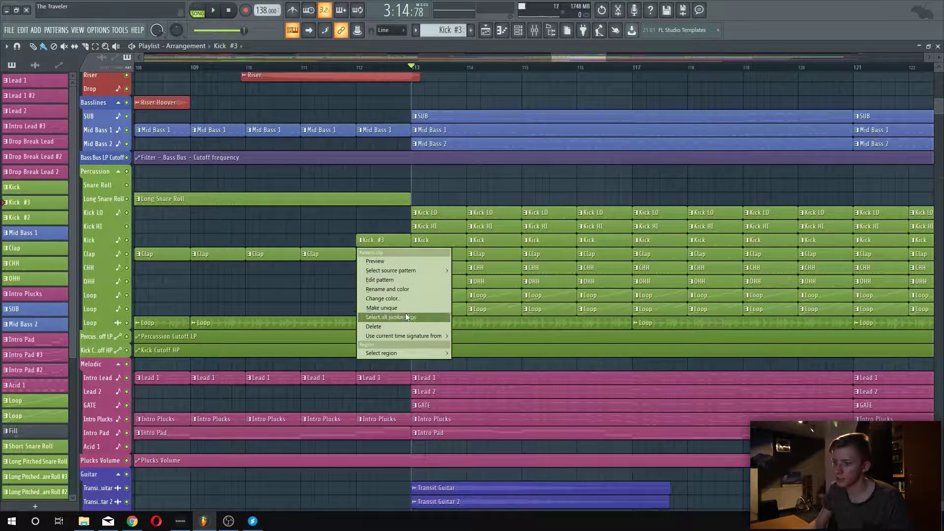
{"action": "left_click", "coordinate": [394, 289]}
{"action": "type", "text": "SC"}
{"action": "key", "text": "Return"}
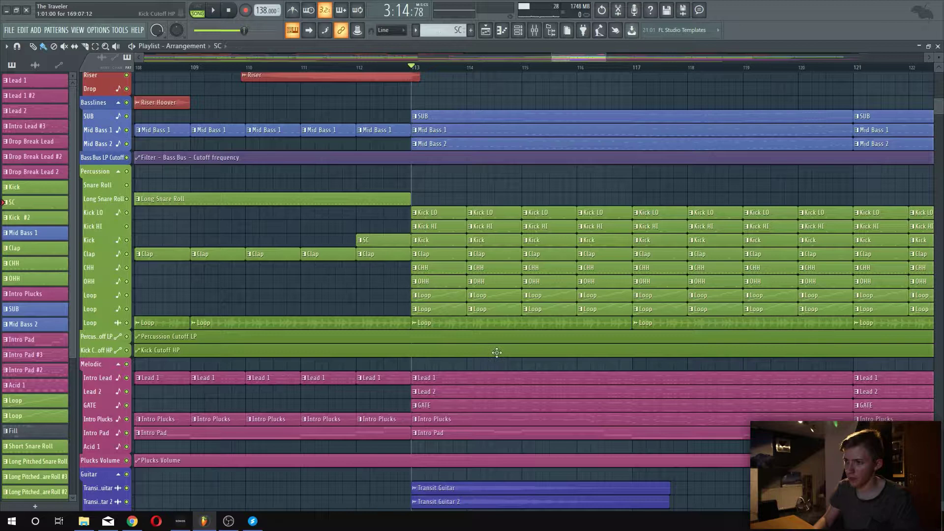
Insert a new playlist track above Kick LO and move the SC clip onto it at bar 113
{"action": "right_click", "coordinate": [88, 213]}
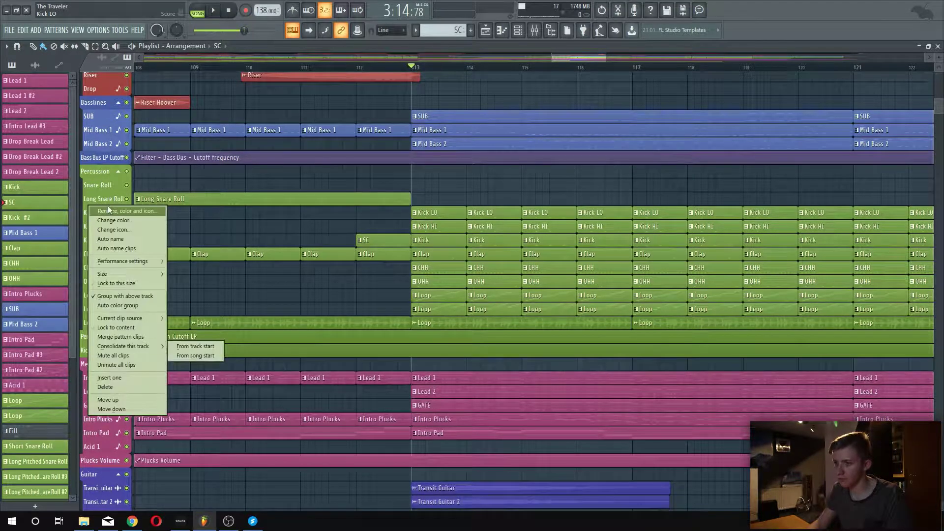
{"action": "key", "text": "i"}
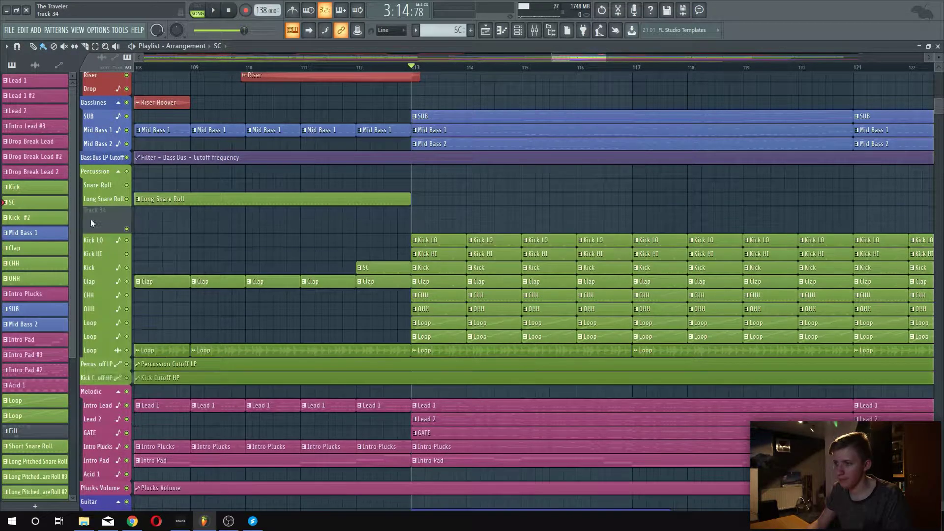
{"action": "left_click_drag", "start_coordinate": [370, 270], "coordinate": [424, 219]}
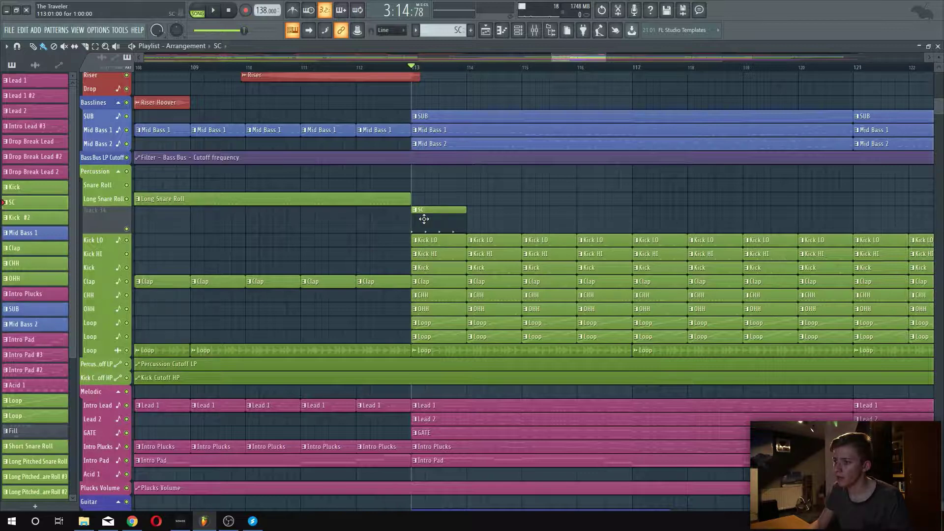
Open the SC pattern, clone its Kick channel in the channel rack, and rename the clone SC
{"action": "double_click", "coordinate": [432, 221]}
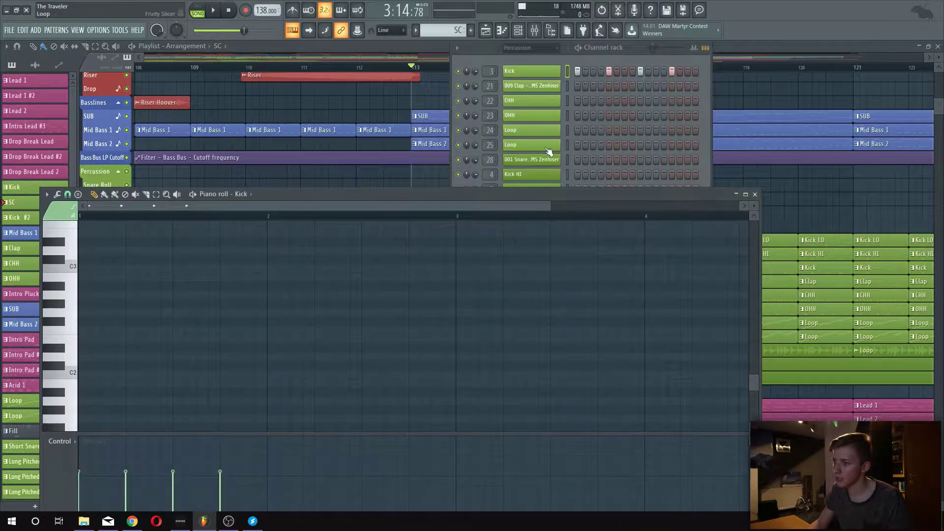
{"action": "left_click", "coordinate": [755, 195]}
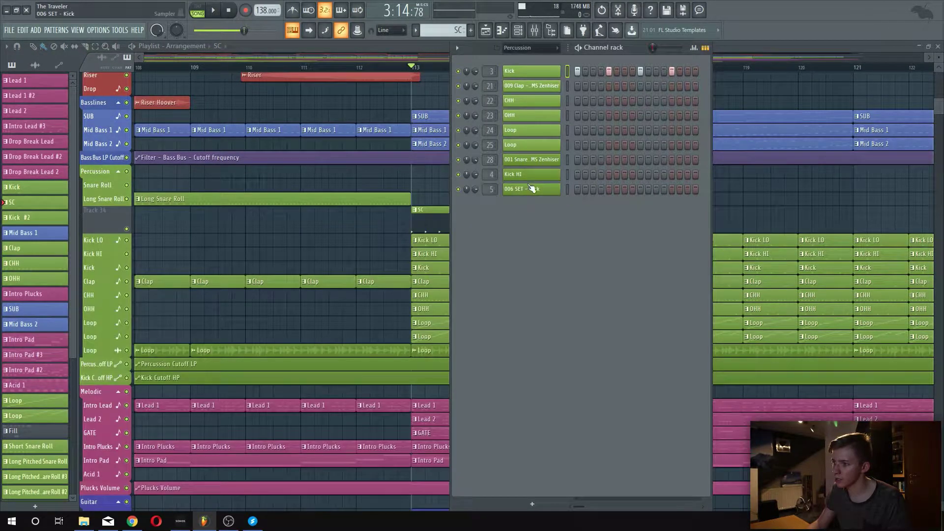
{"action": "right_click", "coordinate": [534, 70]}
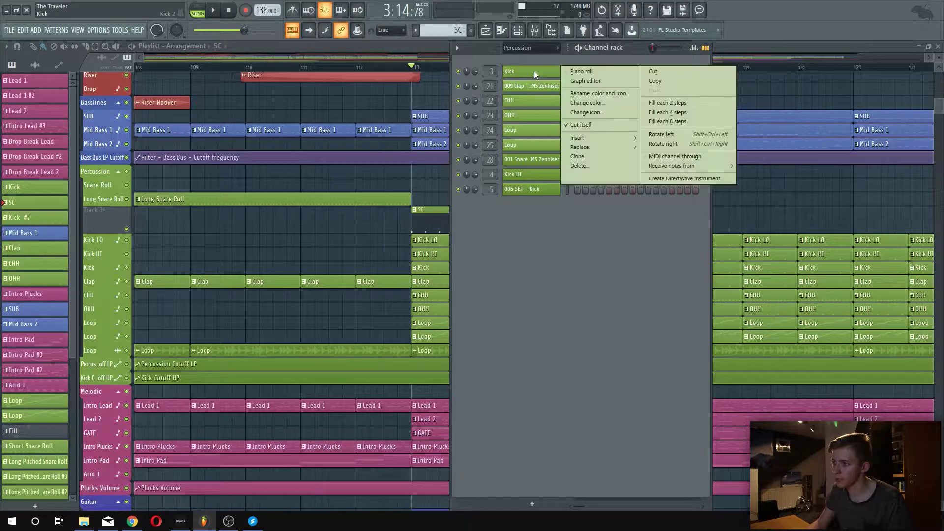
{"action": "left_click", "coordinate": [574, 157]}
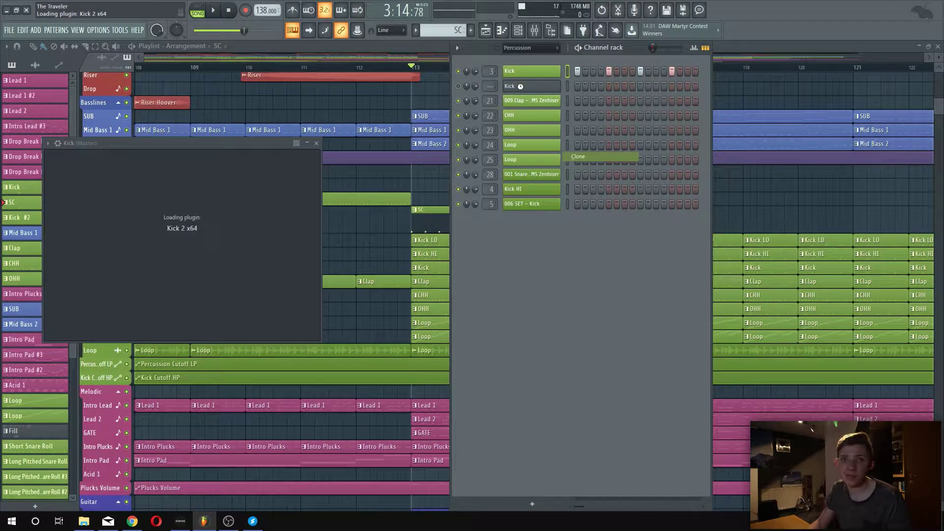
{"action": "right_click", "coordinate": [520, 87]}
{"action": "right_click", "coordinate": [520, 86]}
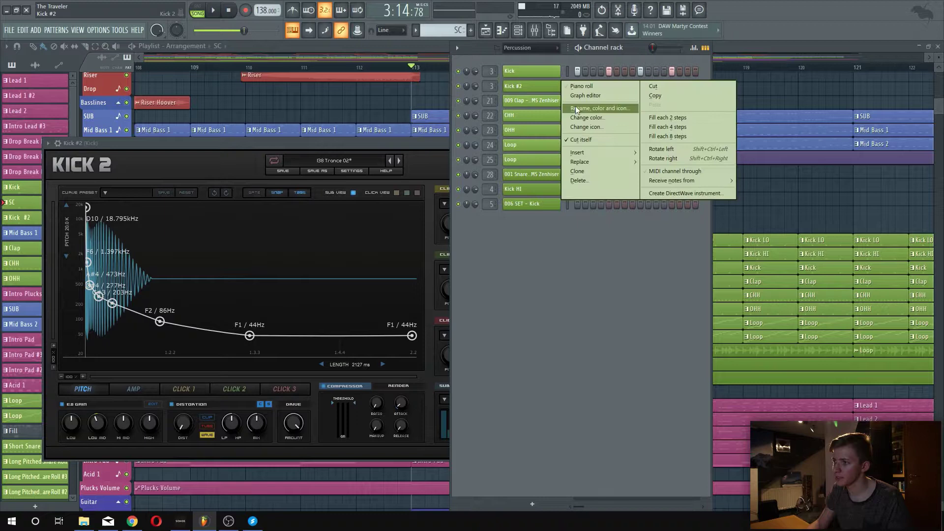
{"action": "left_click", "coordinate": [574, 109]}
{"action": "type", "text": "SC"}
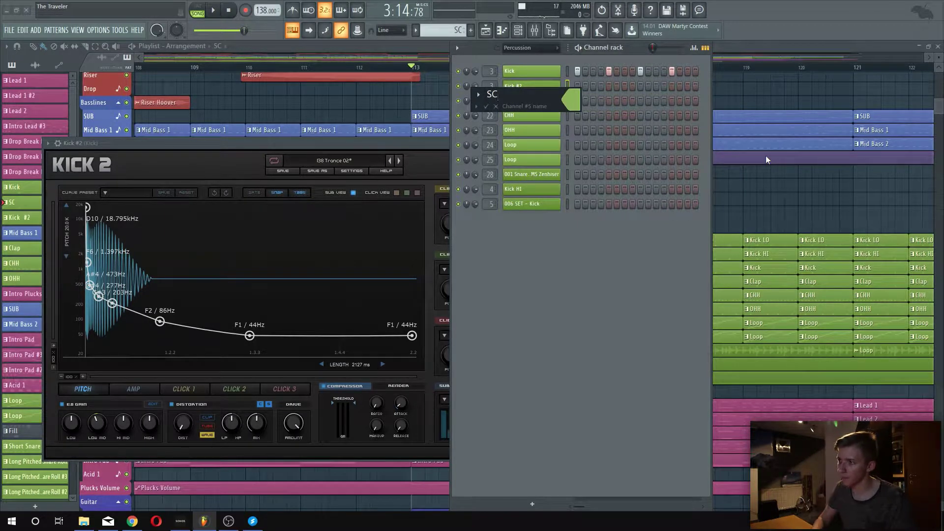
{"action": "key", "text": "Return"}
Route the SC channel to mixer track 1 and disable the send from the Kick Bus to SC
{"action": "left_click_drag", "start_coordinate": [490, 86], "coordinate": [490, 81]}
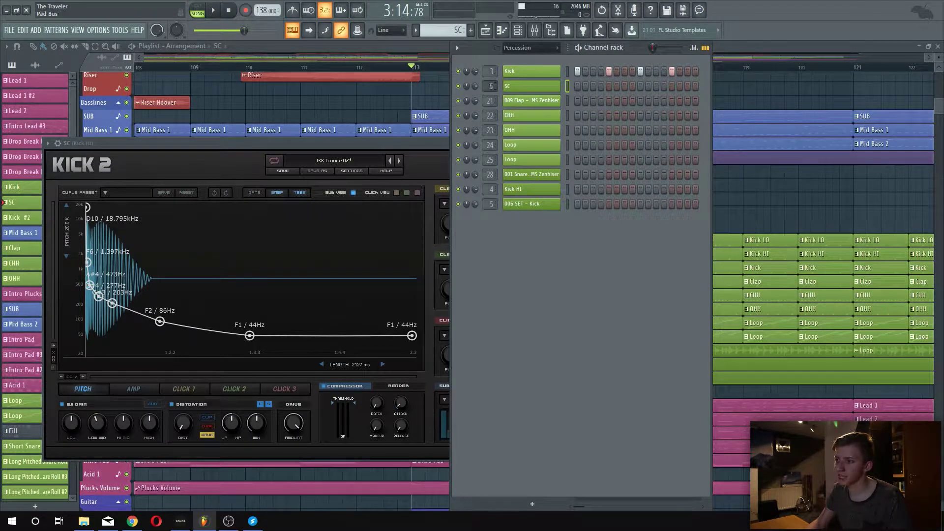
{"action": "left_click_drag", "start_coordinate": [492, 87], "coordinate": [492, 84]}
{"action": "left_click", "coordinate": [540, 33]}
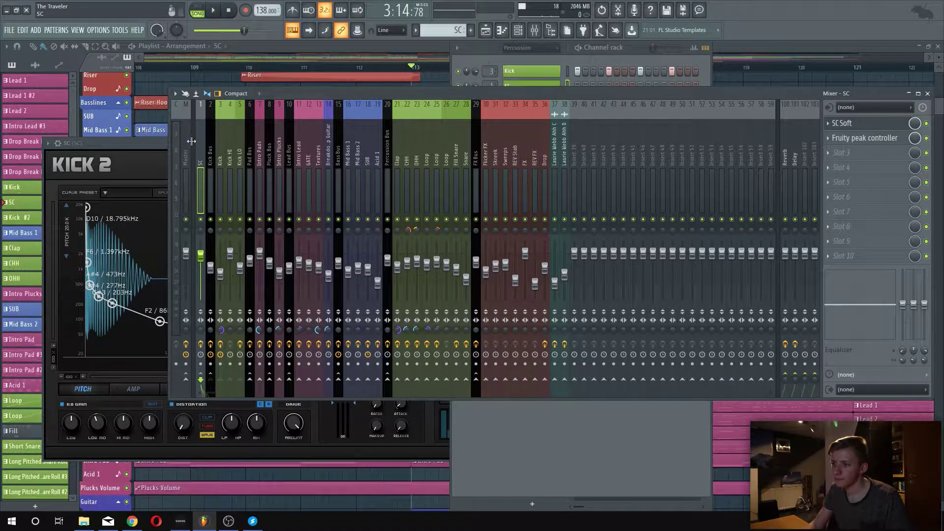
{"action": "left_click", "coordinate": [209, 143]}
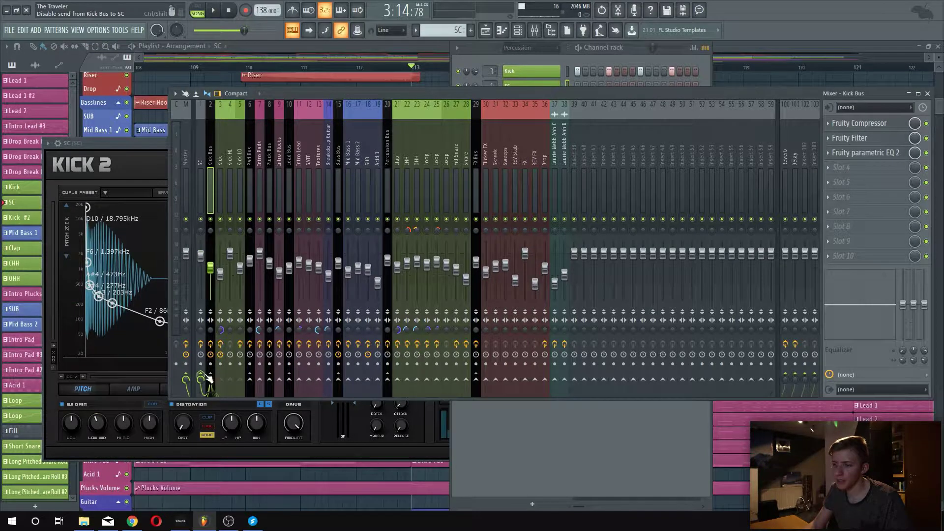
Repeat the SC clip on the new playlist track from bar 113 through bar 120 and play the section
{"action": "left_click", "coordinate": [539, 60]}
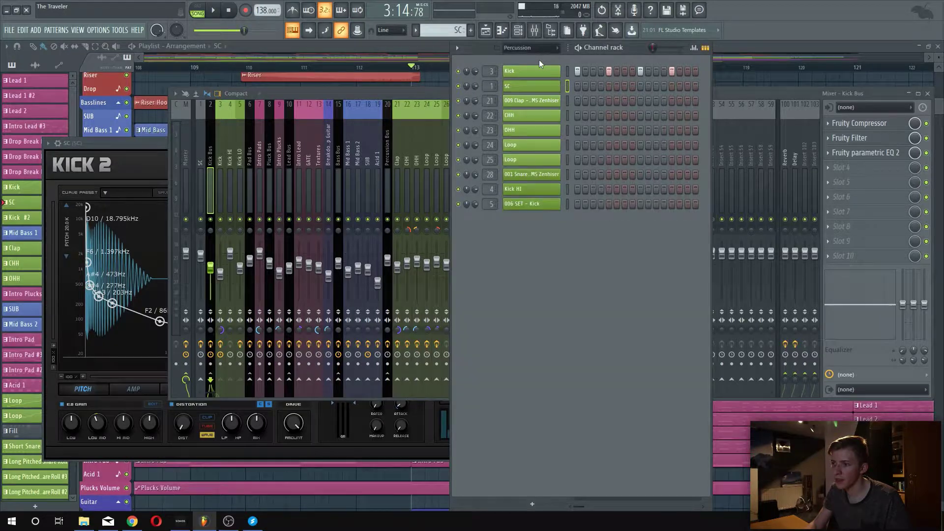
{"action": "left_click", "coordinate": [568, 71]}
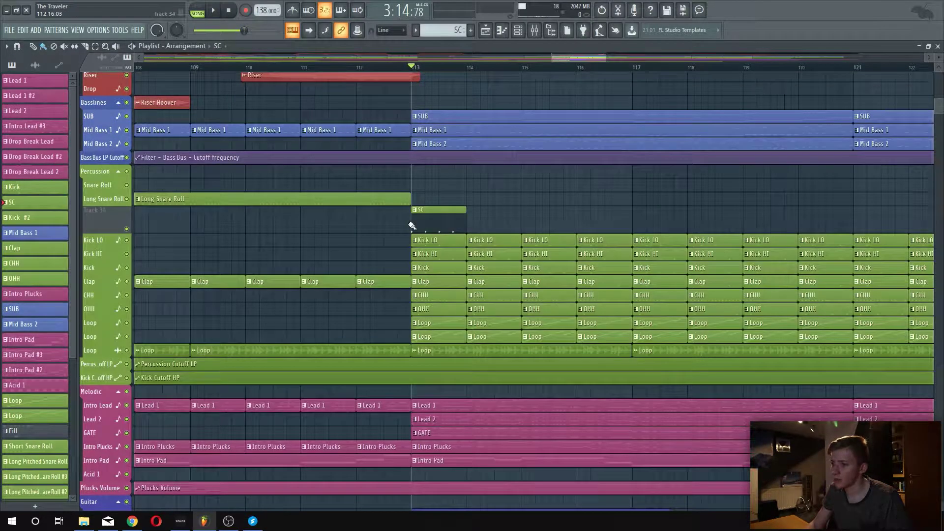
{"action": "mouse_move", "coordinate": [411, 221]}
{"action": "left_mouse_down"}
{"action": "mouse_move", "coordinate": [868, 213]}
{"action": "mouse_move", "coordinate": [858, 212]}
{"action": "left_mouse_up"}
{"action": "key", "text": "space"}
{"action": "key", "text": "space"}
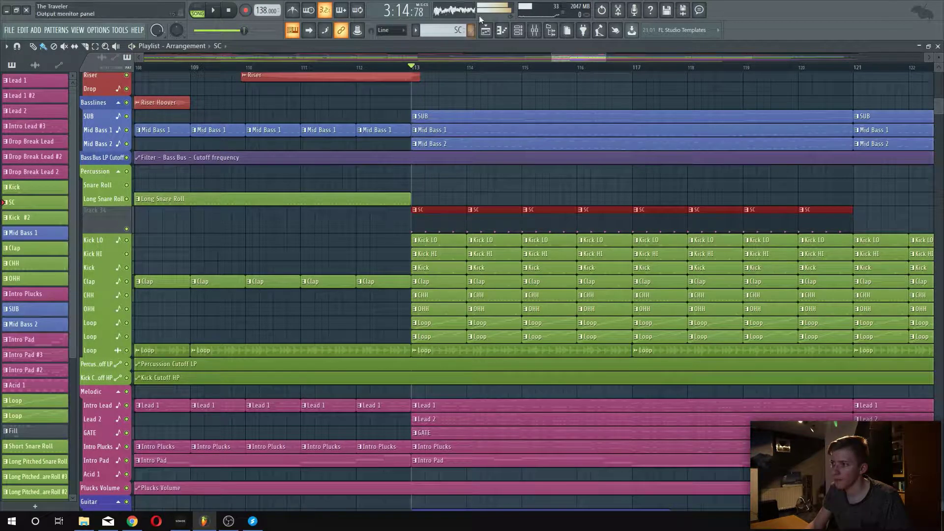
Inspect the Fruity peak controller on the SC mixer track while playing the section from bar 113
{"action": "left_click", "coordinate": [535, 30]}
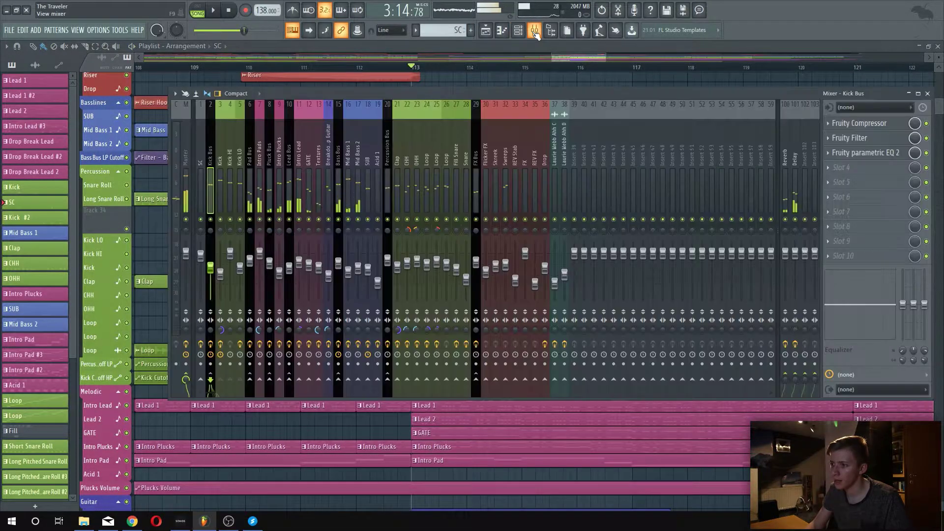
{"action": "left_click", "coordinate": [204, 166]}
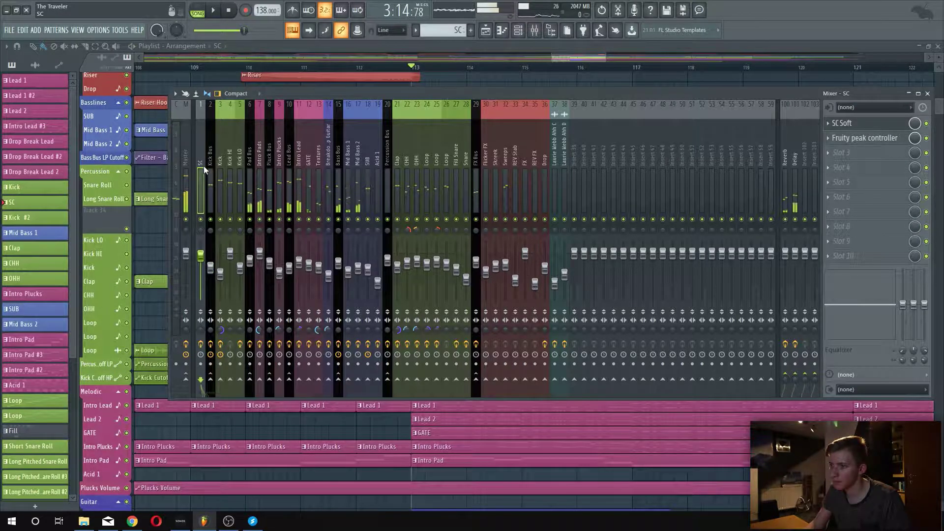
{"action": "left_click", "coordinate": [896, 139]}
{"action": "key", "text": "space"}
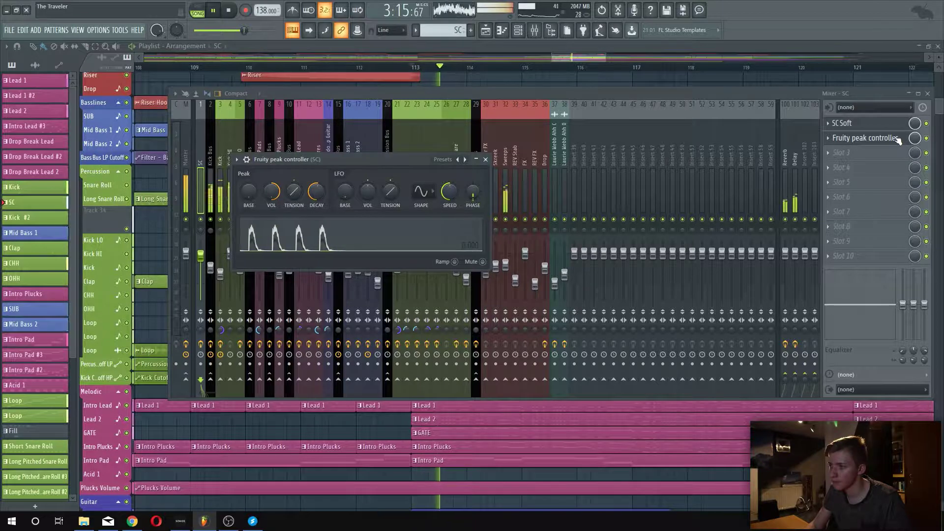
{"action": "left_click", "coordinate": [900, 139]}
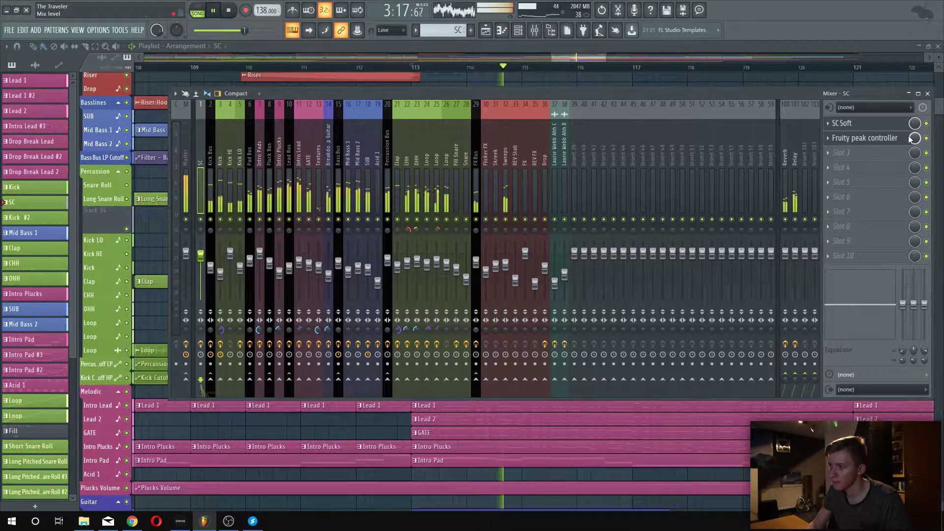
{"action": "key", "text": "space"}
{"action": "left_click", "coordinate": [865, 138]}
{"action": "key", "text": "space"}
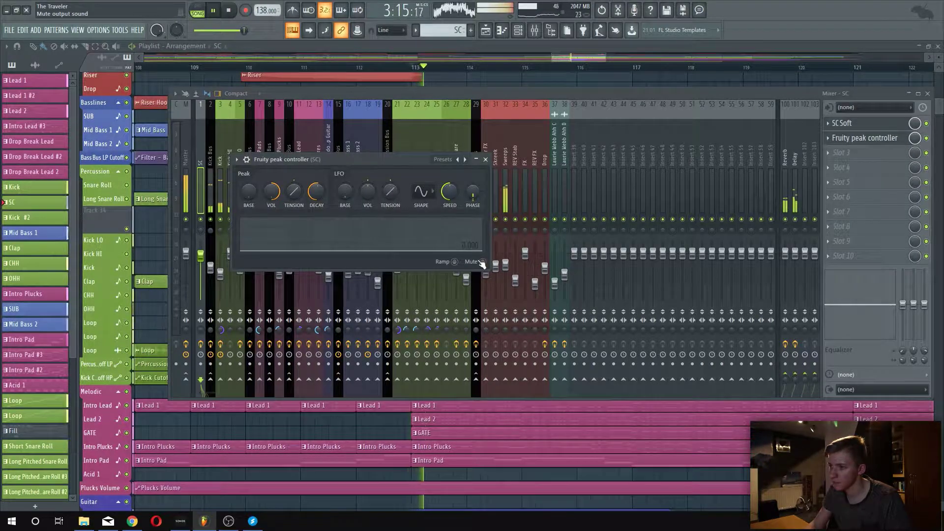
{"action": "key", "text": "space"}
Inspect the SC Soft peak controller on the SC mixer track while starting and stopping playback
{"action": "left_click", "coordinate": [852, 108]}
{"action": "left_click", "coordinate": [852, 115]}
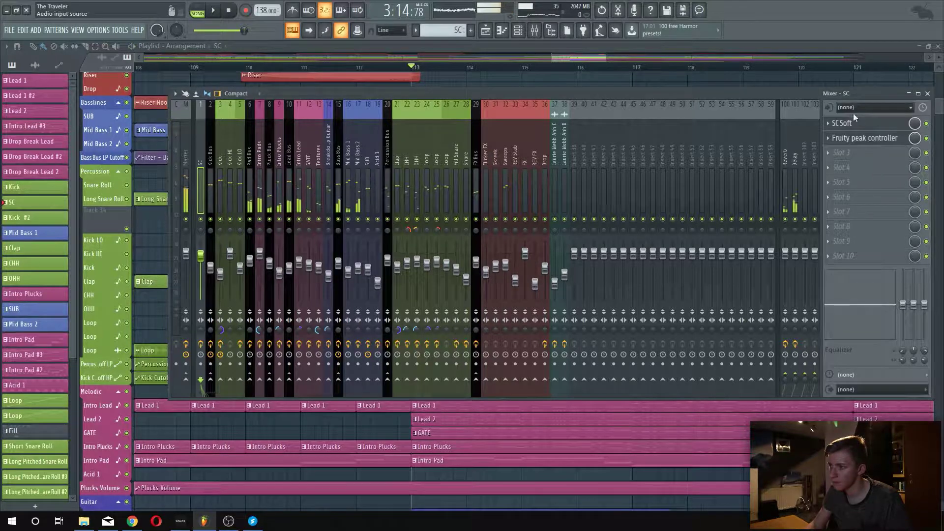
{"action": "left_click", "coordinate": [846, 123]}
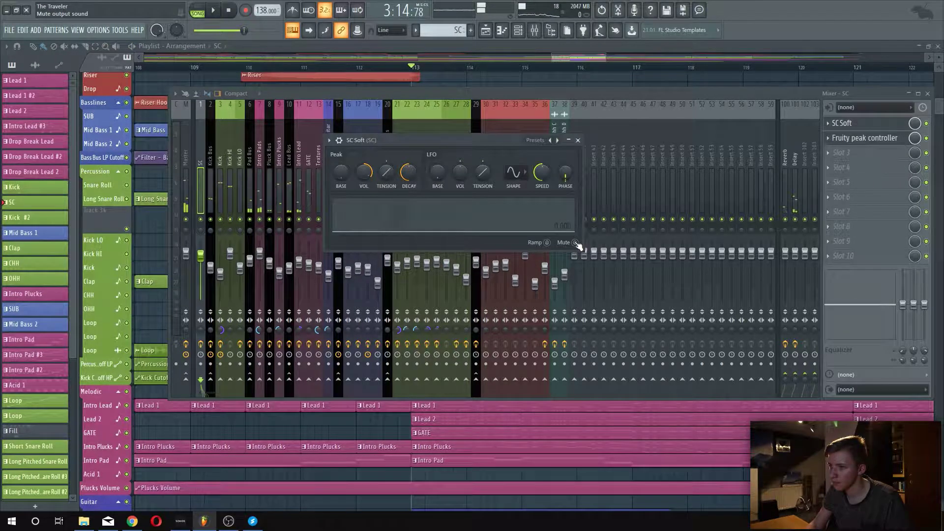
{"action": "key", "text": "space"}
{"action": "key", "text": "space"}
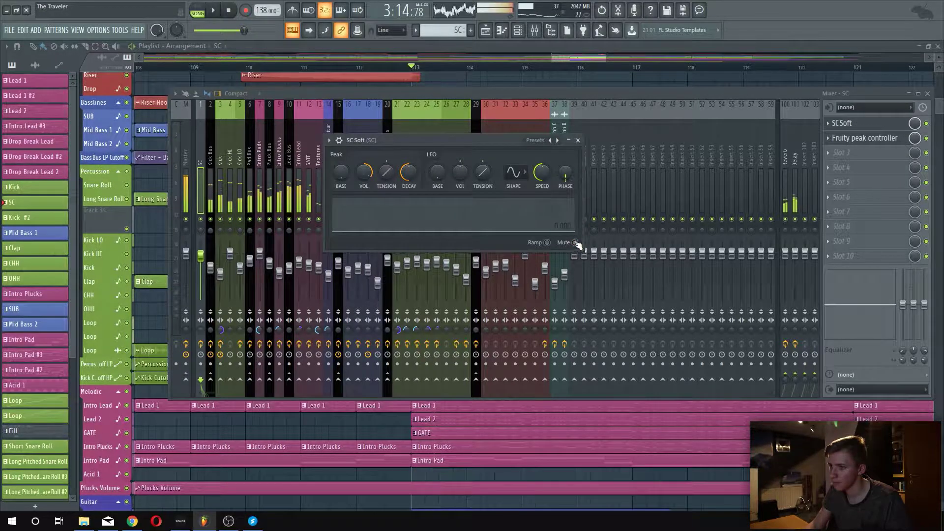
Solo the playlist track holding the SC clips during playback, and unsolo it after stopping
{"action": "key", "text": "F9"}
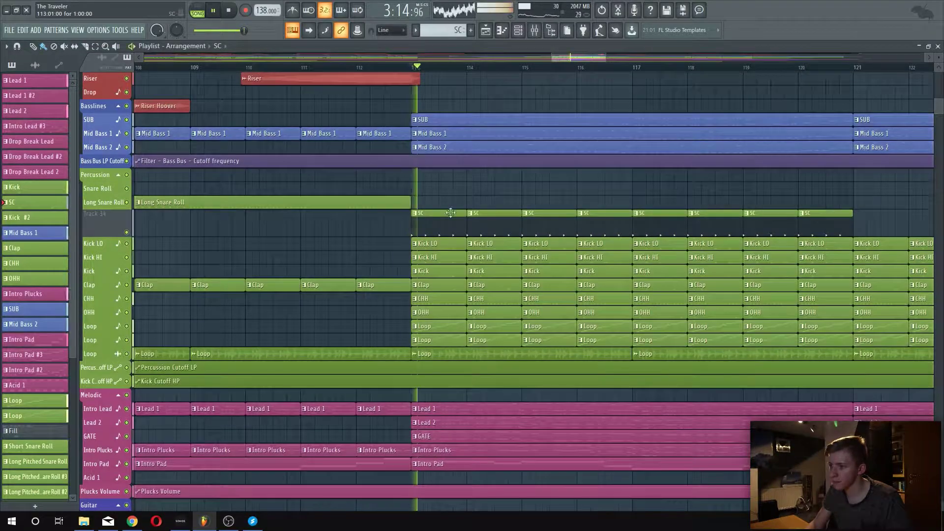
{"action": "right_click", "coordinate": [127, 232]}
{"action": "key", "text": "space"}
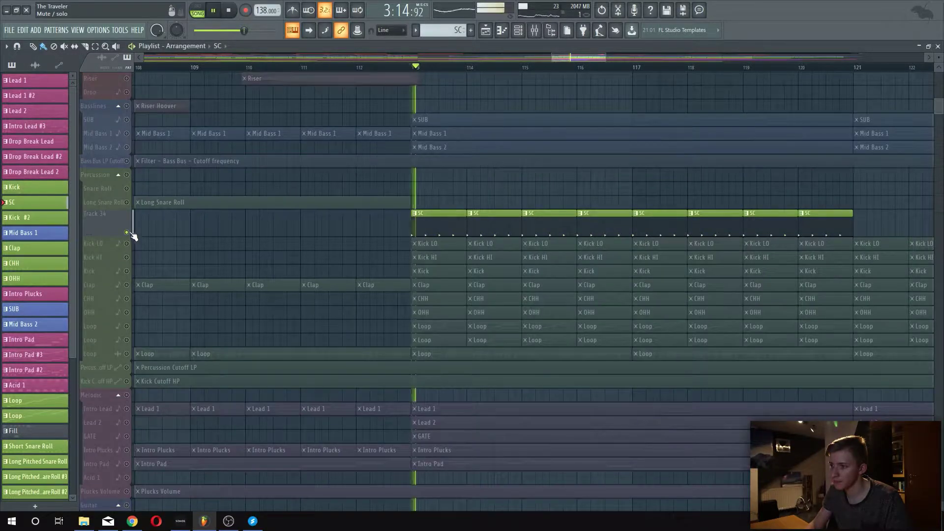
{"action": "key", "text": "space"}
{"action": "right_click", "coordinate": [127, 231]}
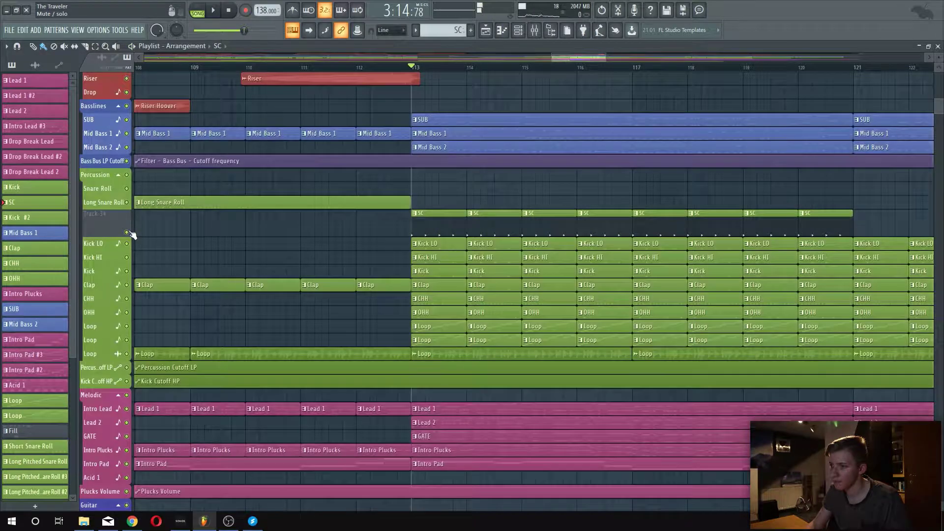
In the SC pattern, clear the Kick channel's four steps and place steps 1, 5, 9 and 13 on the SC channel
{"action": "double_click", "coordinate": [449, 223]}
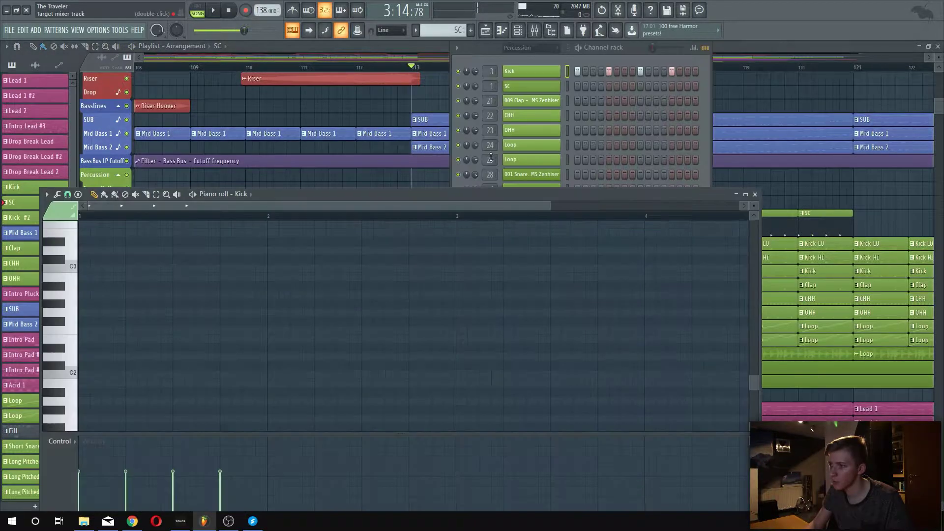
{"action": "left_click_drag", "start_coordinate": [491, 72], "coordinate": [491, 68]}
{"action": "right_click", "coordinate": [577, 71]}
{"action": "right_click", "coordinate": [609, 71]}
{"action": "right_click", "coordinate": [640, 71]}
{"action": "right_click", "coordinate": [672, 71]}
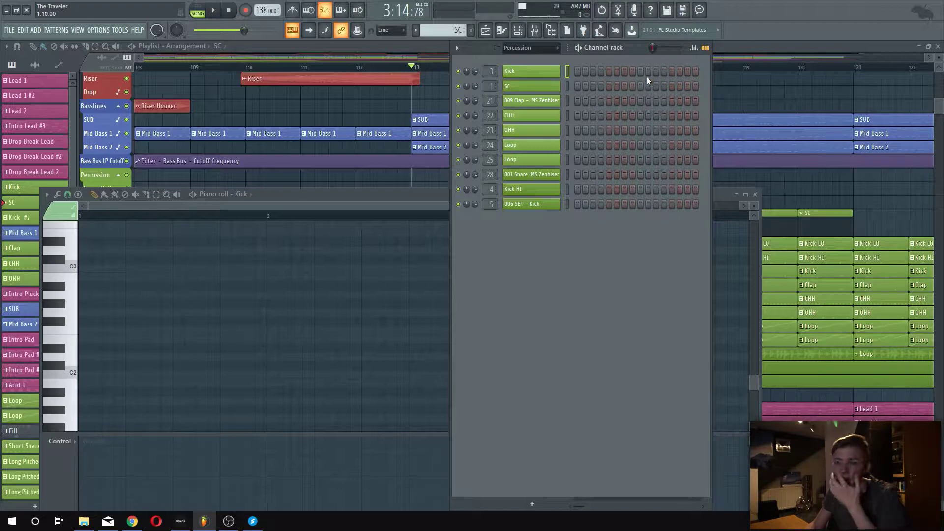
{"action": "left_click", "coordinate": [578, 86]}
{"action": "left_click", "coordinate": [609, 86]}
{"action": "left_click", "coordinate": [641, 86]}
{"action": "left_click", "coordinate": [672, 86]}
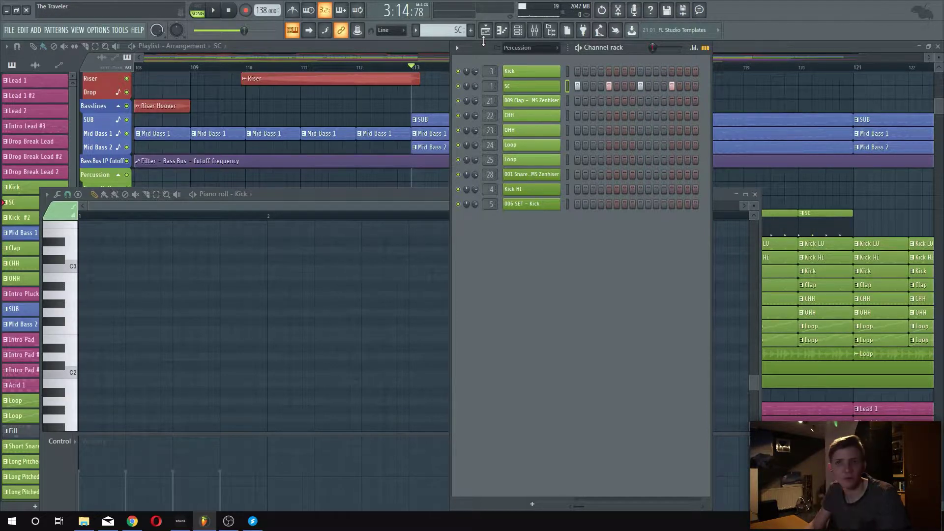
{"action": "left_click", "coordinate": [728, 46]}
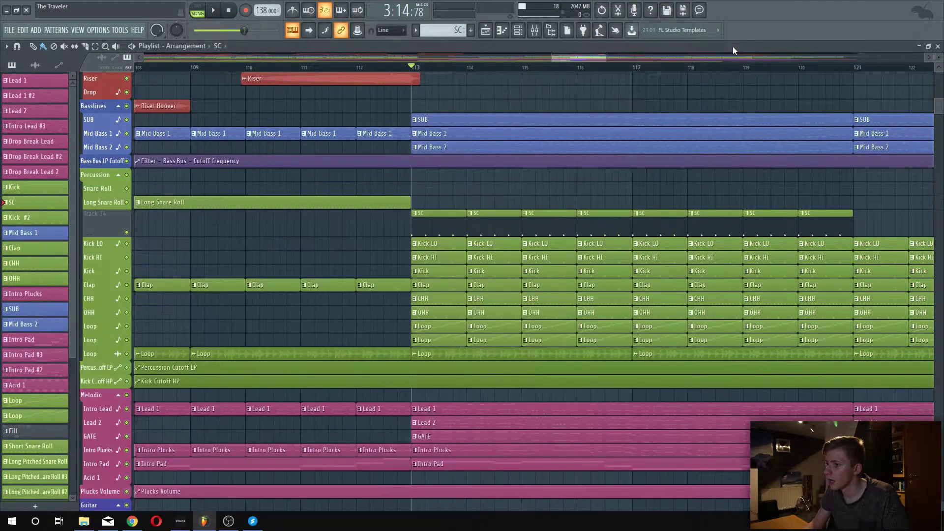
Play the section from bar 113 and check the SC and Kick levels in the mixer
{"action": "key", "text": "space"}
{"action": "left_click", "coordinate": [534, 32]}
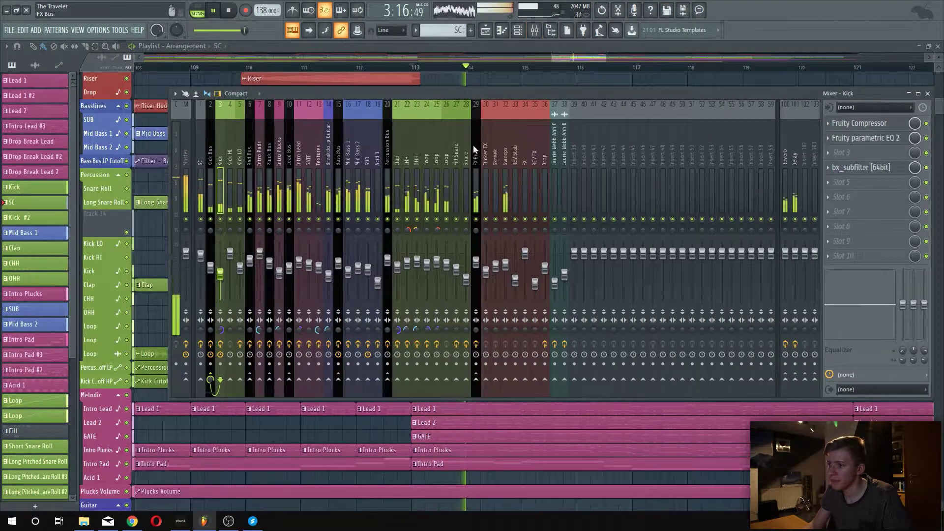
{"action": "key", "text": "space"}
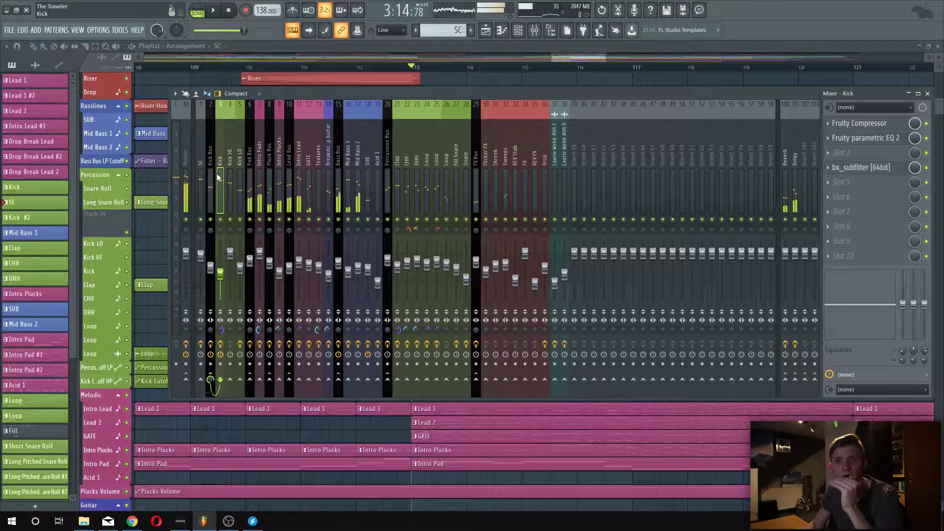
Solo the SC mixer track, unmute the Lead Bus with its lead tracks, and play them together
{"action": "right_click", "coordinate": [201, 220]}
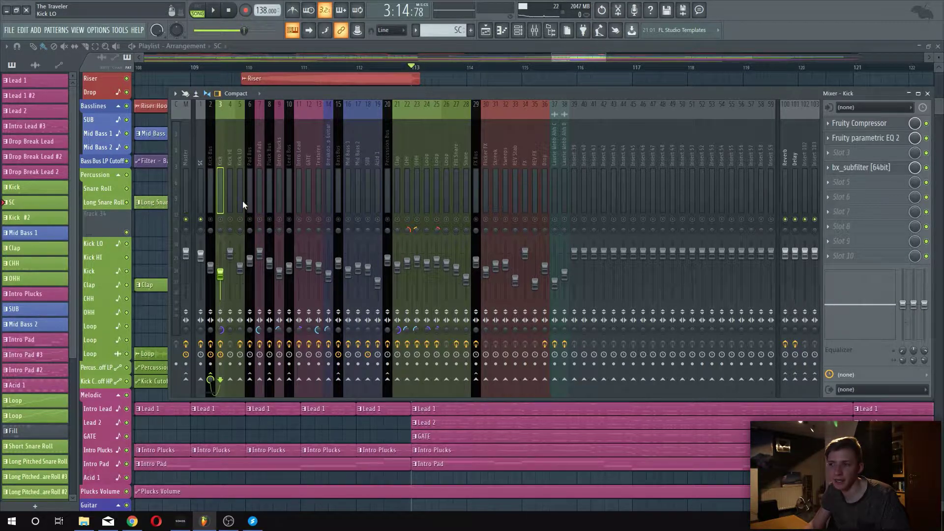
{"action": "left_click", "coordinate": [252, 179]}
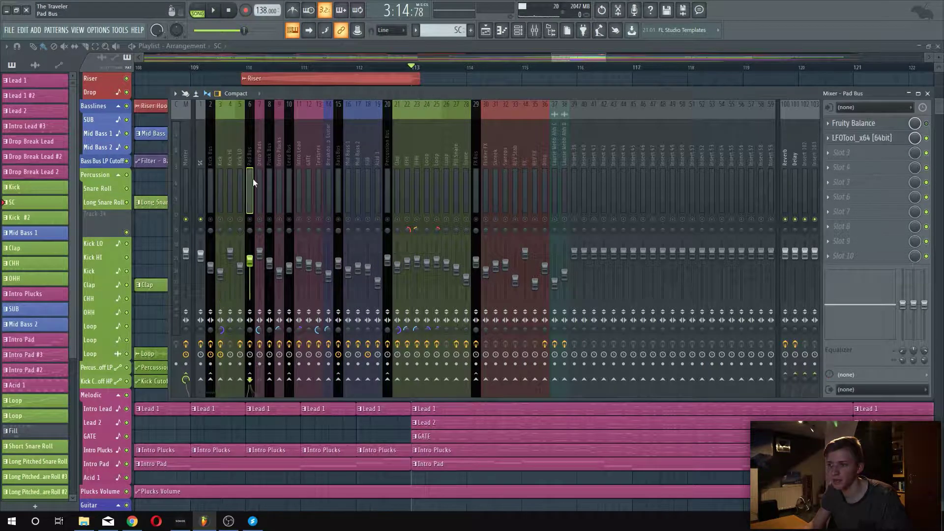
{"action": "left_click", "coordinate": [281, 189]}
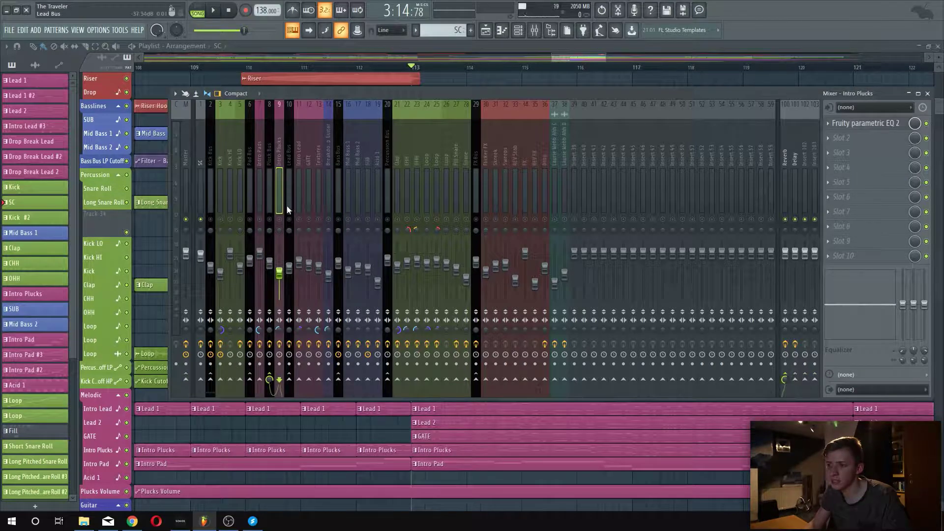
{"action": "left_click", "coordinate": [287, 211]}
{"action": "key", "text": "space"}
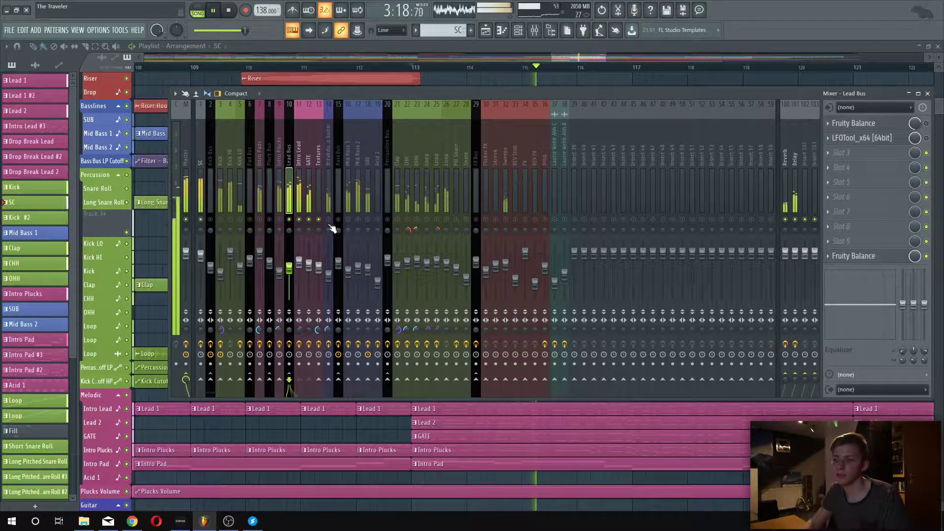
{"action": "key", "text": "space"}
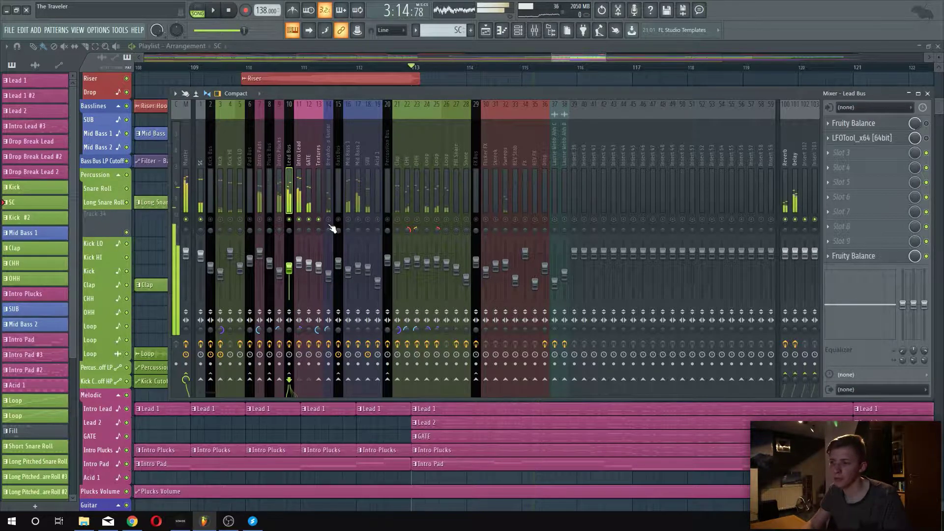
During playback, bypass the Fruity peak controller and SC Soft on the SC mixer track, and re-enable both
{"action": "left_click", "coordinate": [207, 173]}
{"action": "left_click", "coordinate": [201, 173]}
{"action": "key", "text": "space"}
{"action": "left_click", "coordinate": [926, 138]}
{"action": "left_click", "coordinate": [926, 124]}
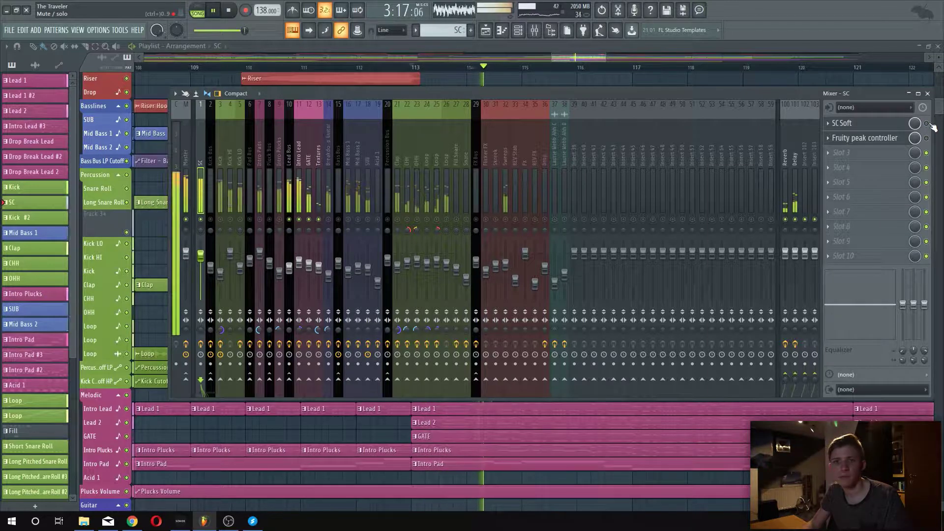
{"action": "left_click", "coordinate": [927, 124]}
{"action": "left_click", "coordinate": [927, 138]}
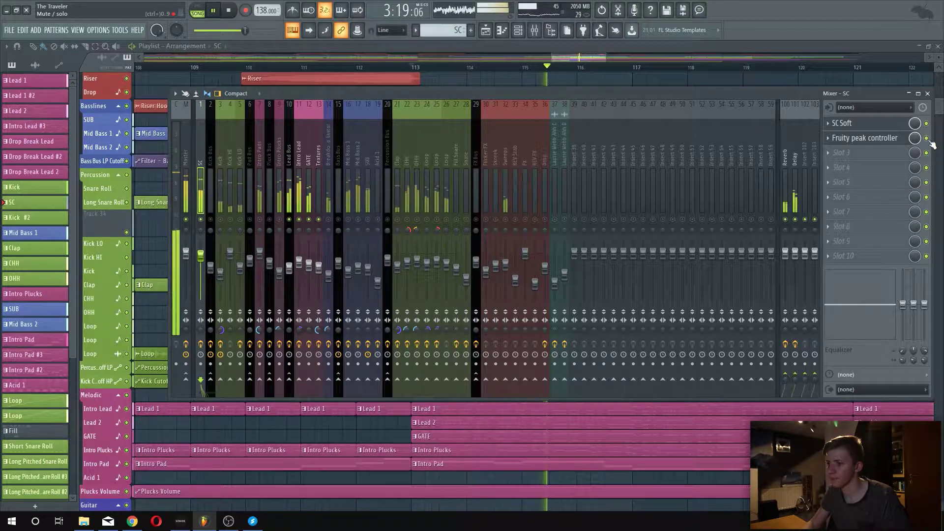
{"action": "key", "text": "space"}
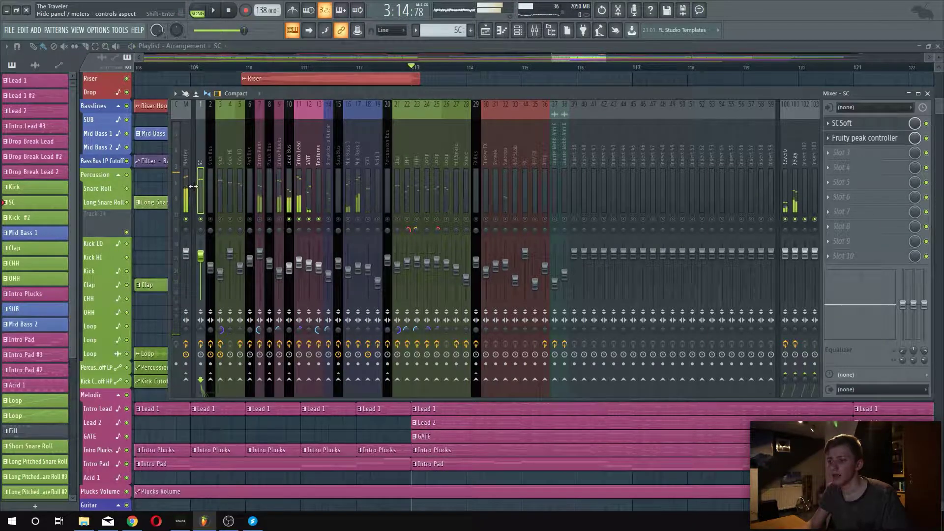
Play the section without the SC clip at bar 113, and put the clip back in place
{"action": "key", "text": "F9"}
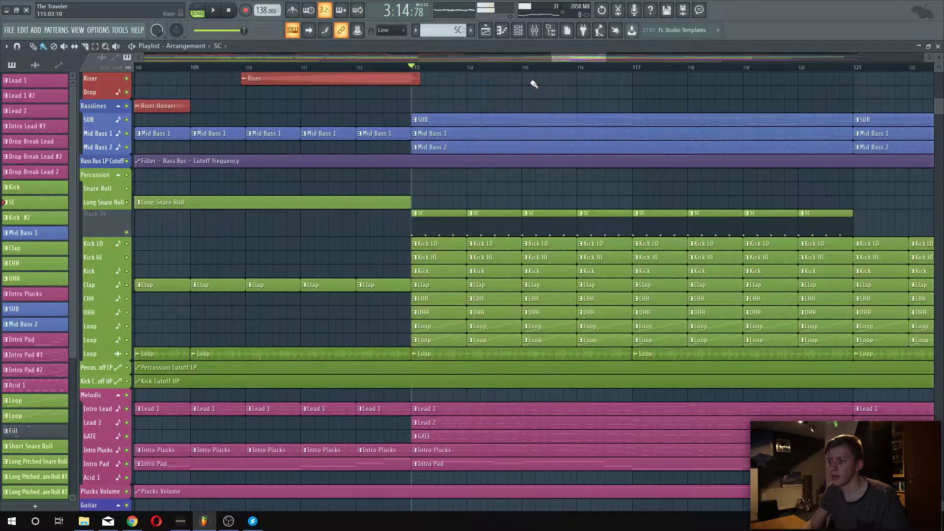
{"action": "right_click", "coordinate": [429, 222]}
{"action": "key", "text": "space"}
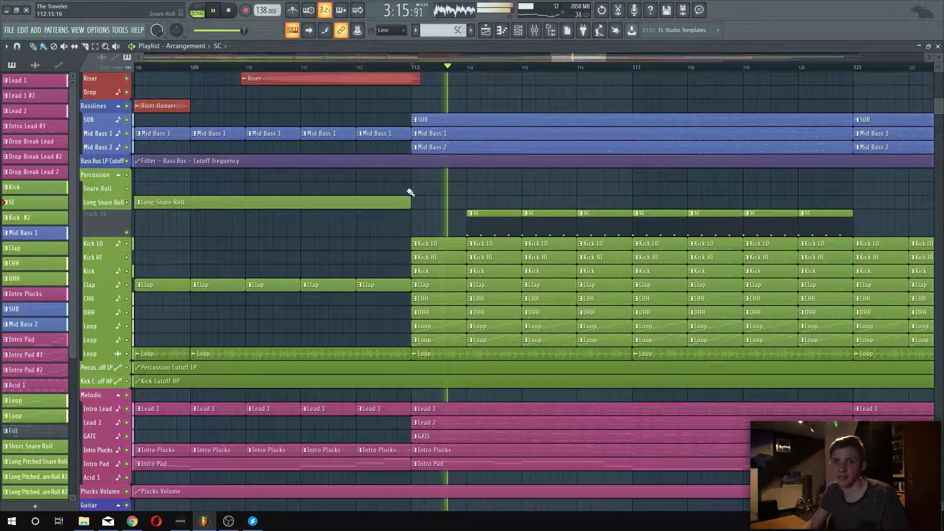
{"action": "key", "text": "space"}
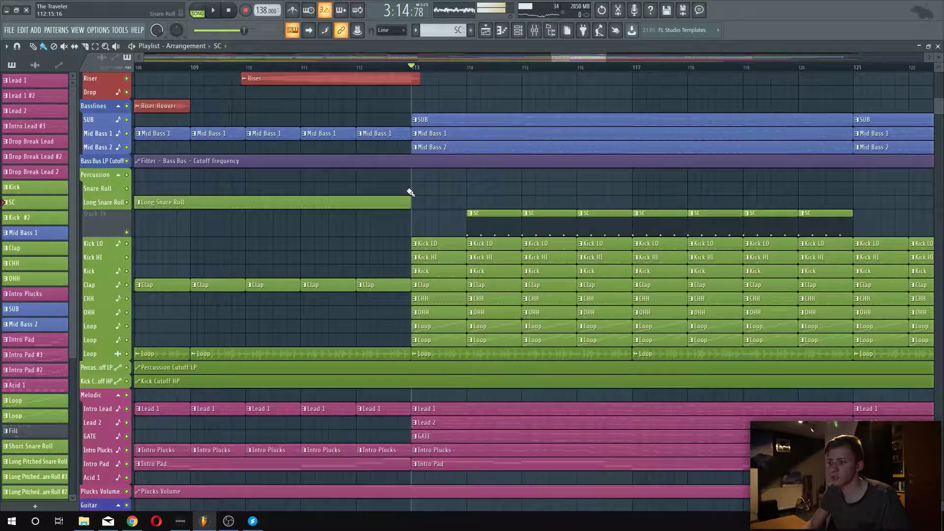
{"action": "left_click", "coordinate": [451, 228]}
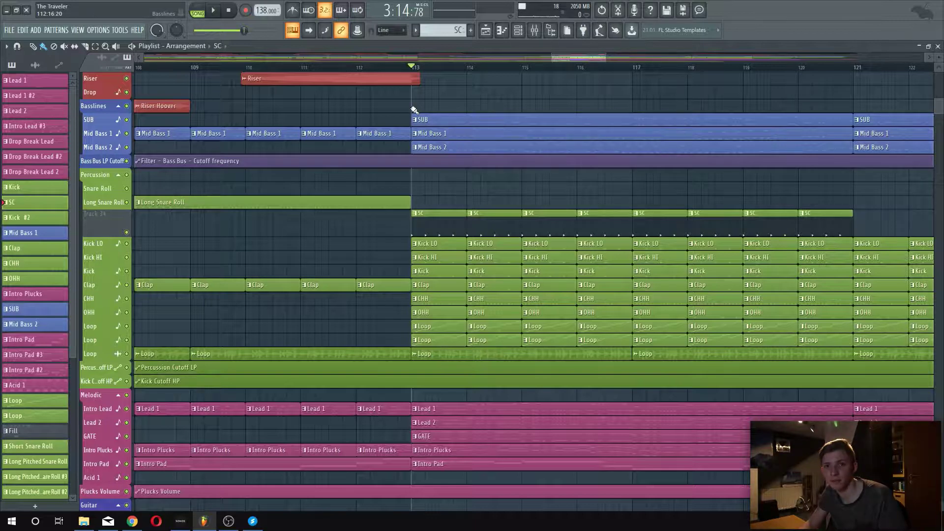
Delete all SC clips from bar 113 through bar 120 in the playlist
{"action": "right_click", "coordinate": [437, 225]}
{"action": "left_click_drag", "start_coordinate": [466, 226], "coordinate": [821, 220]}
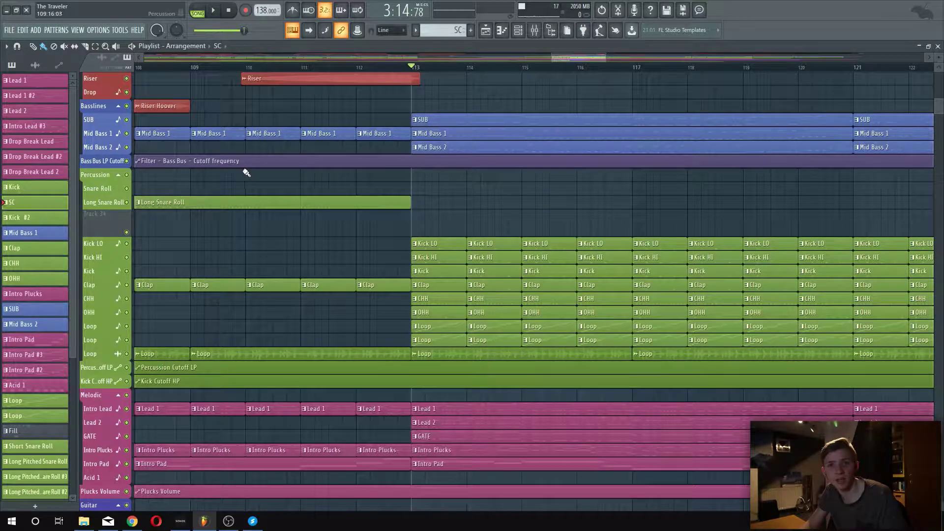